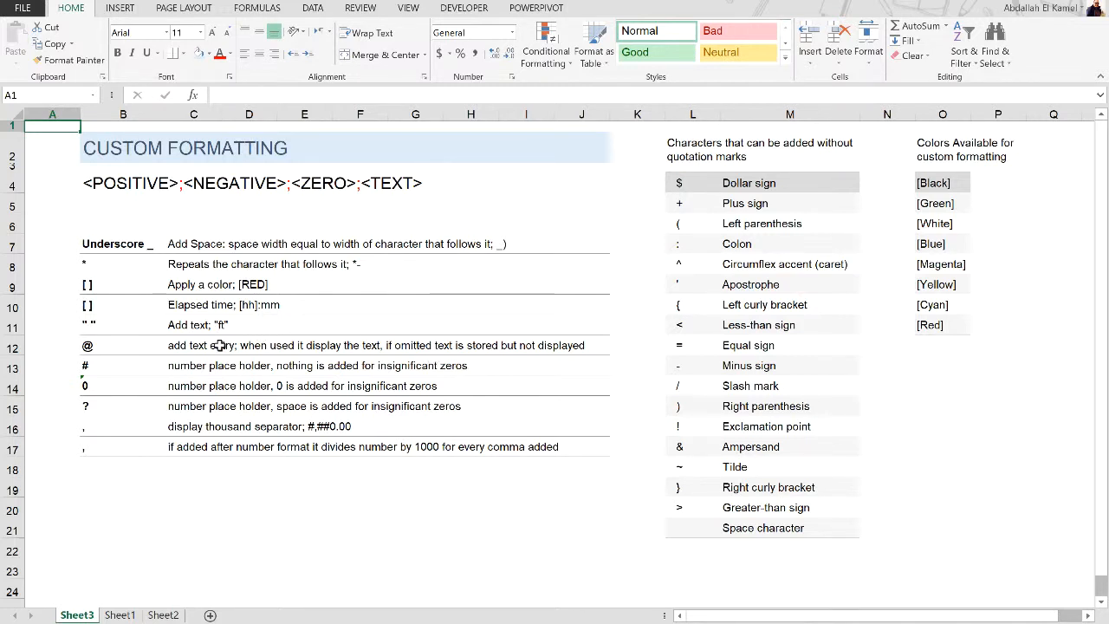
Select the empty cell A2 and view the list of built-in number formats available for it
{"action": "left_click", "coordinate": [130, 181]}
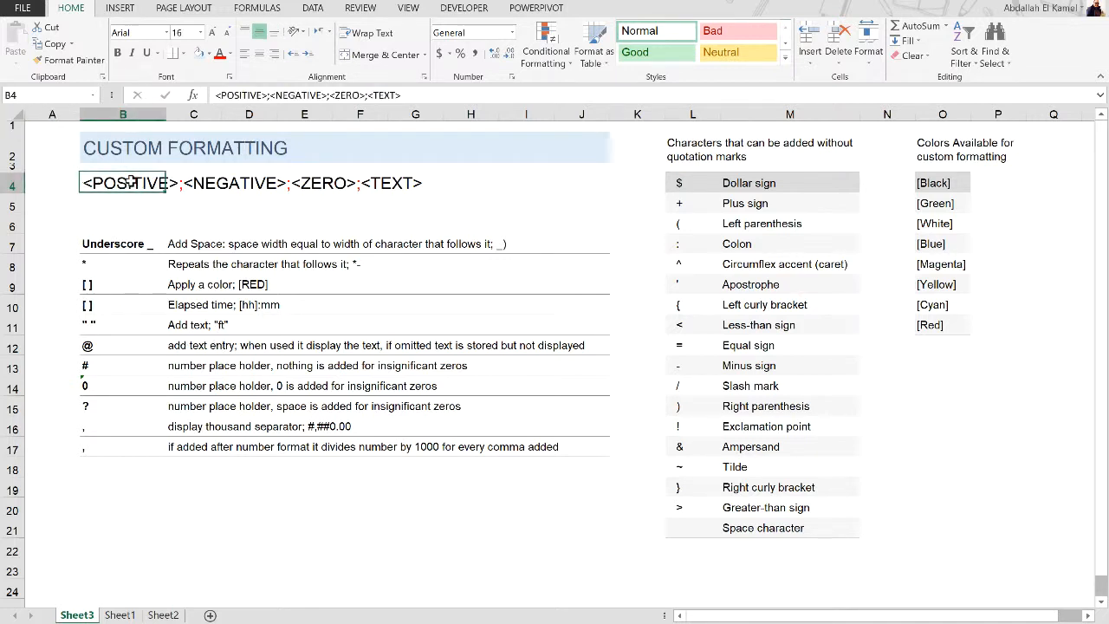
{"action": "left_click", "coordinate": [58, 144]}
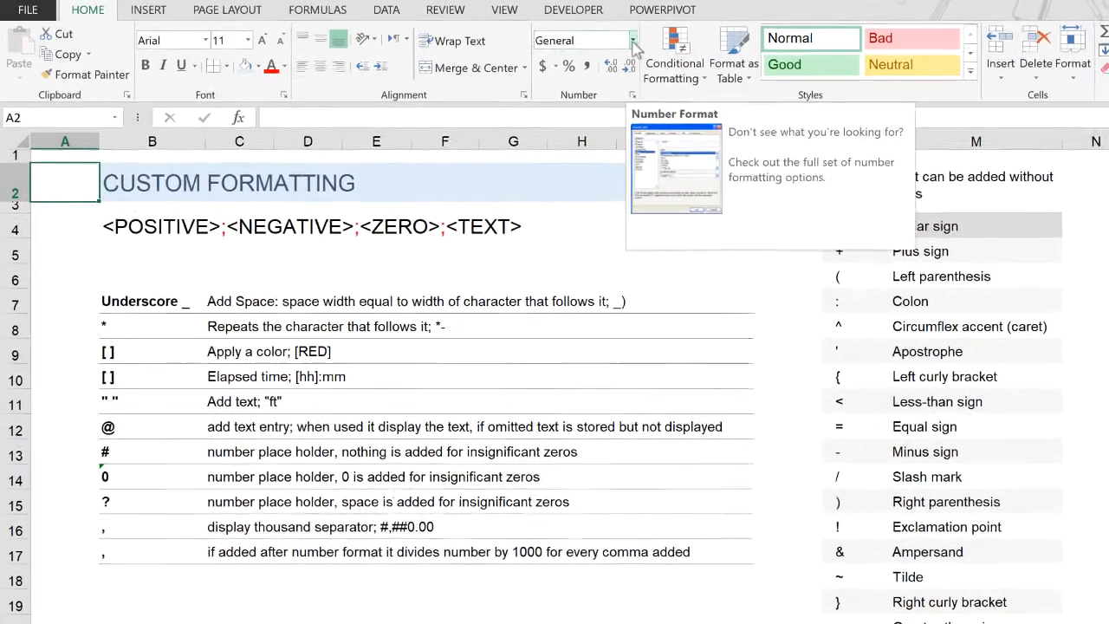
{"action": "left_click", "coordinate": [634, 43]}
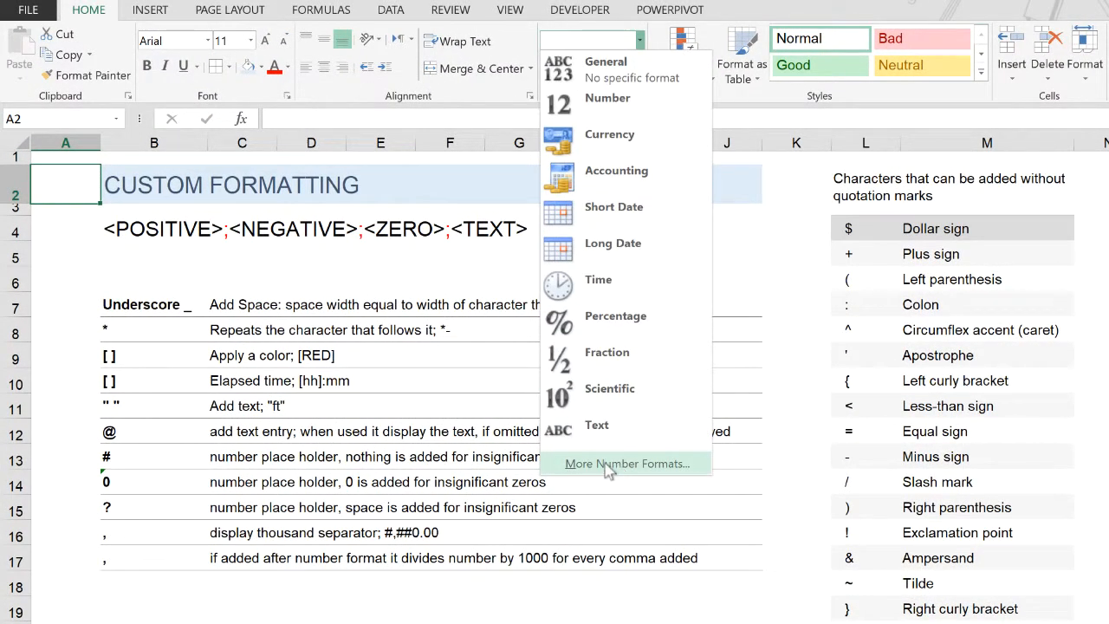
{"action": "left_click", "coordinate": [750, 276]}
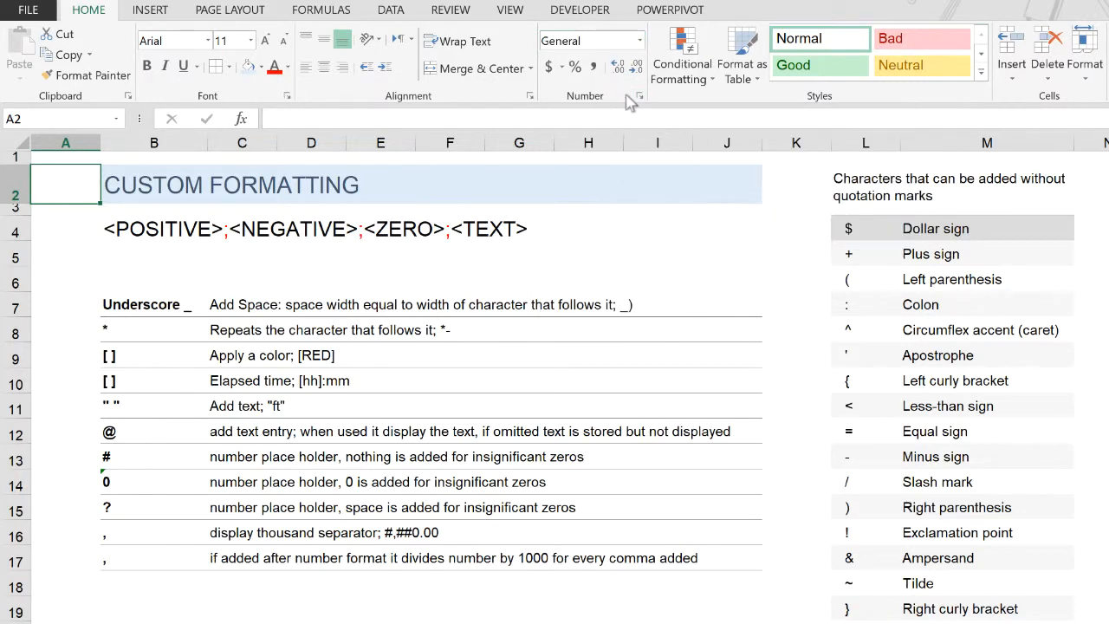
Open the full cell format settings for A2 and look through the predefined codes in the Custom number category
{"action": "left_click", "coordinate": [639, 95]}
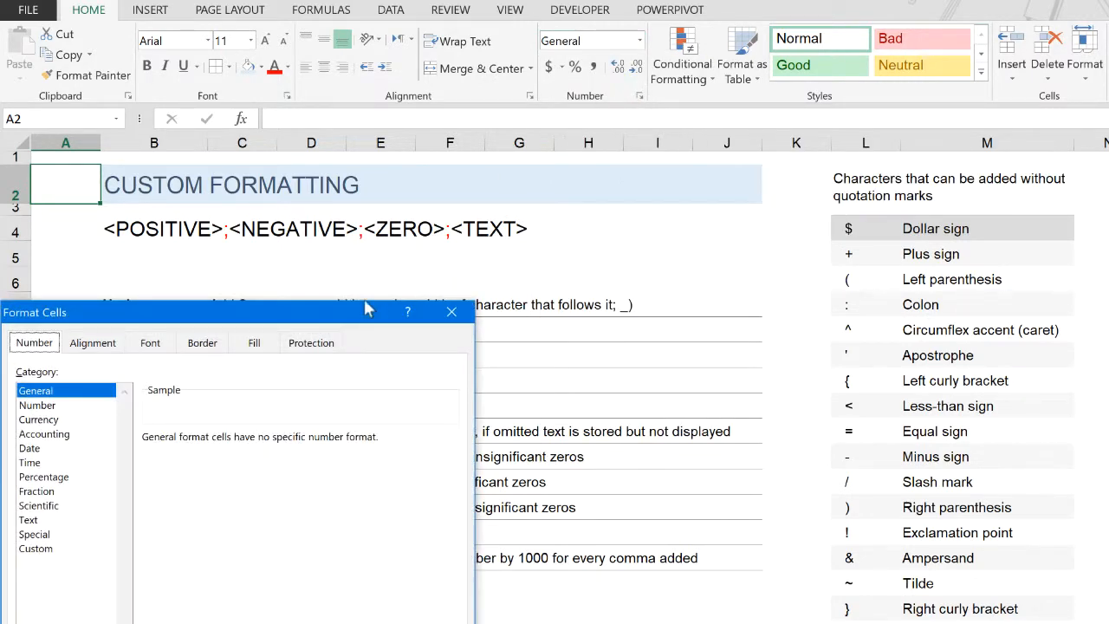
{"action": "left_click_drag", "start_coordinate": [346, 312], "coordinate": [706, 208]}
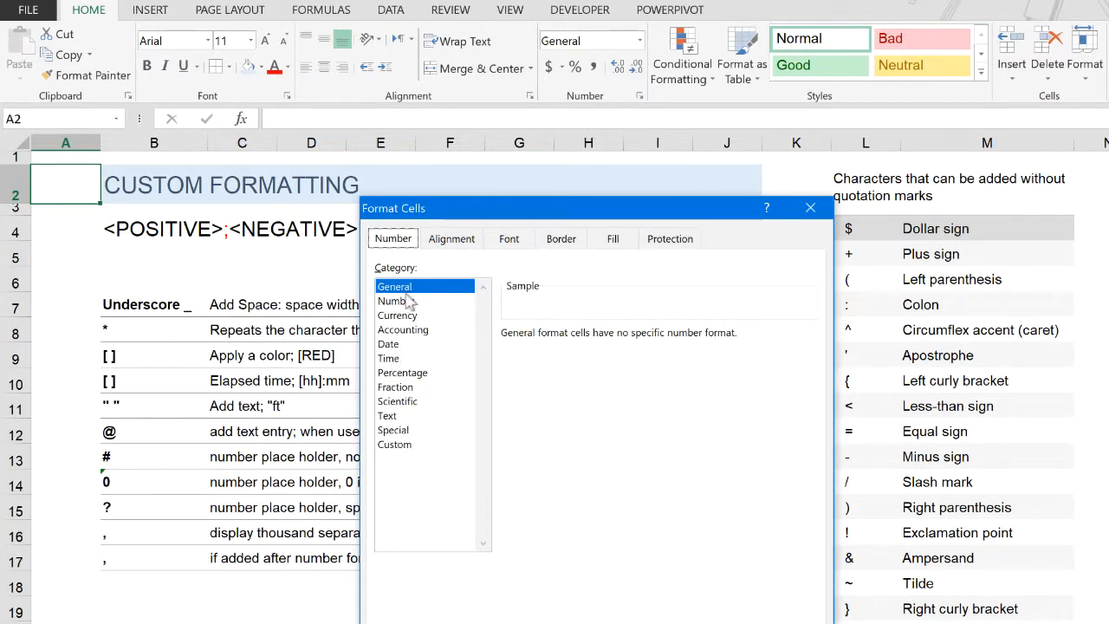
{"action": "left_click", "coordinate": [399, 451]}
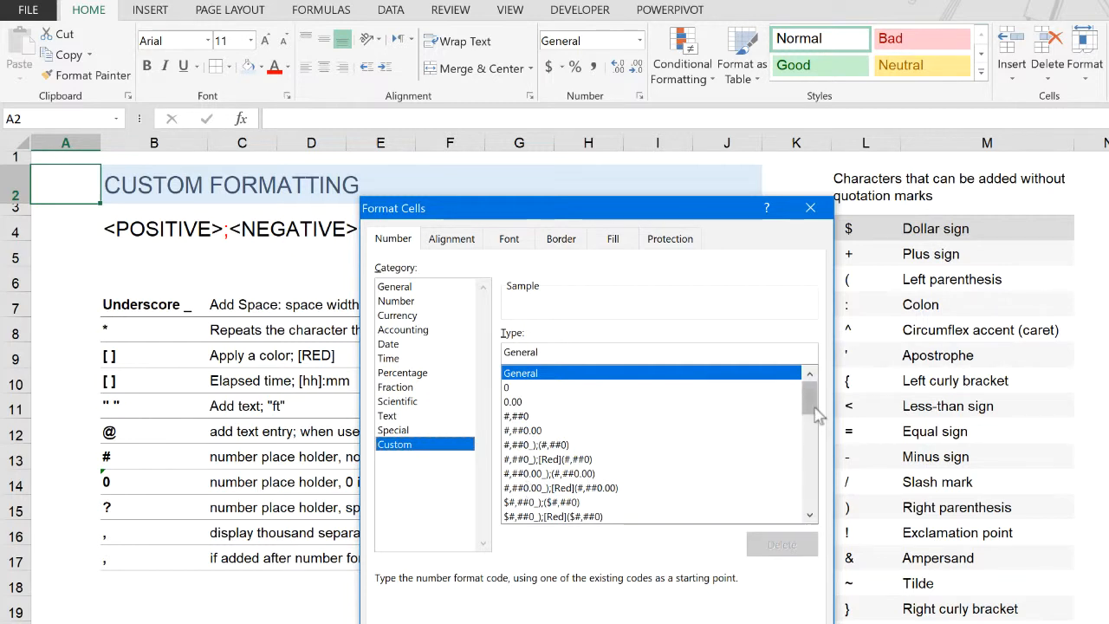
{"action": "left_click_drag", "start_coordinate": [812, 401], "coordinate": [805, 500]}
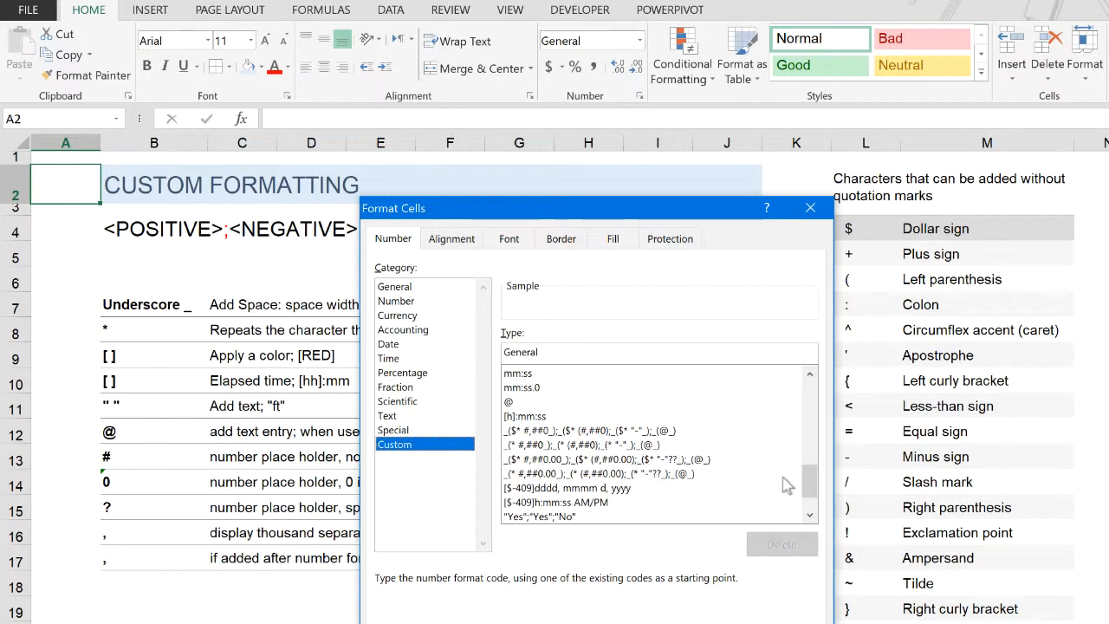
{"action": "left_click_drag", "start_coordinate": [810, 482], "coordinate": [812, 494]}
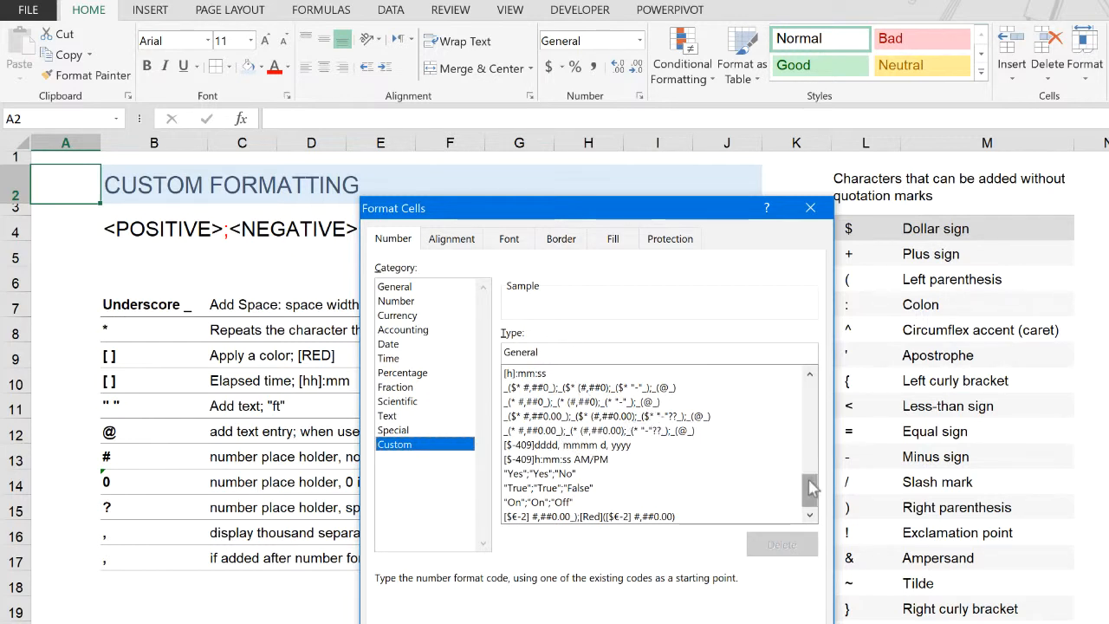
{"action": "left_click_drag", "start_coordinate": [812, 490], "coordinate": [822, 390]}
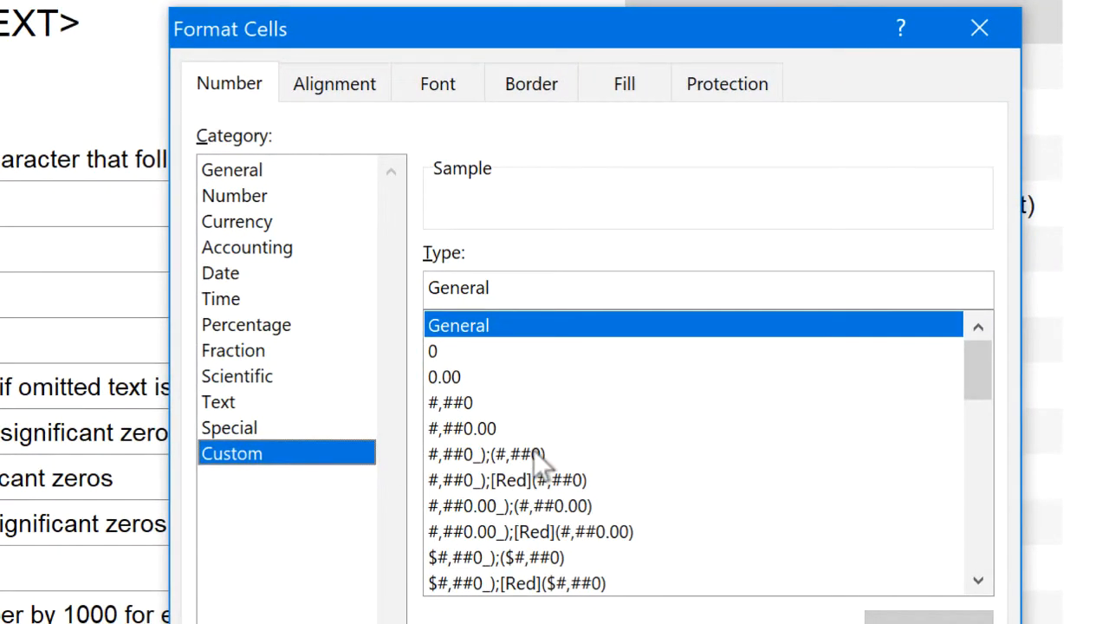
Examine the positive and negative sections of the custom code #,##0_);(#,##0), and close the format settings without applying it
{"action": "left_click", "coordinate": [533, 454]}
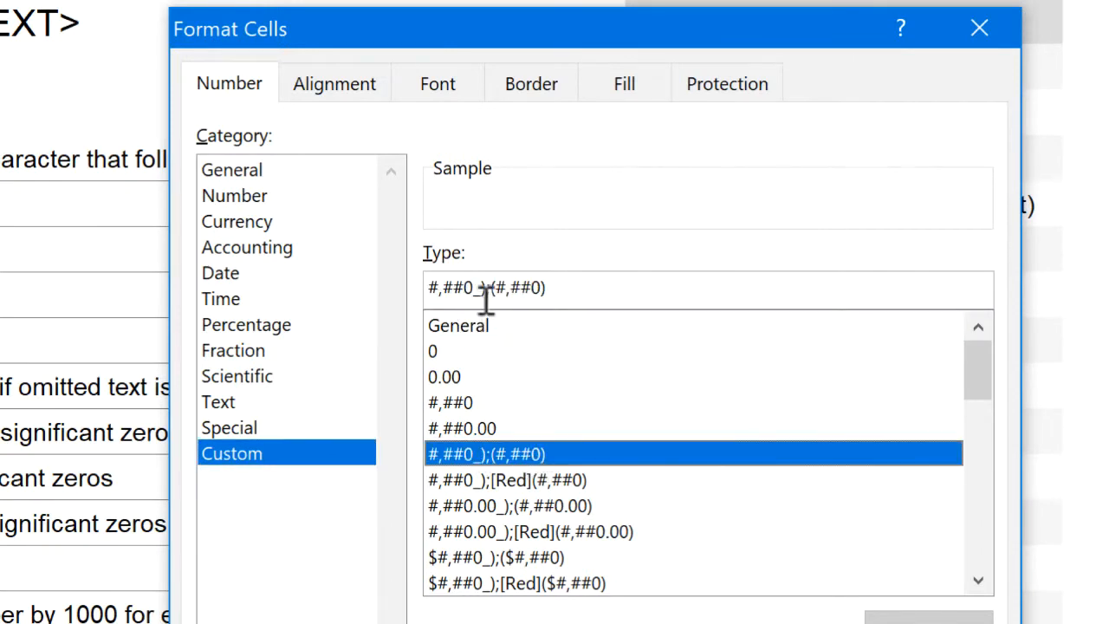
{"action": "left_click_drag", "start_coordinate": [486, 289], "coordinate": [423, 289]}
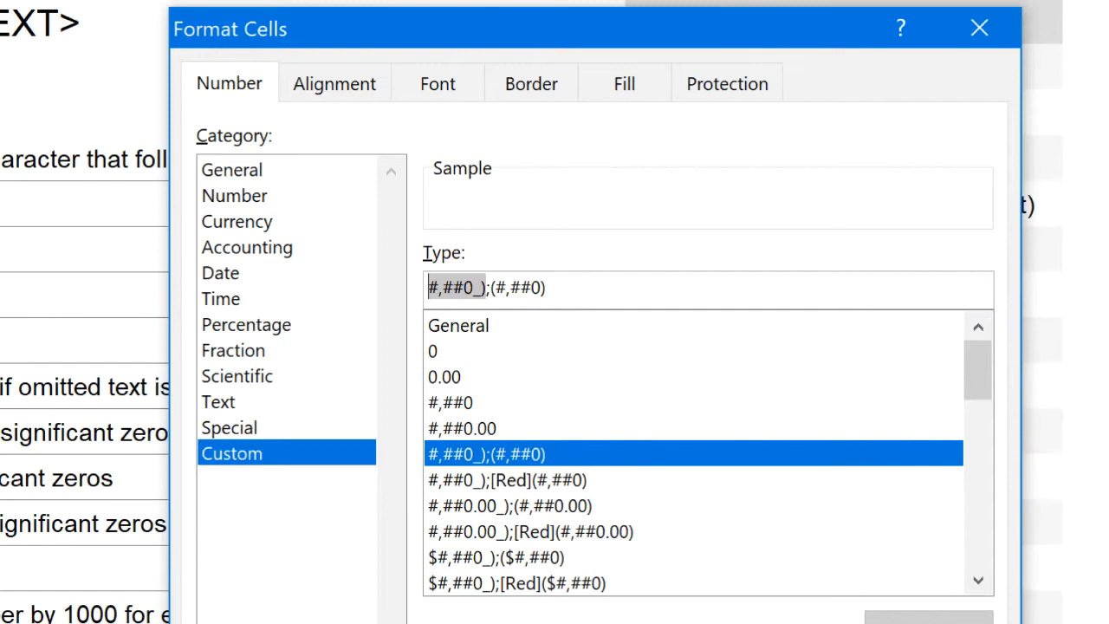
{"action": "left_click_drag", "start_coordinate": [560, 287], "coordinate": [490, 287]}
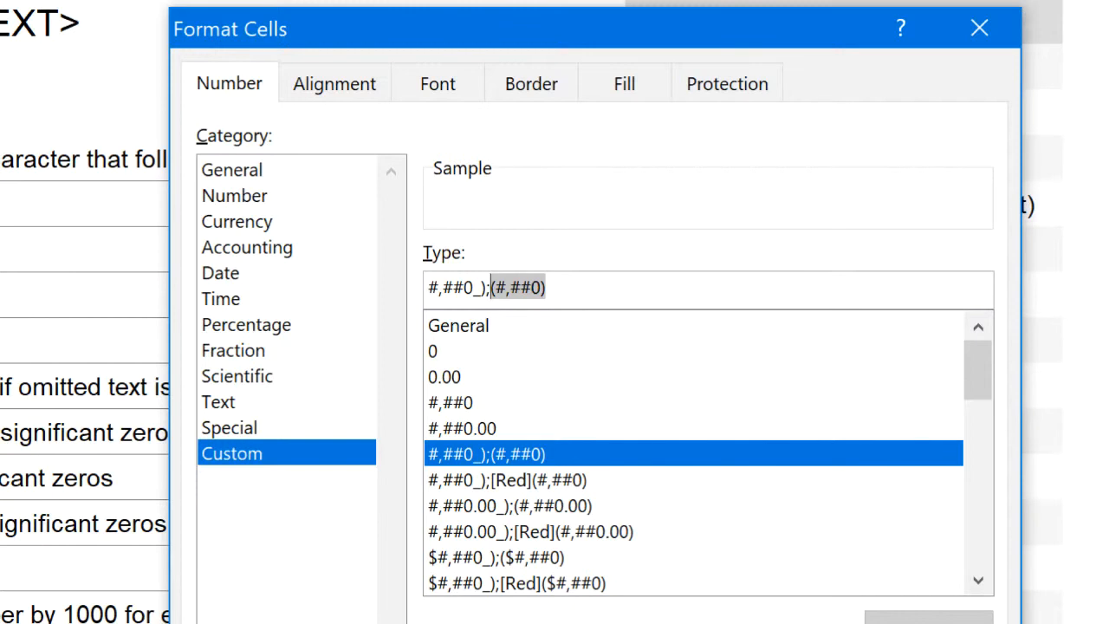
{"action": "left_click", "coordinate": [609, 286]}
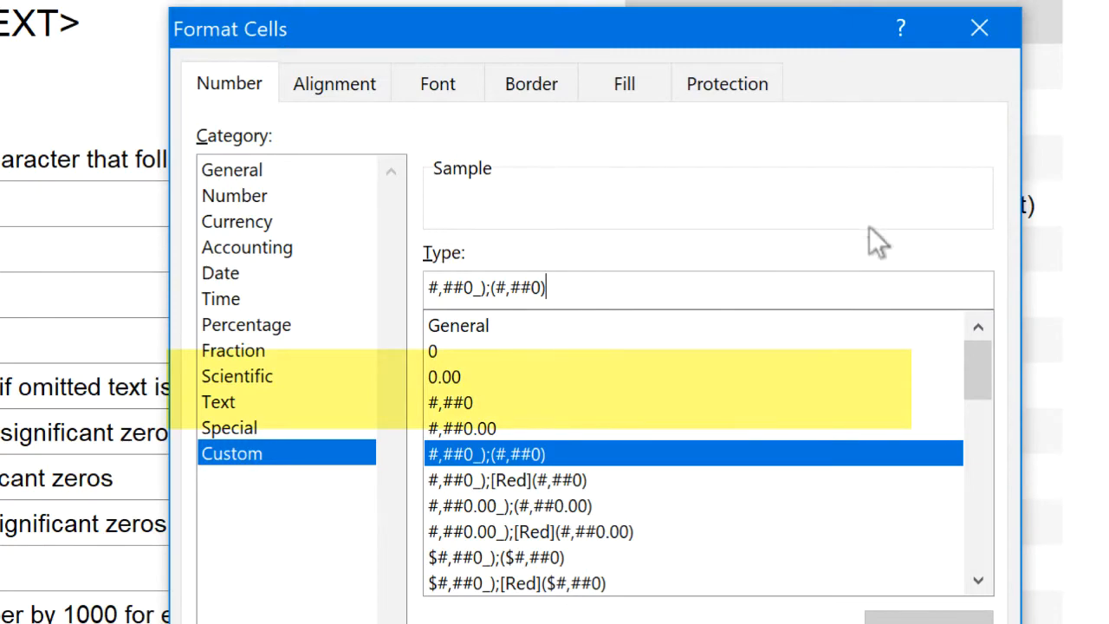
{"action": "left_click", "coordinate": [996, 28]}
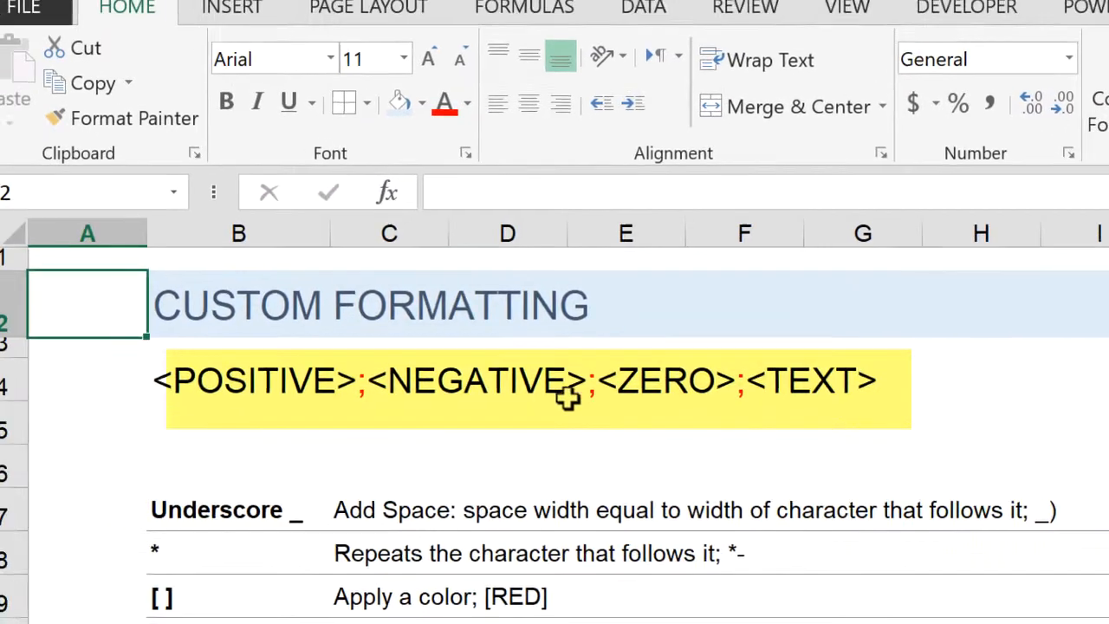
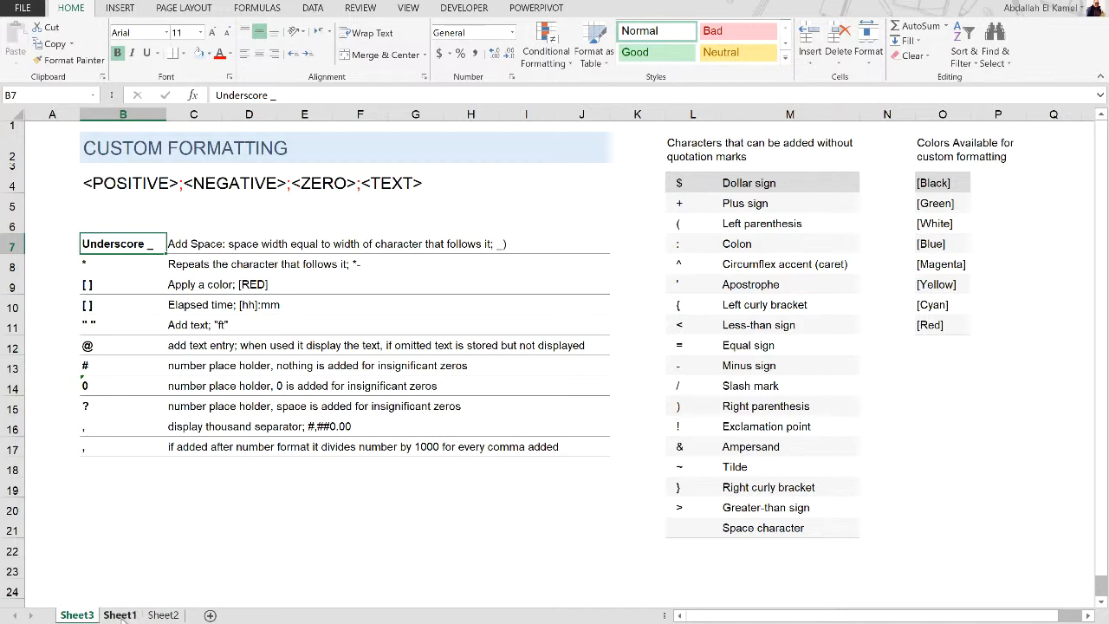
Open Sheet1, widen column C to fit the product names, and compare the Bluetooth Headphones figures for 2007 and 2008
{"action": "left_click", "coordinate": [120, 615]}
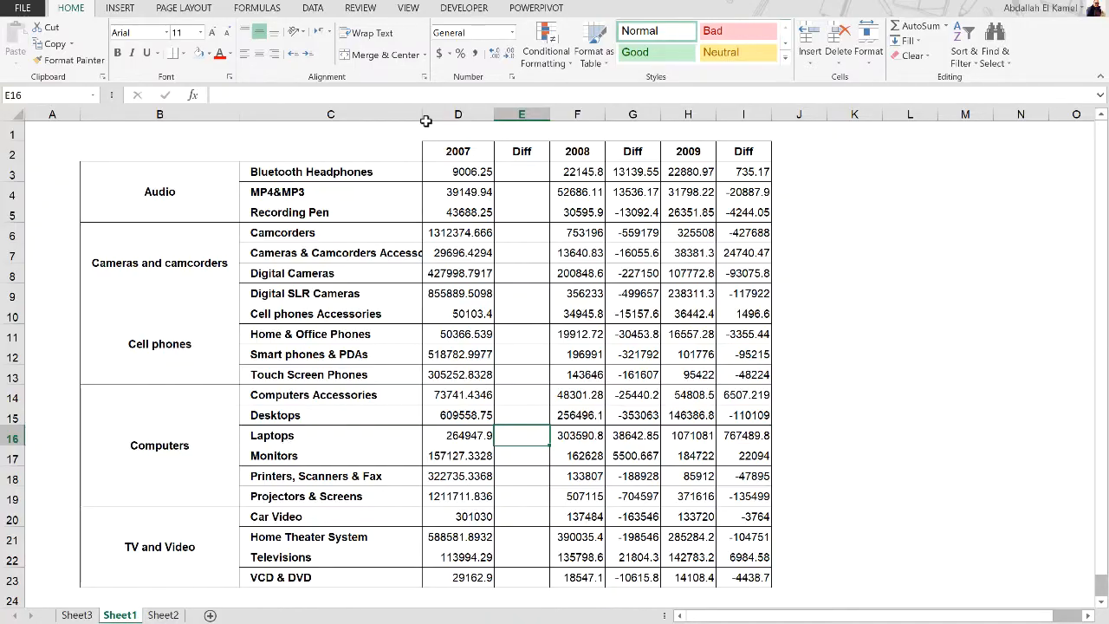
{"action": "left_click_drag", "start_coordinate": [425, 121], "coordinate": [458, 117]}
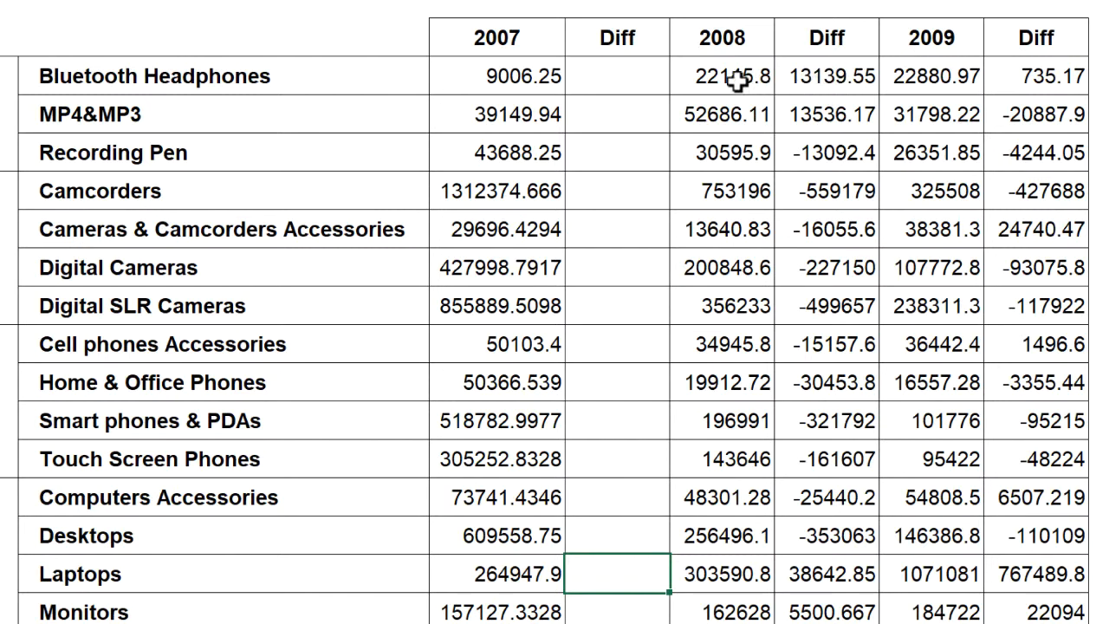
{"action": "left_click", "coordinate": [819, 78]}
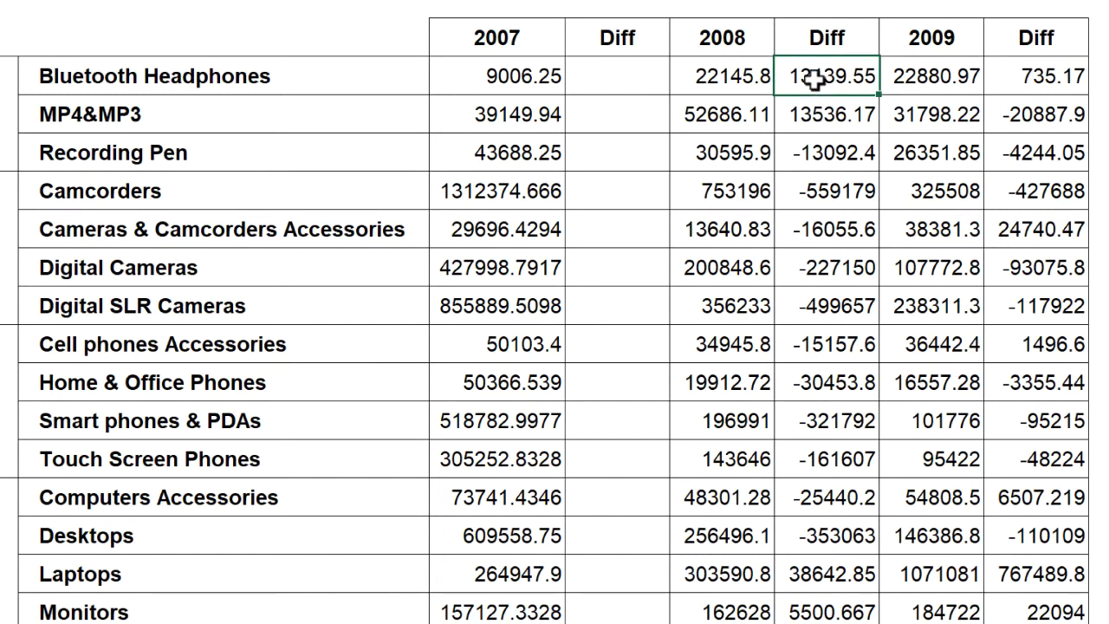
{"action": "left_click", "coordinate": [724, 78]}
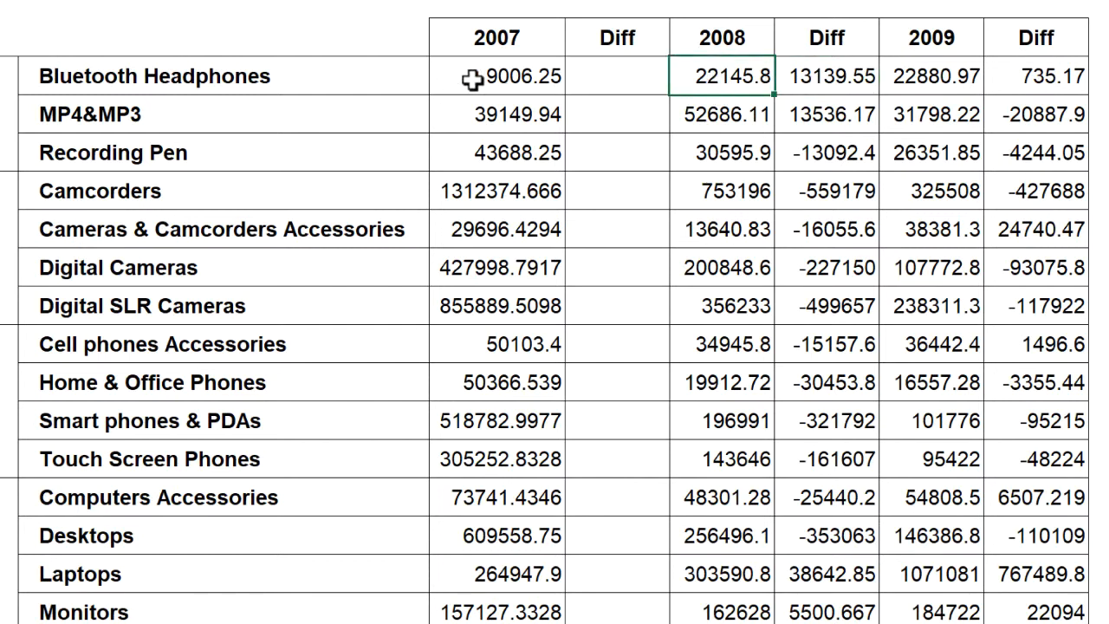
{"action": "left_click", "coordinate": [472, 80]}
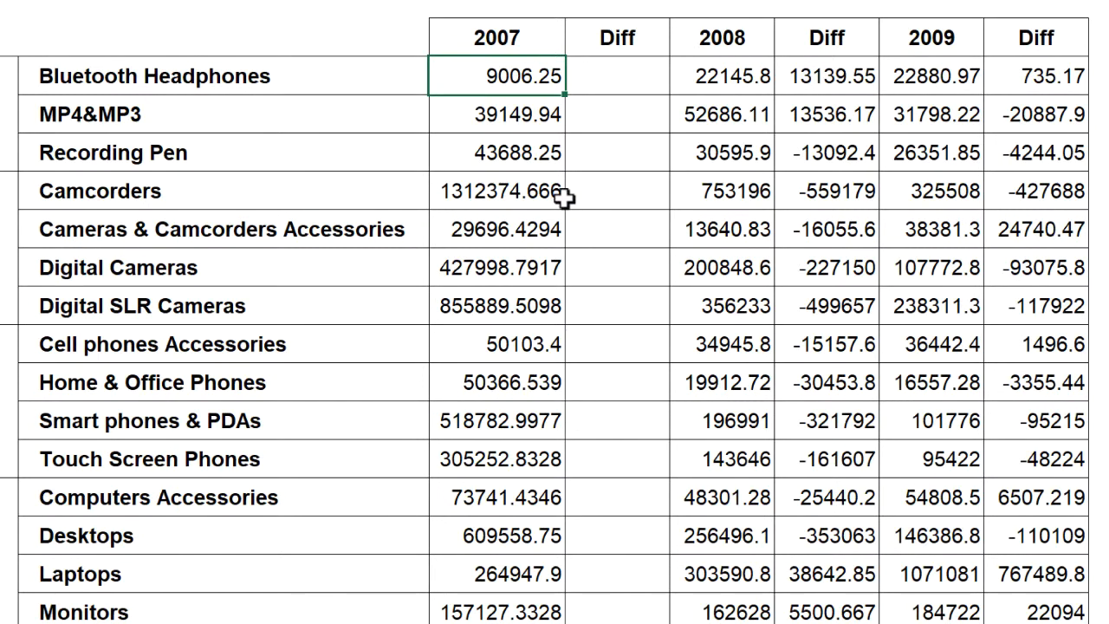
{"action": "left_click", "coordinate": [830, 76]}
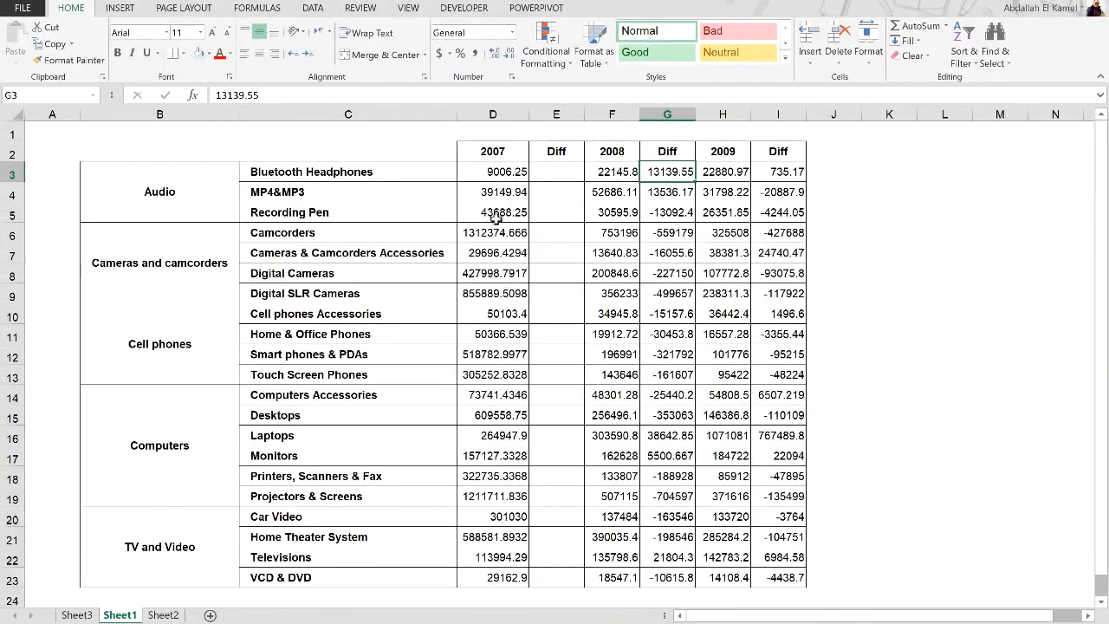
Enter the sample numbers 1234.56 in K3 and -789.12 in K4, beside the sales table
{"action": "left_click", "coordinate": [882, 167]}
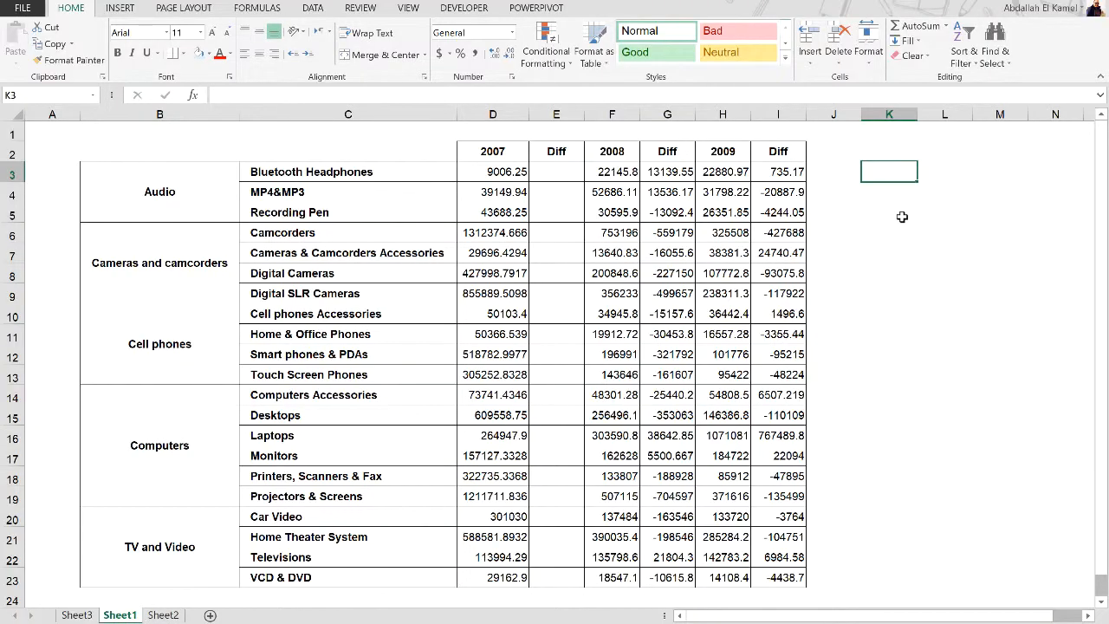
{"action": "type", "text": "123"}
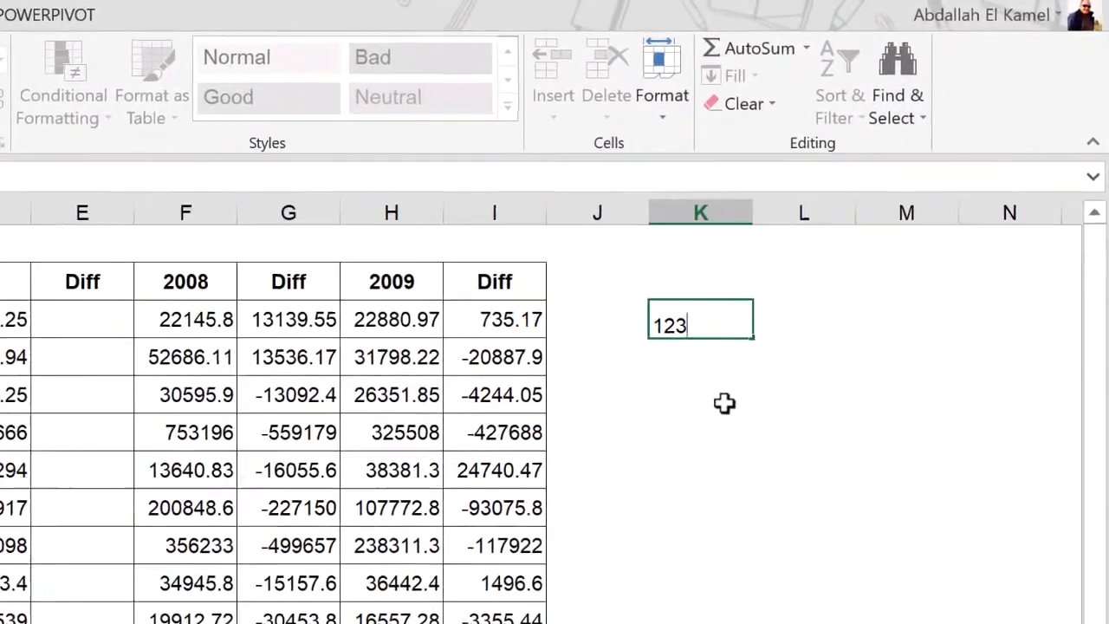
{"action": "type", "text": "4"}
{"action": "type", "text": ".56"}
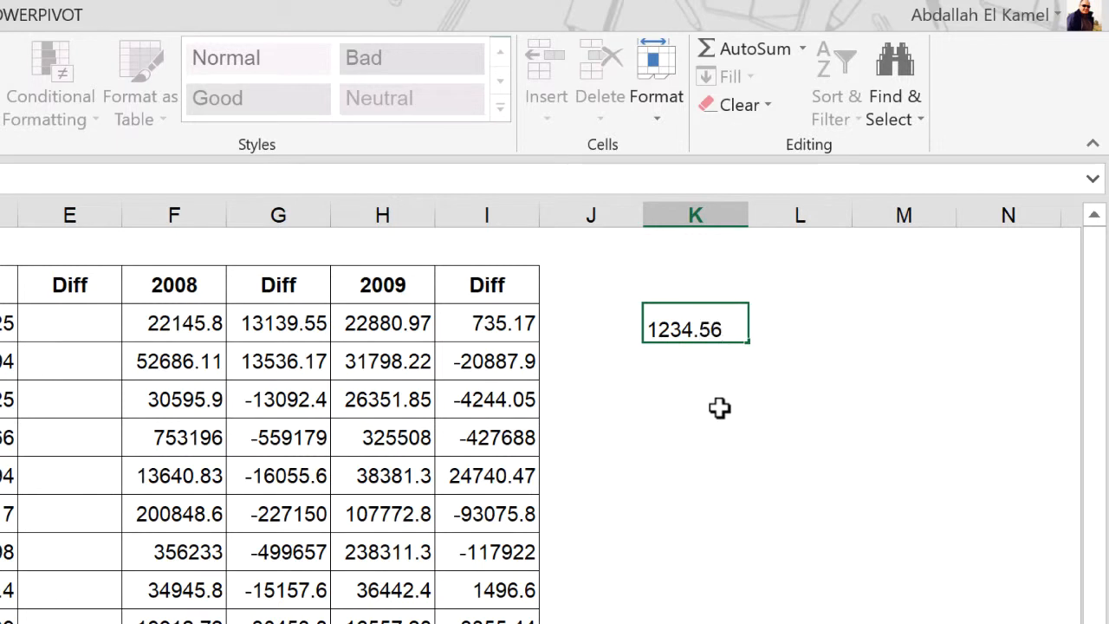
{"action": "key", "text": "Return"}
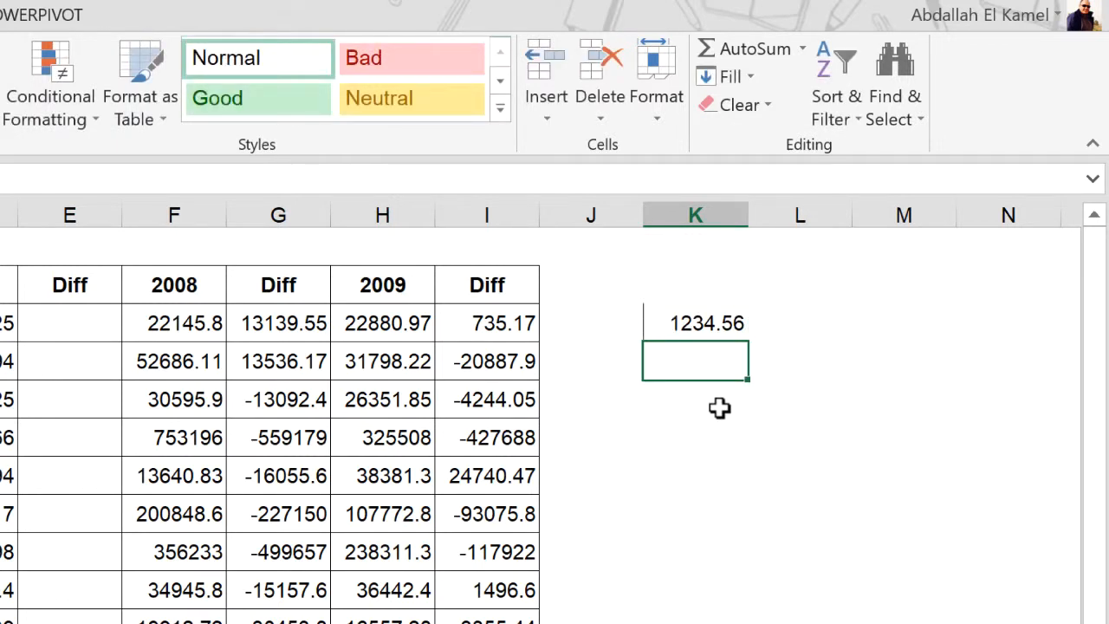
{"action": "type", "text": "-"}
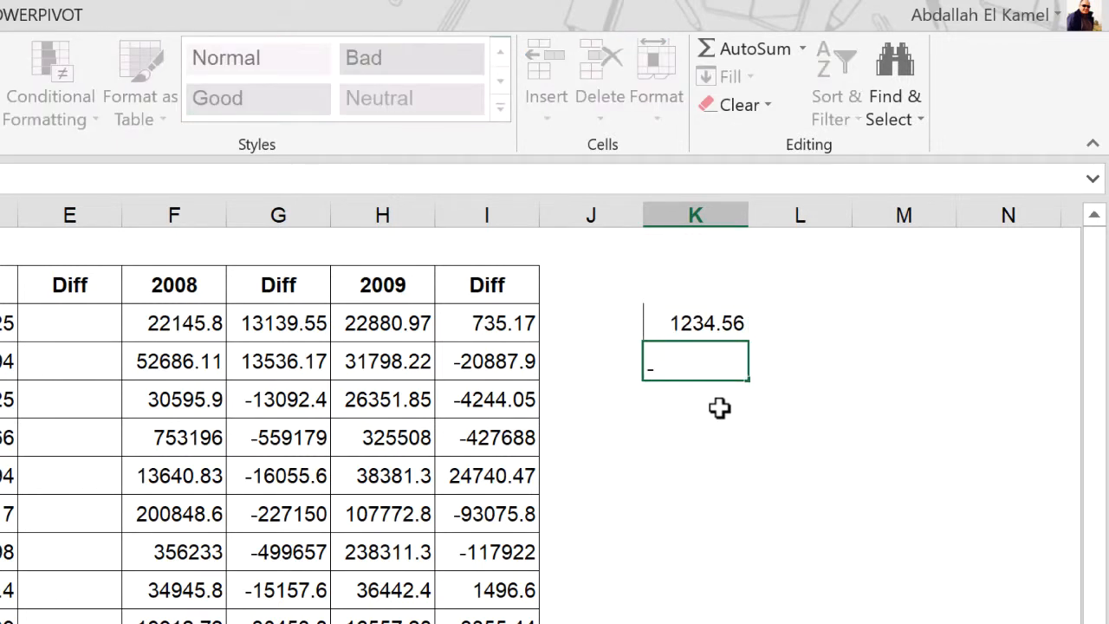
{"action": "type", "text": "789.12"}
{"action": "key", "text": "Return"}
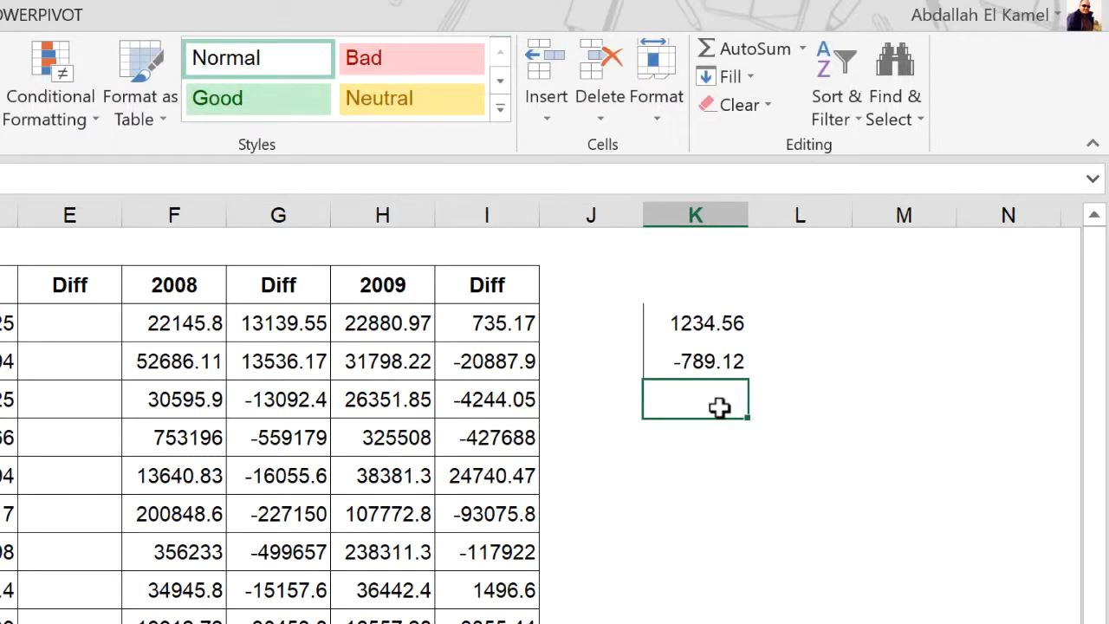
Enter 0 in K5 and the text Data in K6 as the zero and text samples
{"action": "type", "text": "0"}
{"action": "key", "text": "Return"}
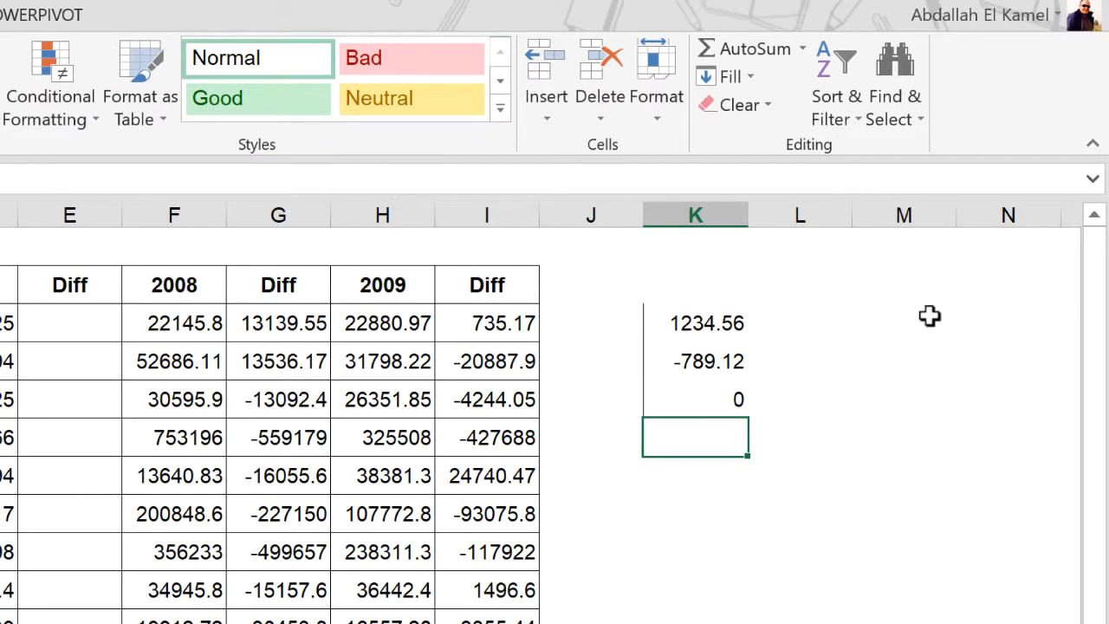
{"action": "type", "text": "Data"}
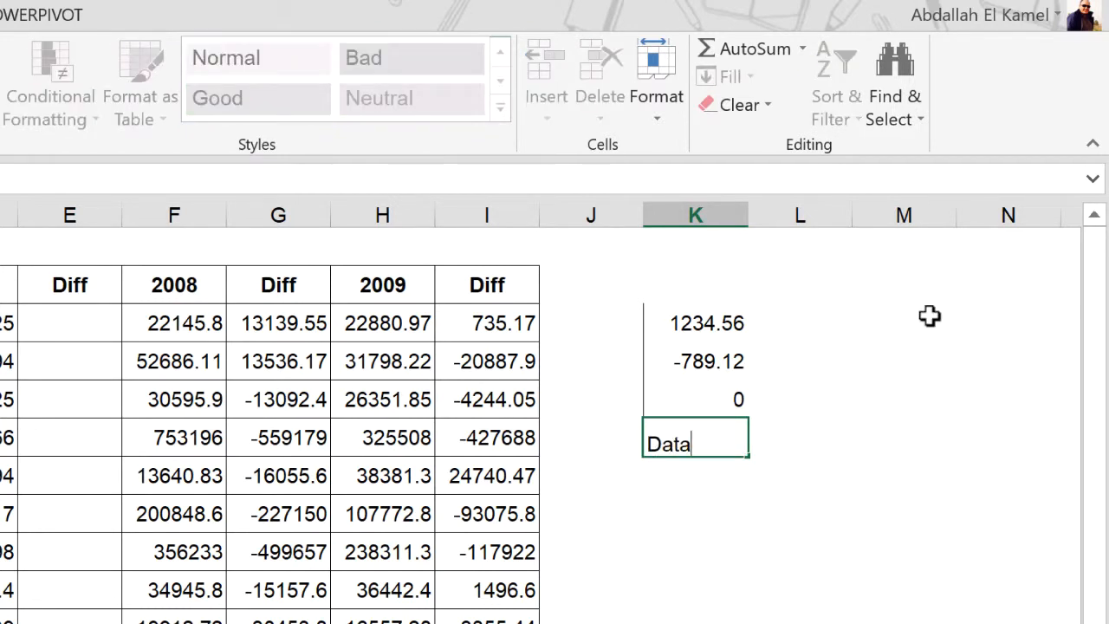
{"action": "key", "text": "Return"}
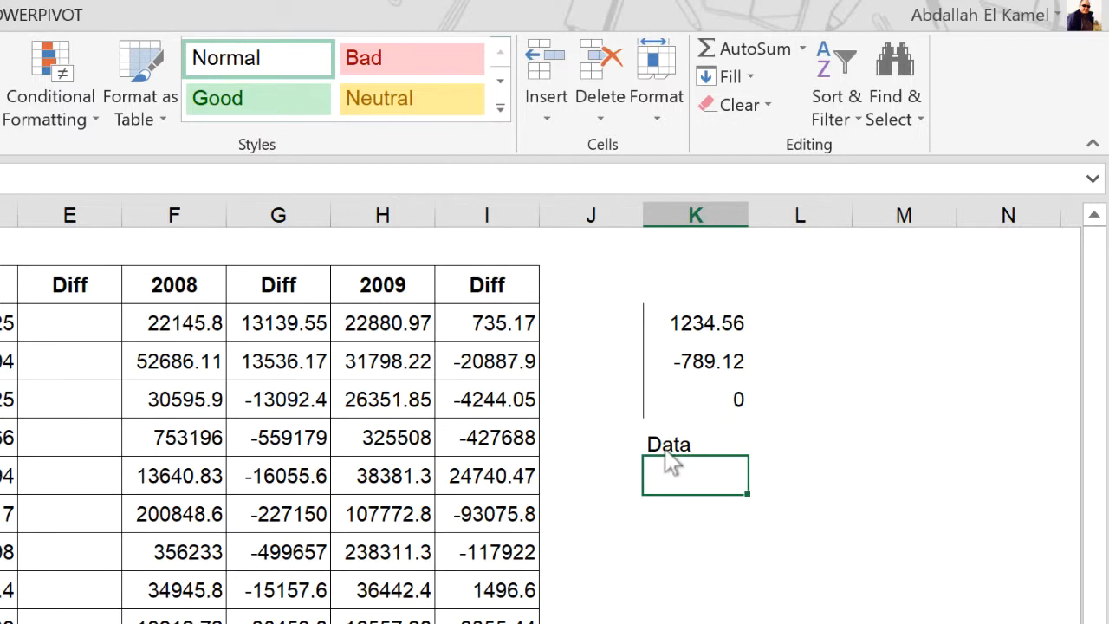
Review the positive, negative, zero and text samples in K3:K6 one by one
{"action": "left_click", "coordinate": [676, 428]}
{"action": "left_click", "coordinate": [716, 326]}
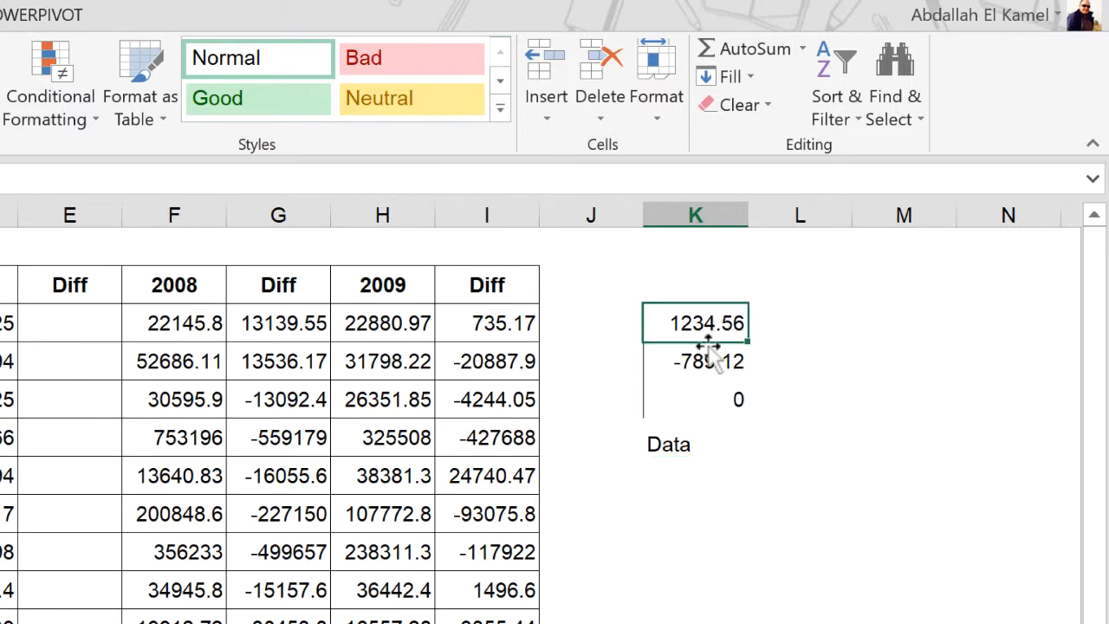
{"action": "left_click", "coordinate": [700, 364]}
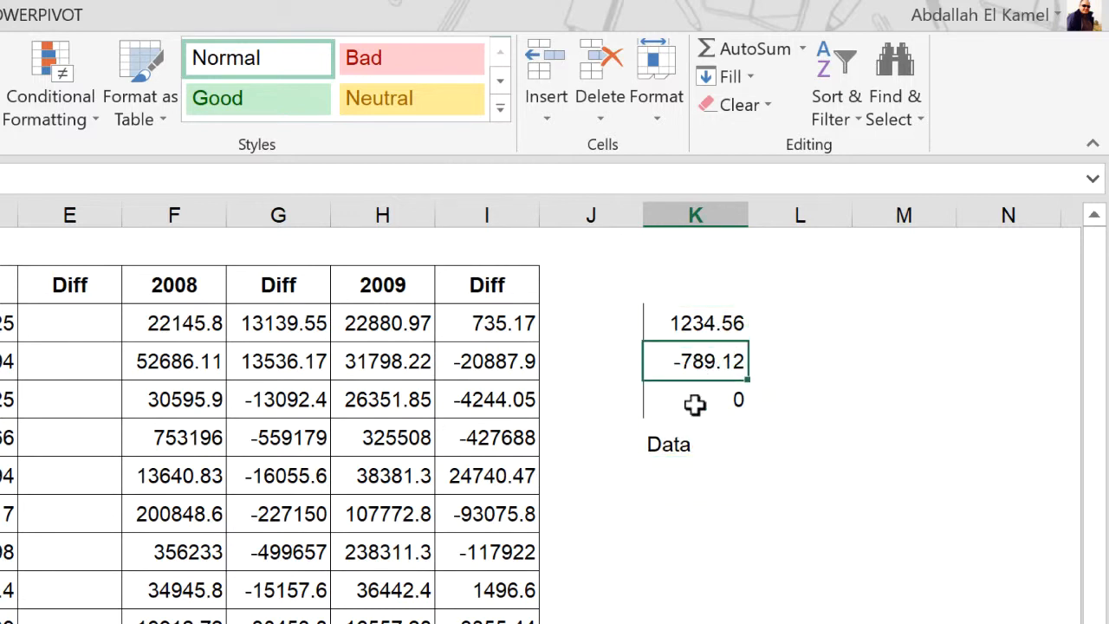
{"action": "left_click", "coordinate": [698, 401]}
{"action": "left_click", "coordinate": [665, 451]}
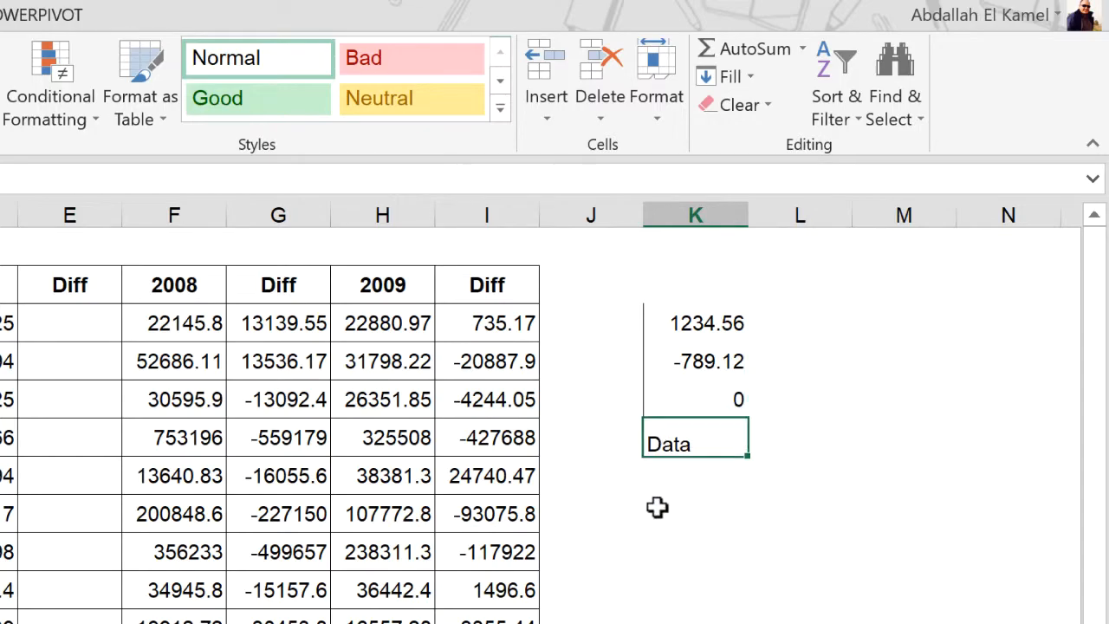
Open the Custom number category in the cell format settings for K3:K6 and clear the General code
{"action": "left_click_drag", "start_coordinate": [709, 325], "coordinate": [710, 437]}
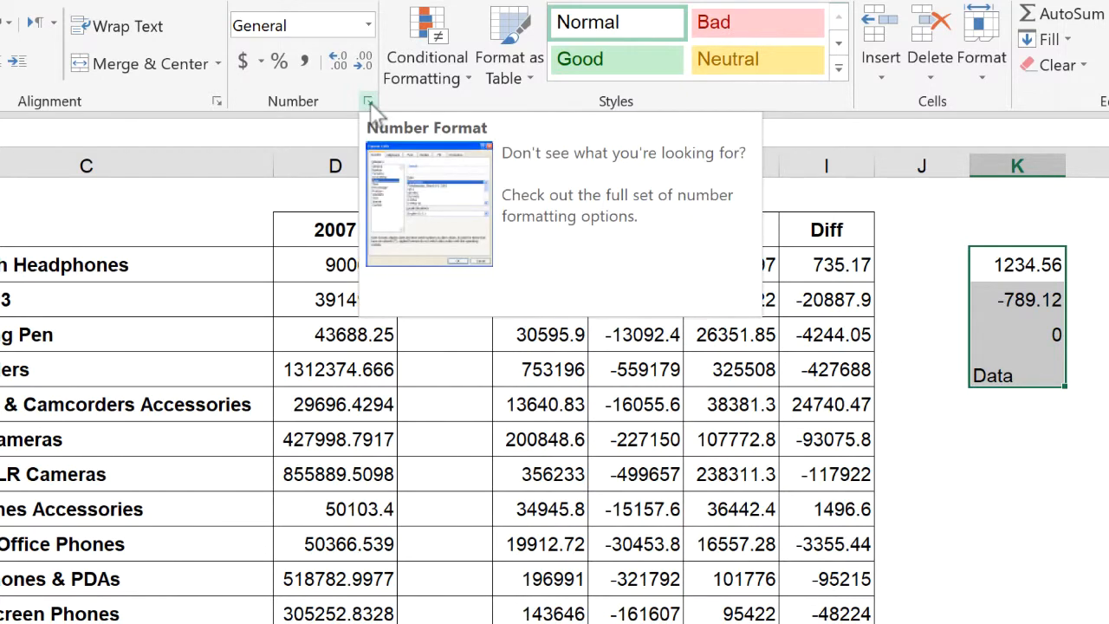
{"action": "left_click", "coordinate": [370, 102]}
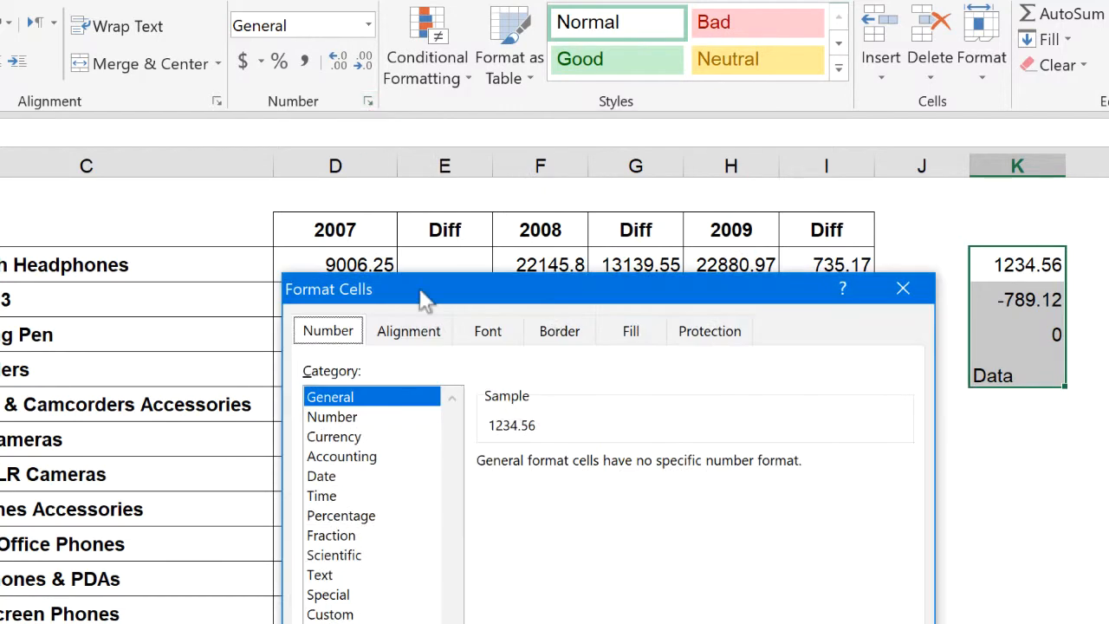
{"action": "left_click_drag", "start_coordinate": [451, 290], "coordinate": [235, 254]}
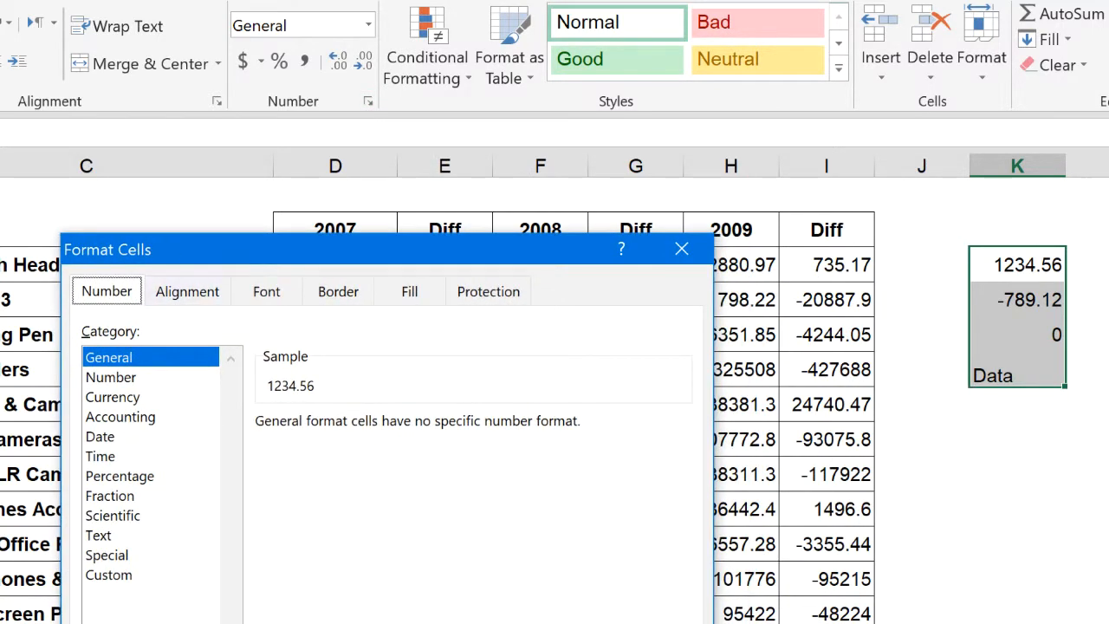
{"action": "left_click", "coordinate": [137, 577]}
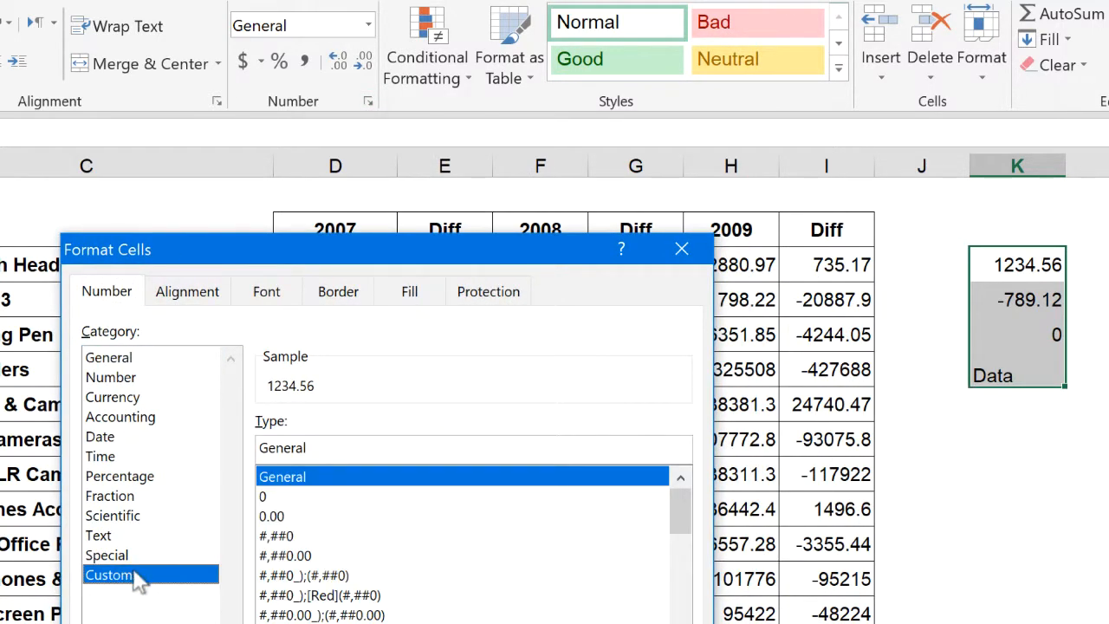
{"action": "left_click", "coordinate": [338, 447]}
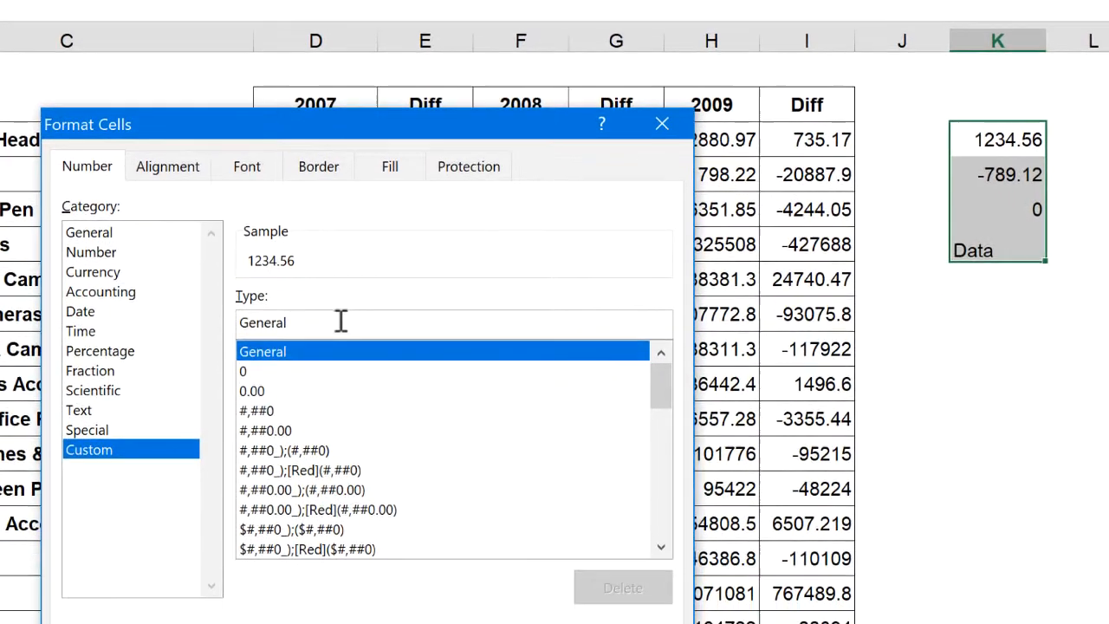
{"action": "double_click", "coordinate": [344, 444]}
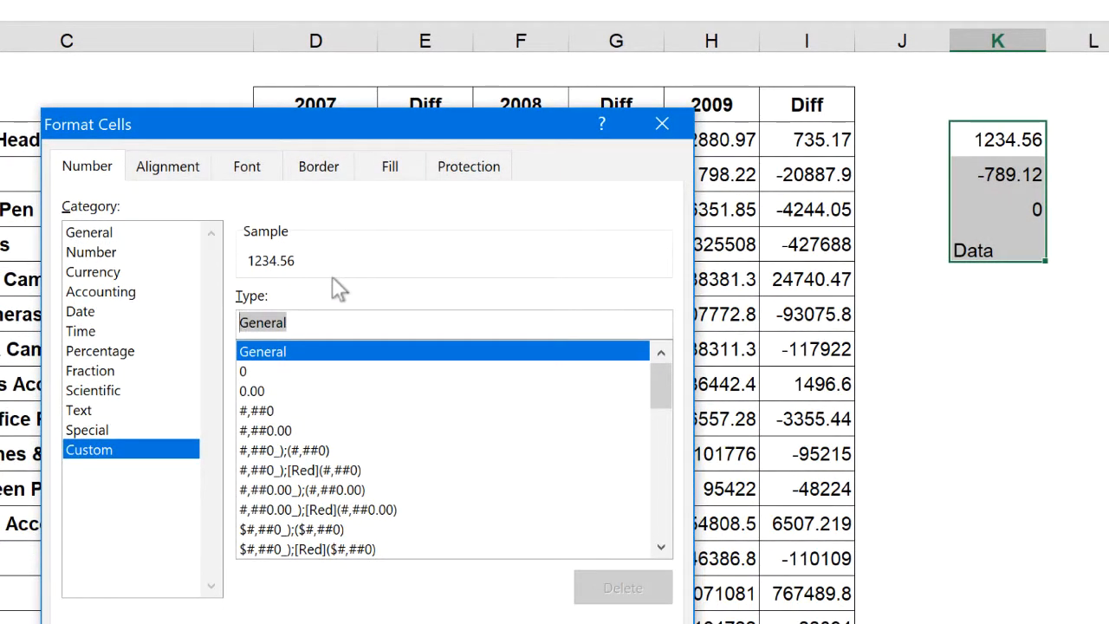
{"action": "key", "text": "BackSpace"}
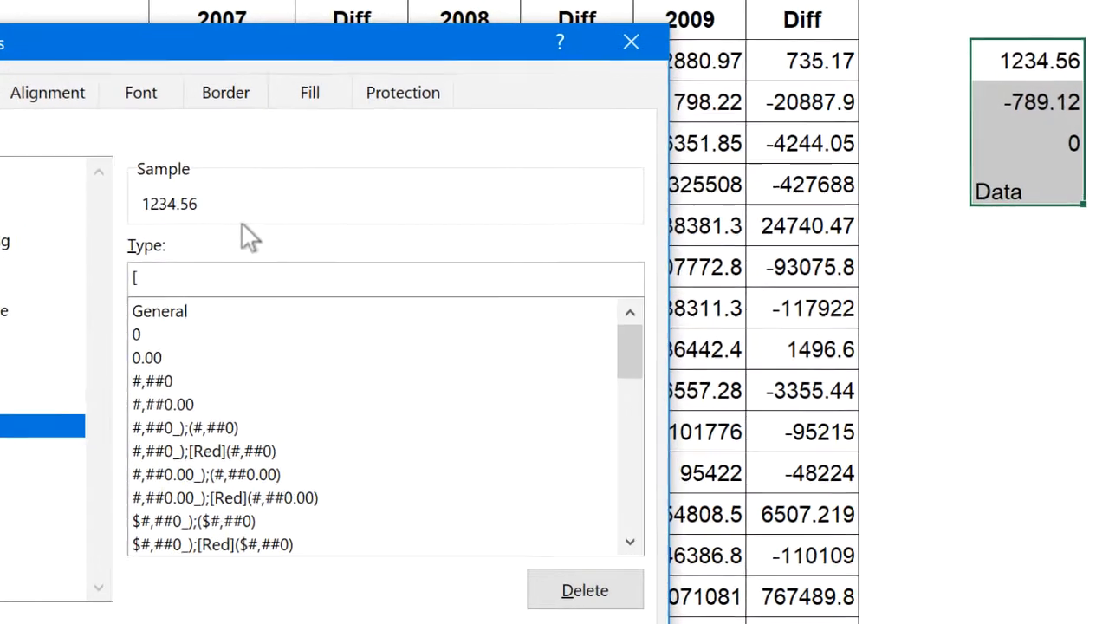
Enter [BLUE]#,##0.00 as the positive section of the custom format code
{"action": "type", "text": "[B"}
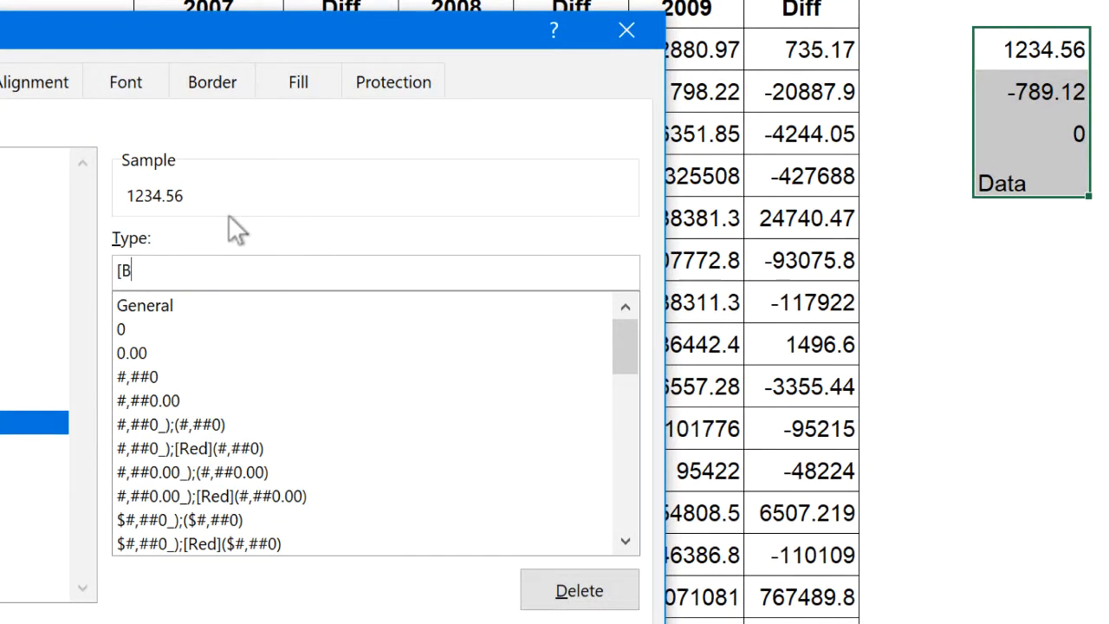
{"action": "type", "text": "LUE]#,"}
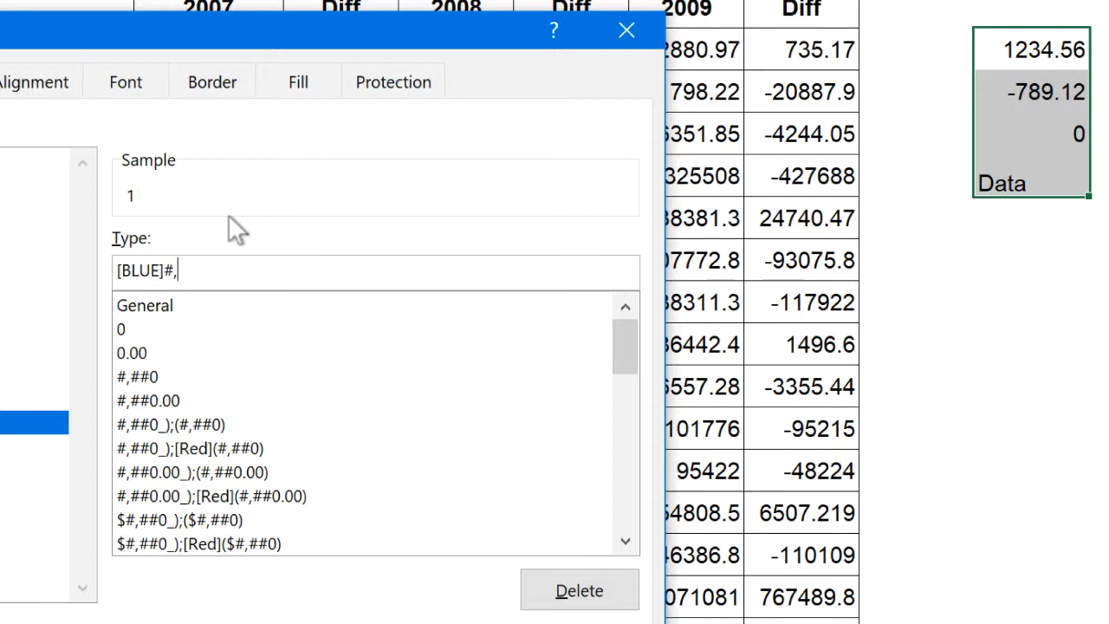
{"action": "type", "text": "##"}
{"action": "type", "text": "0"}
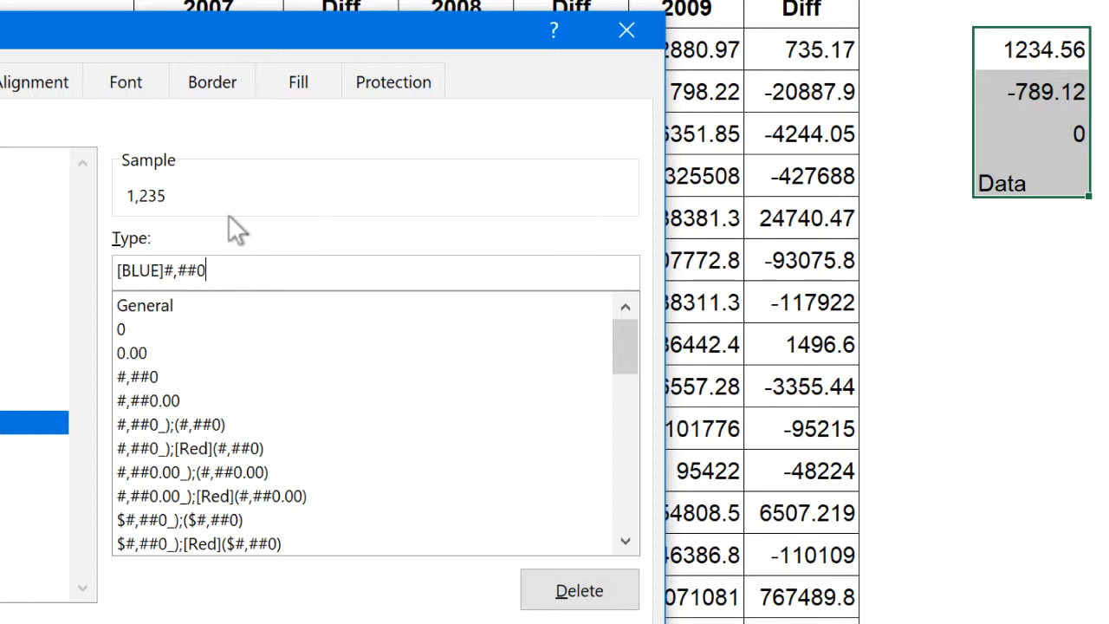
{"action": "type", "text": ".00"}
{"action": "left_click_drag", "start_coordinate": [204, 270], "coordinate": [200, 270]}
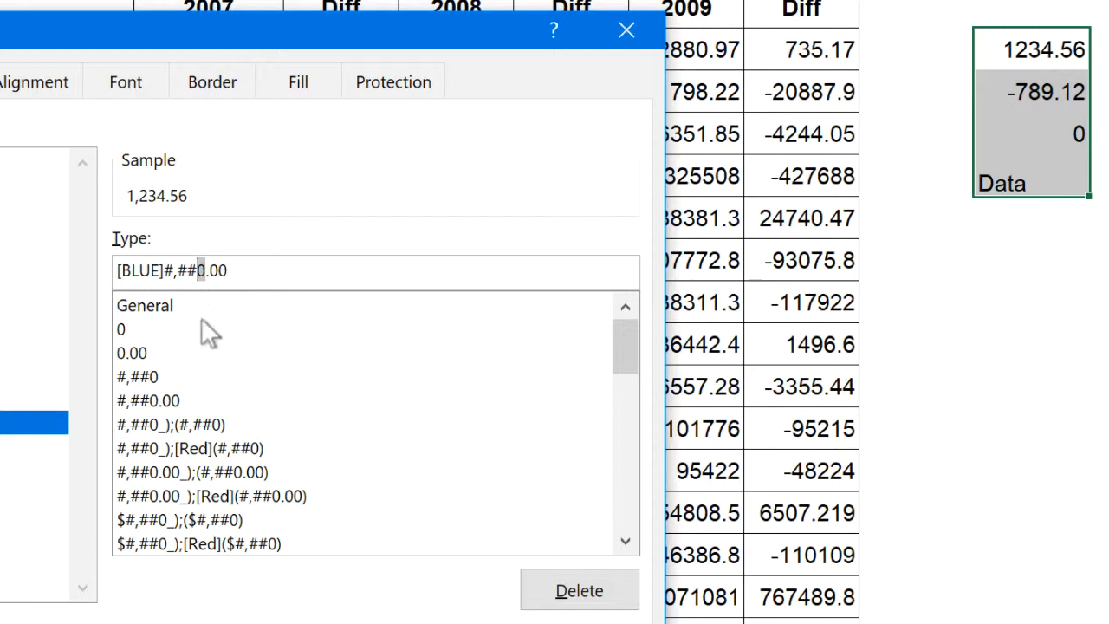
Add a semicolon and [RED](#,##0.00) to the custom format code as its negative section
{"action": "left_click", "coordinate": [239, 272]}
{"action": "type", "text": ";[RED]"}
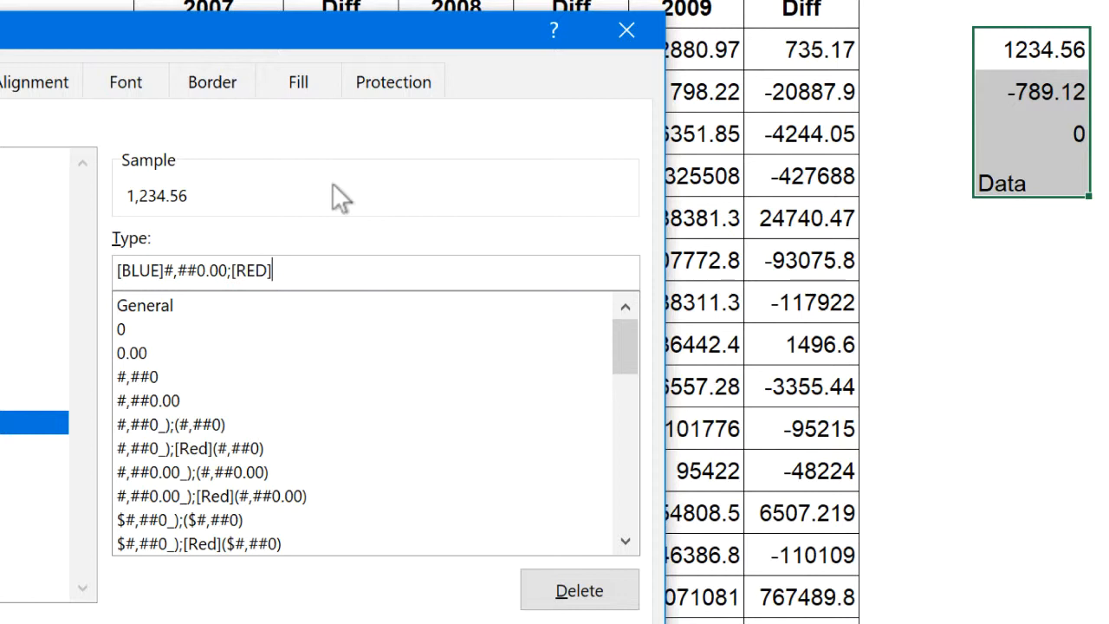
{"action": "type", "text": "("}
{"action": "type", "text": "#,##0.00);\""}
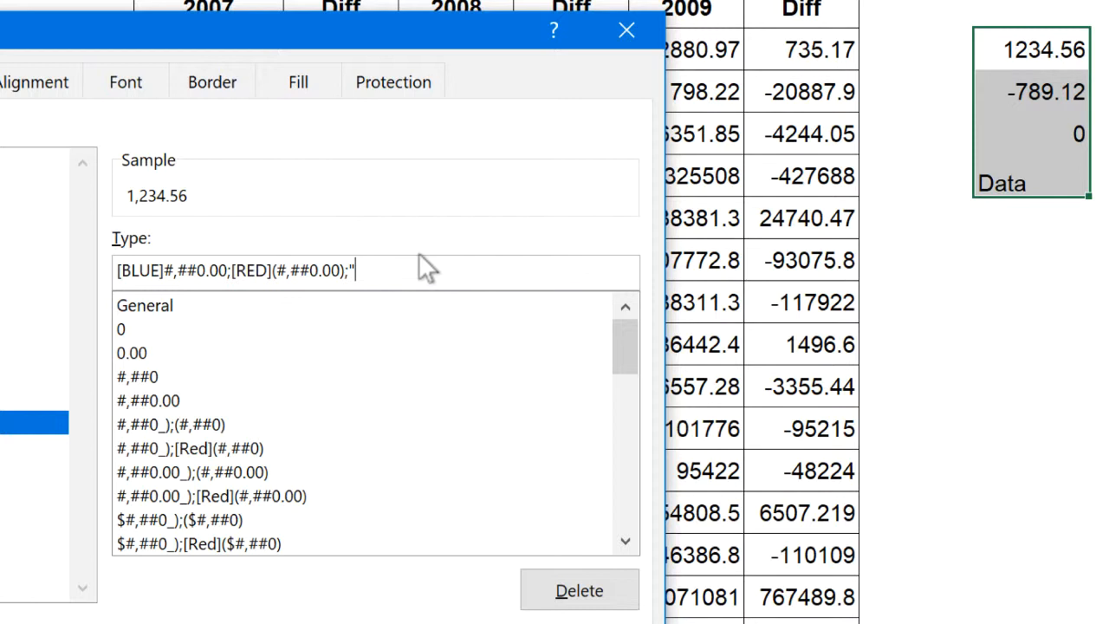
{"action": "type", "text": "-\""}
{"action": "type", "text": ";"}
{"action": "type", "text": "@"}
{"action": "key", "text": "BackSpace"}
{"action": "type", "text": "@"}
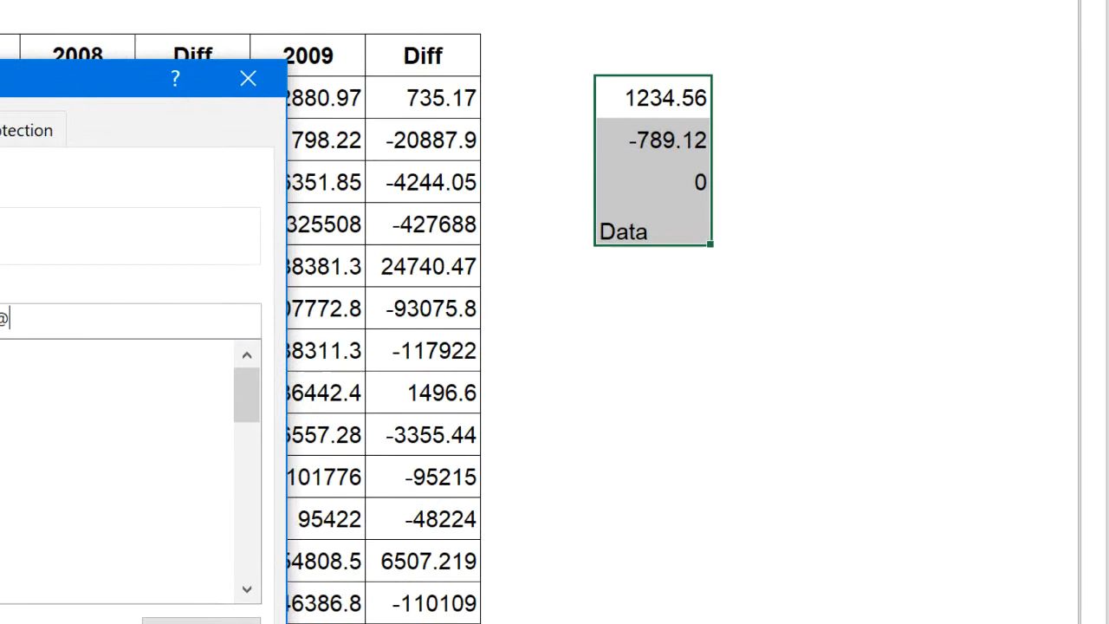
{"action": "key", "text": "Return"}
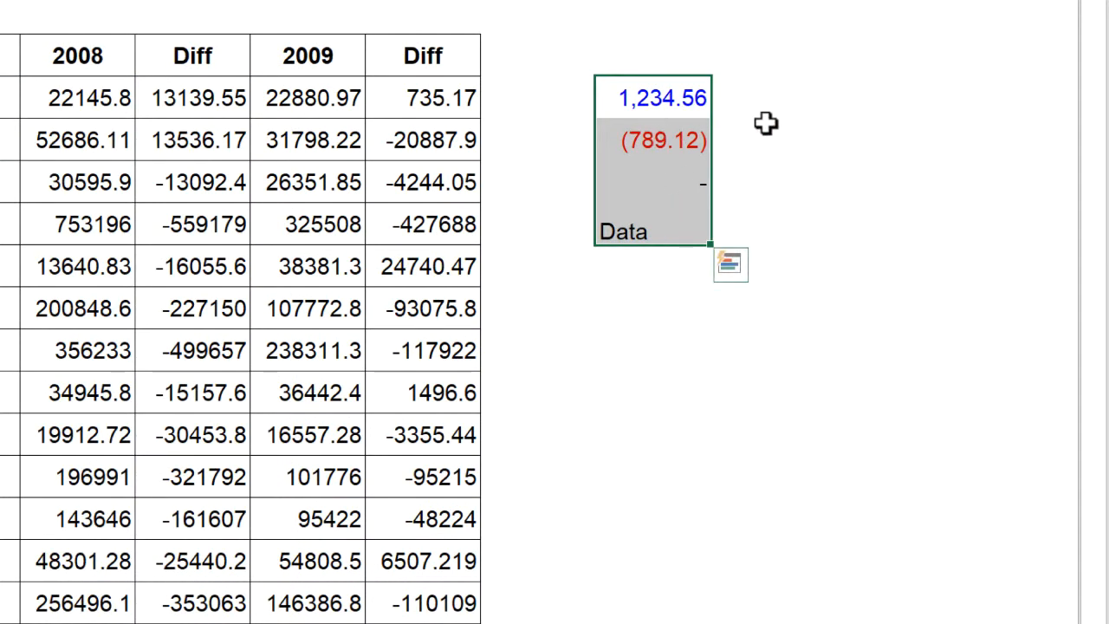
Select the samples in K3:K6 and check how the custom format displays each value type
{"action": "left_click", "coordinate": [806, 137]}
{"action": "left_click", "coordinate": [636, 98]}
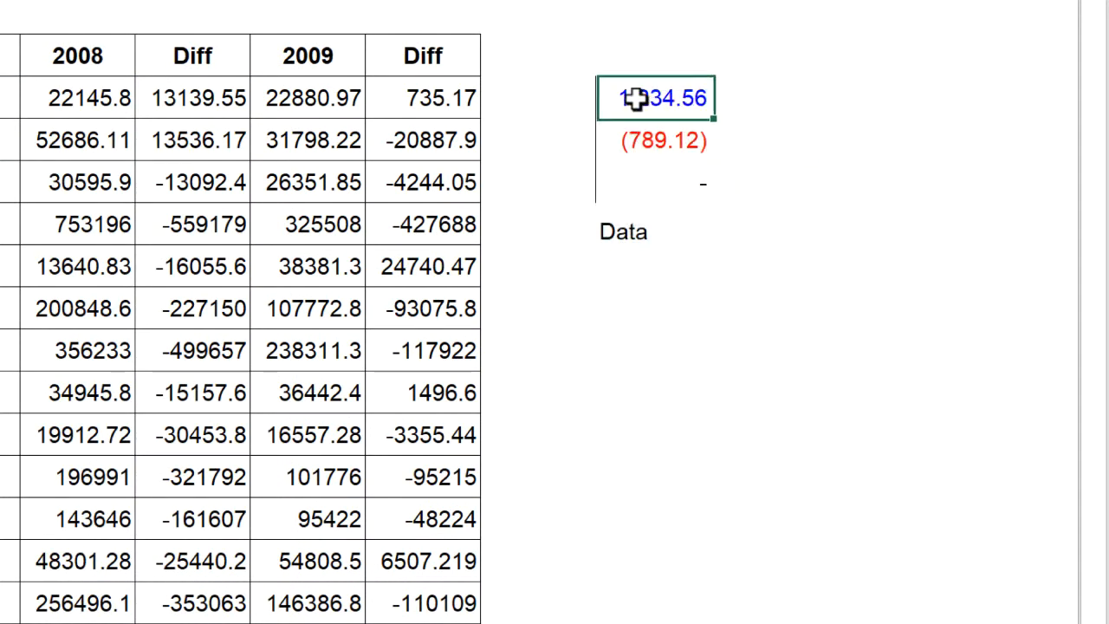
{"action": "left_click_drag", "start_coordinate": [636, 97], "coordinate": [668, 228]}
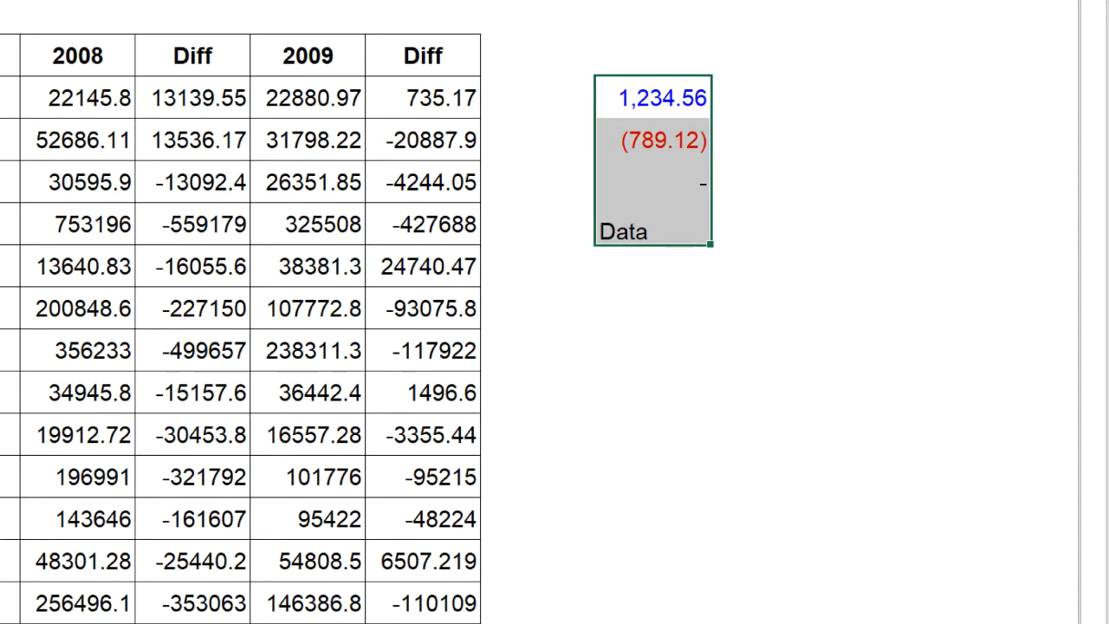
Widen column K slightly and compare how the positive, negative, zero and text samples in K3:K6 align
{"action": "left_click", "coordinate": [799, 139]}
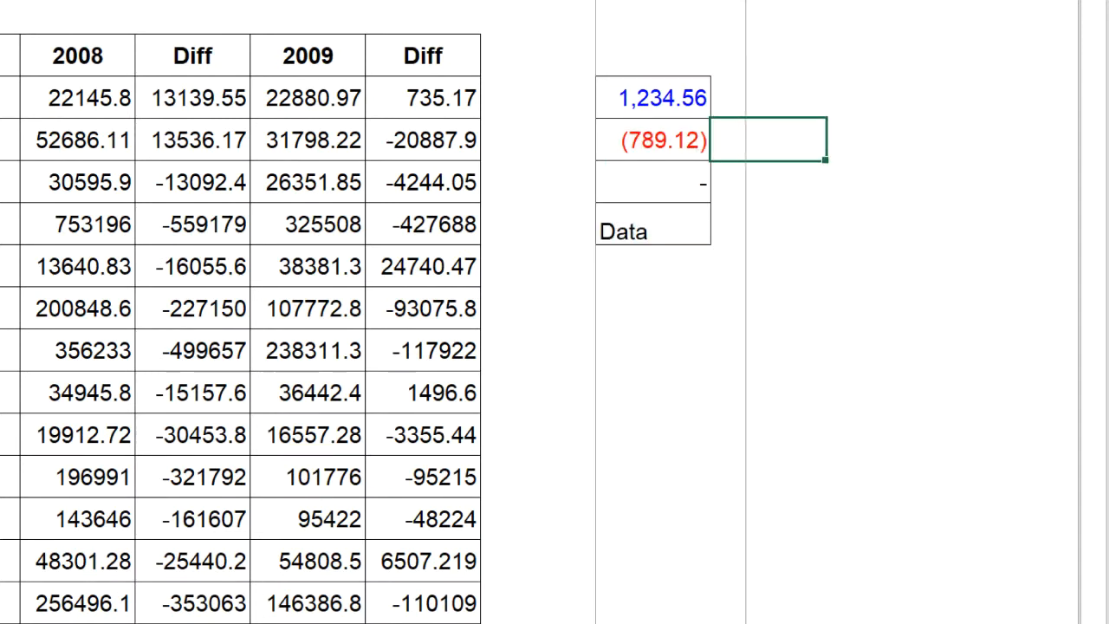
{"action": "left_click", "coordinate": [665, 103]}
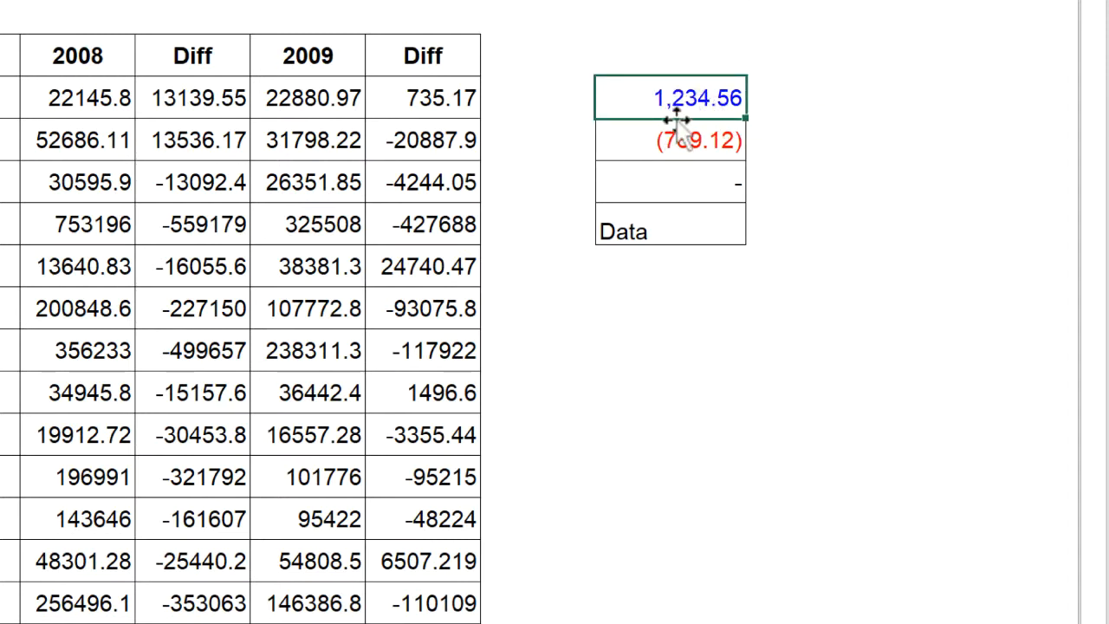
{"action": "left_click", "coordinate": [676, 148]}
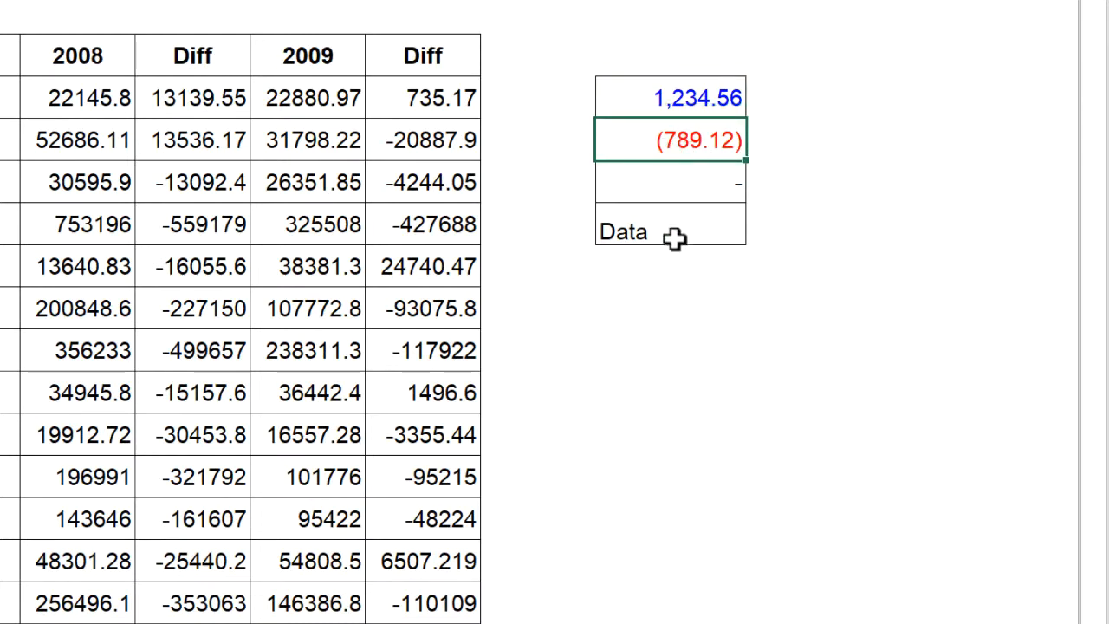
{"action": "left_click", "coordinate": [713, 189]}
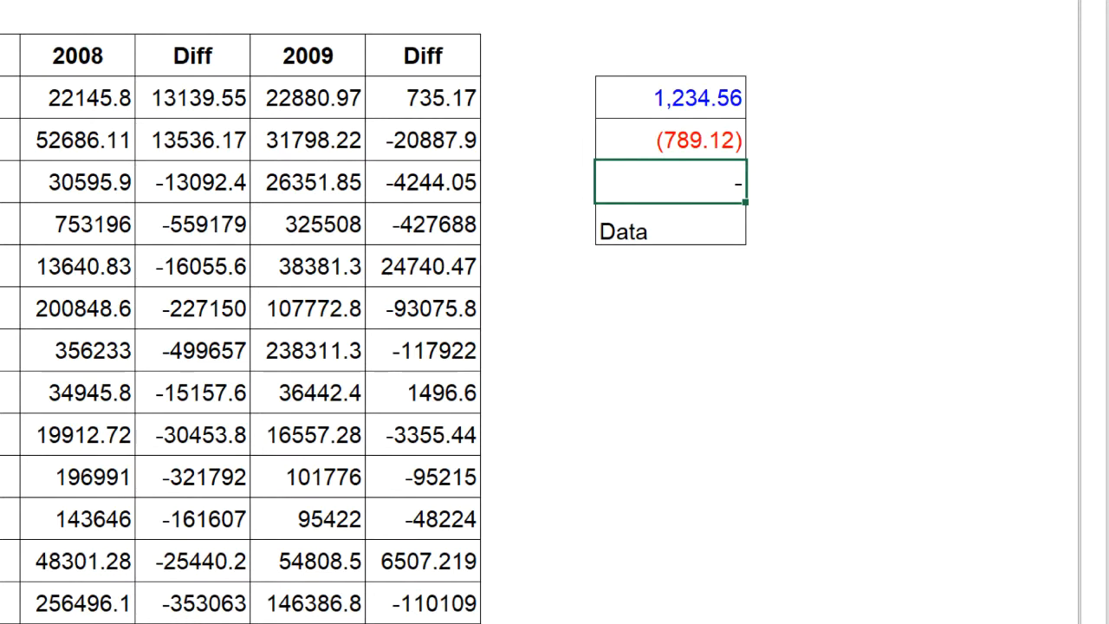
{"action": "left_click", "coordinate": [648, 226]}
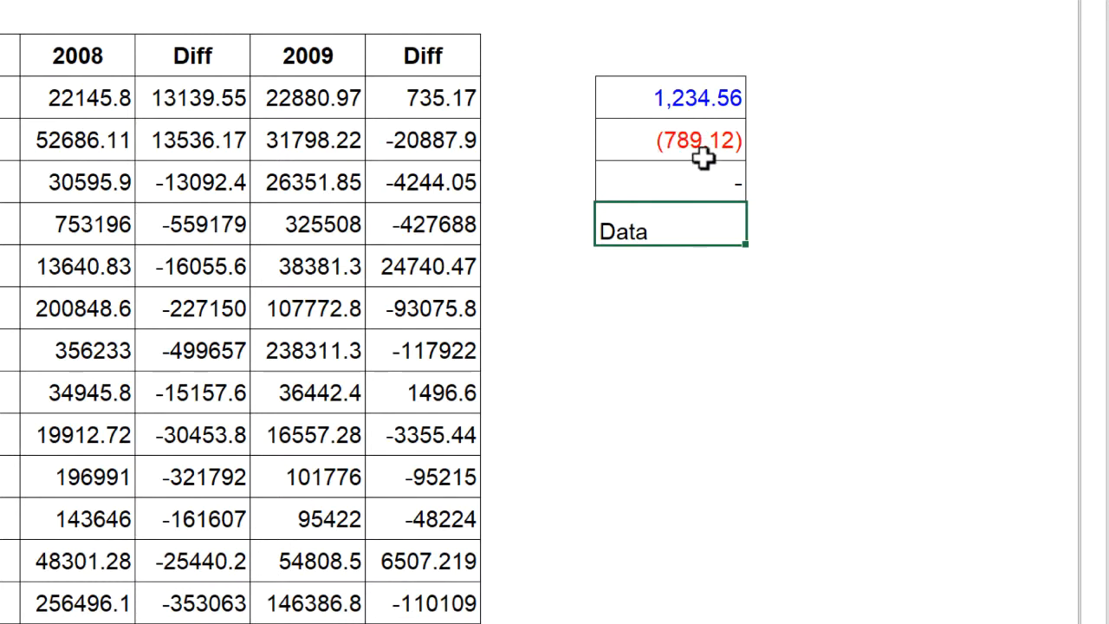
{"action": "left_click", "coordinate": [675, 122]}
{"action": "left_click", "coordinate": [677, 106]}
{"action": "left_click", "coordinate": [651, 139]}
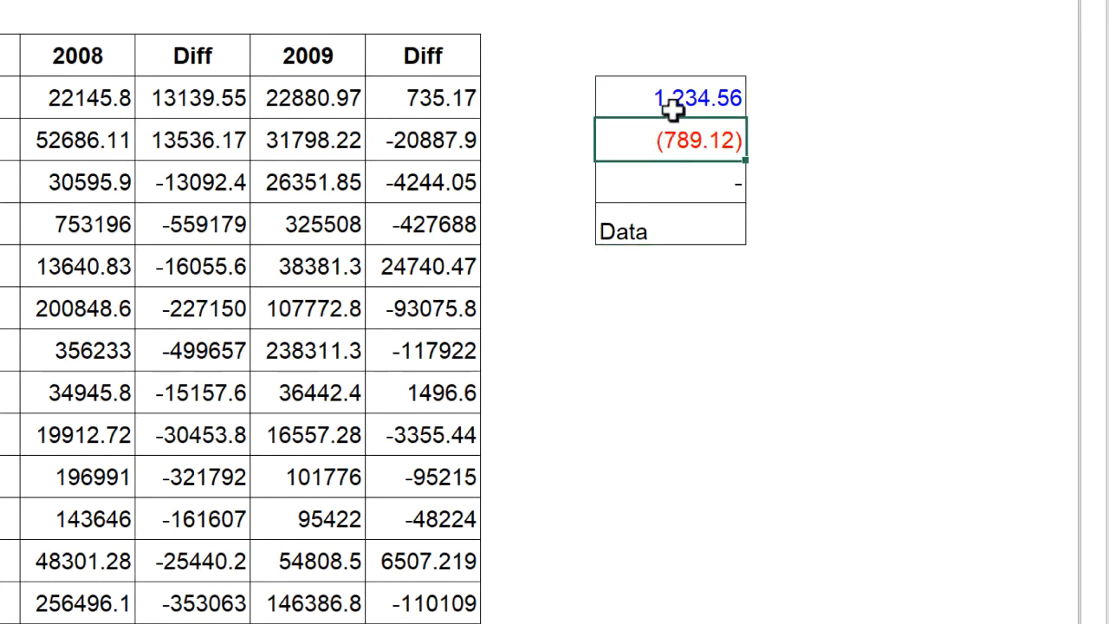
{"action": "left_click", "coordinate": [668, 109]}
{"action": "left_click", "coordinate": [664, 126]}
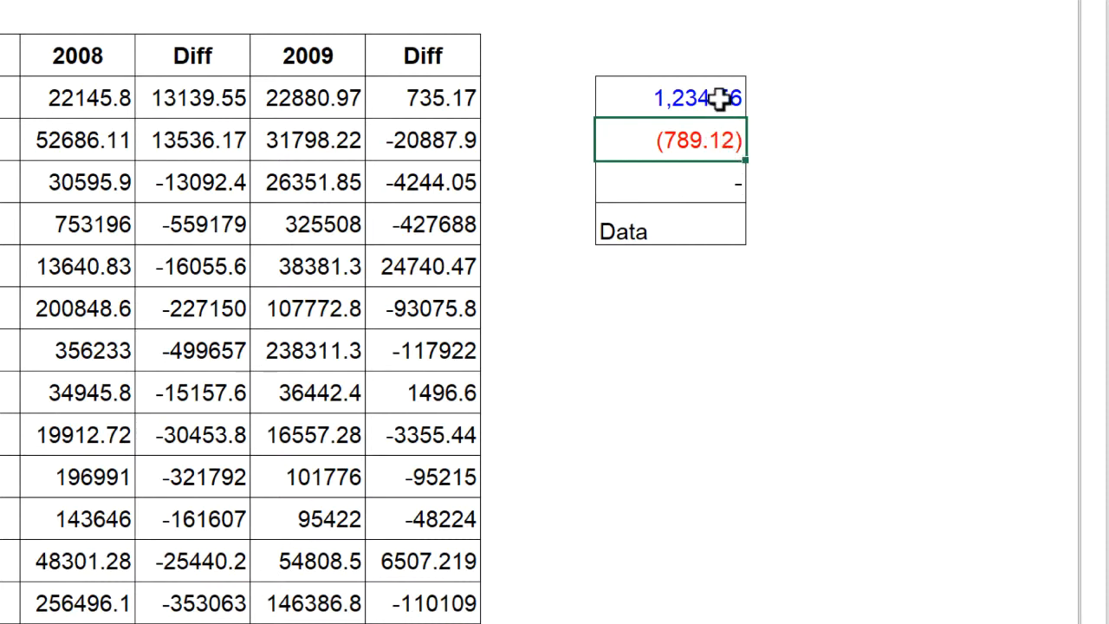
Add _) to the end of the positive section in the custom format code for K3:K6 and apply it
{"action": "left_click_drag", "start_coordinate": [720, 99], "coordinate": [708, 224]}
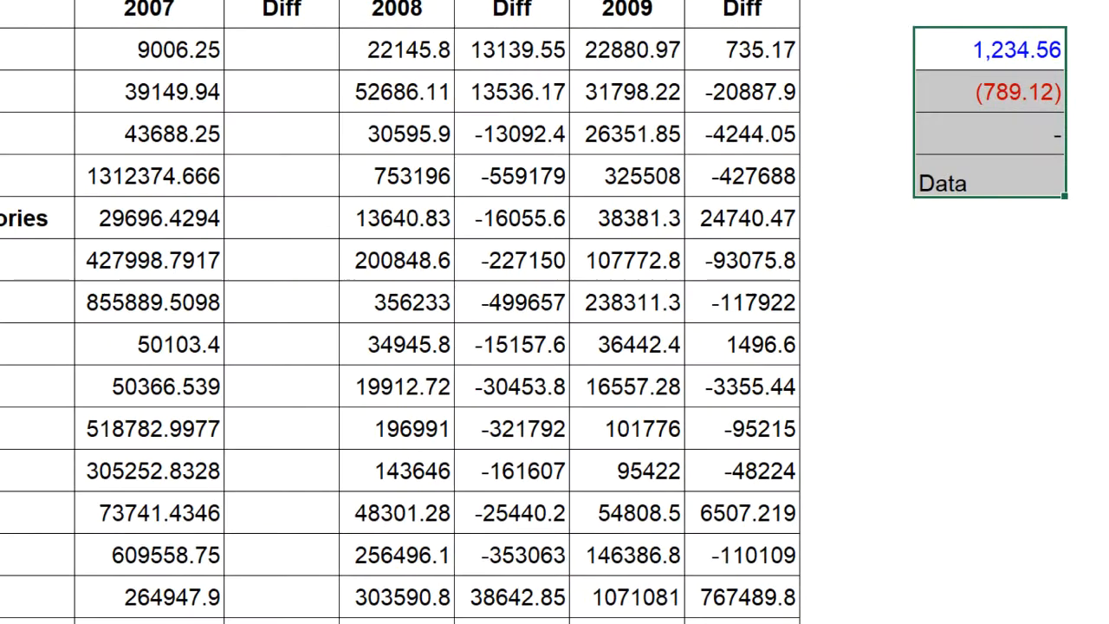
{"action": "key", "text": "ctrl+1"}
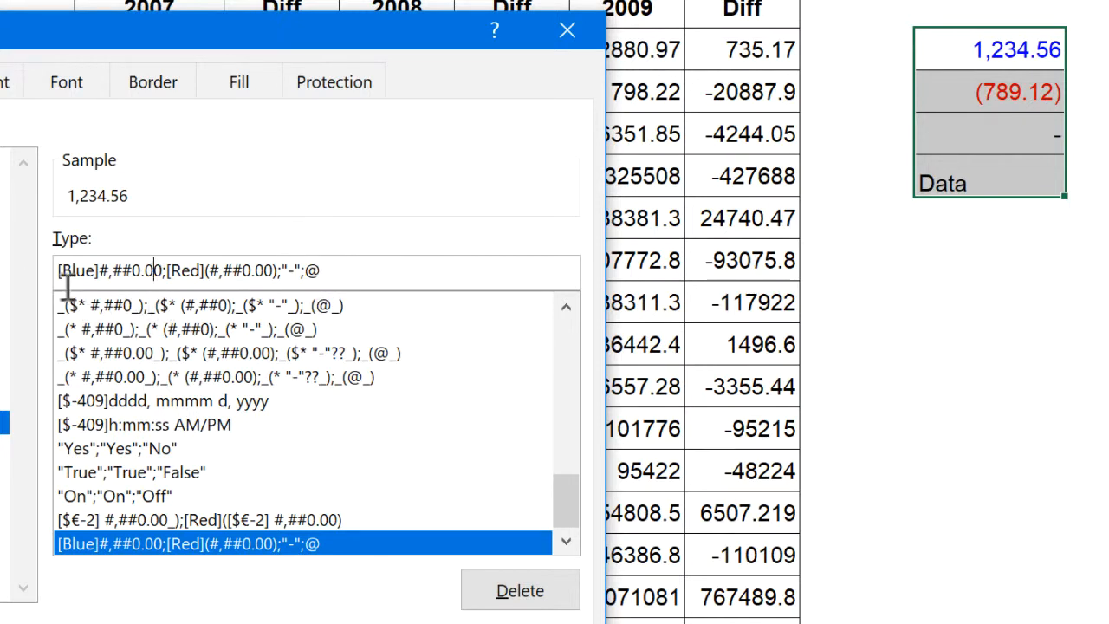
{"action": "left_click", "coordinate": [161, 268]}
{"action": "type", "text": "_"}
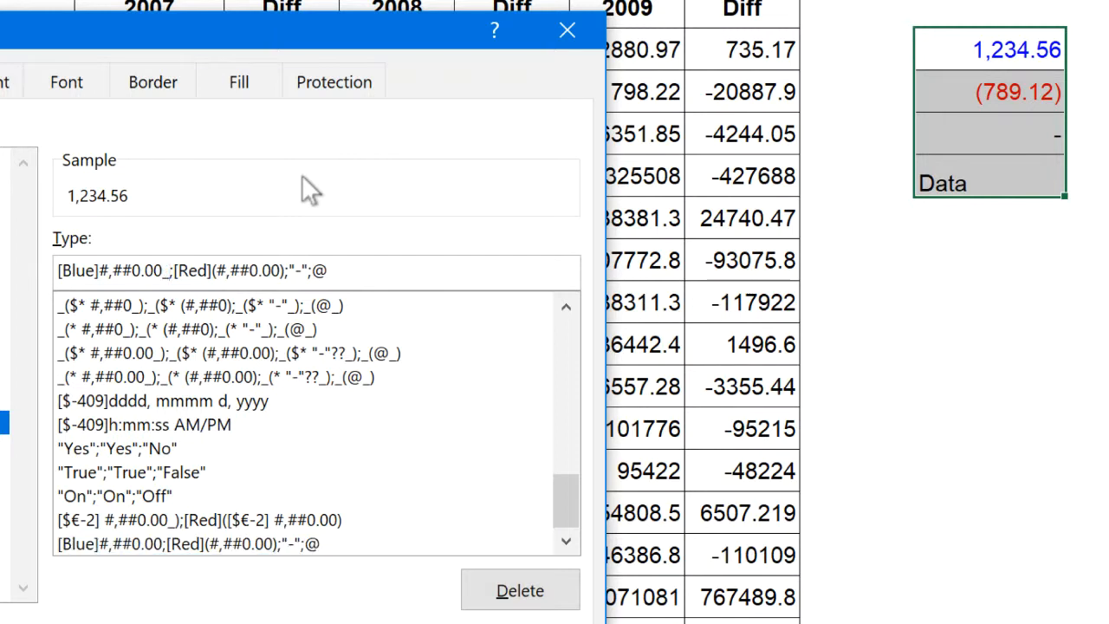
{"action": "type", "text": ")"}
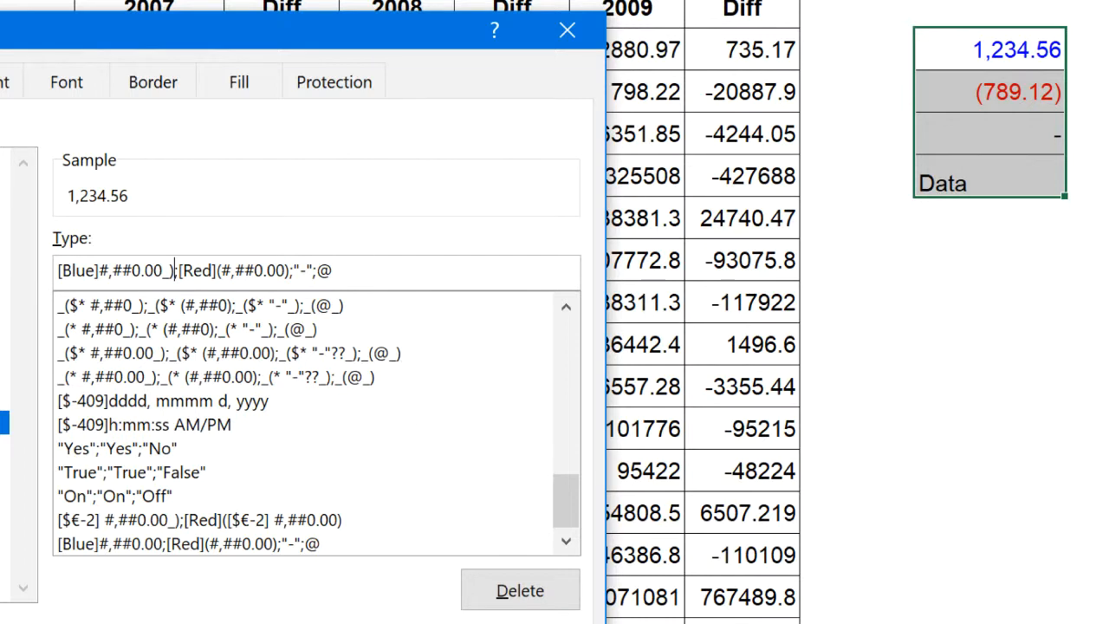
{"action": "key", "text": "Return"}
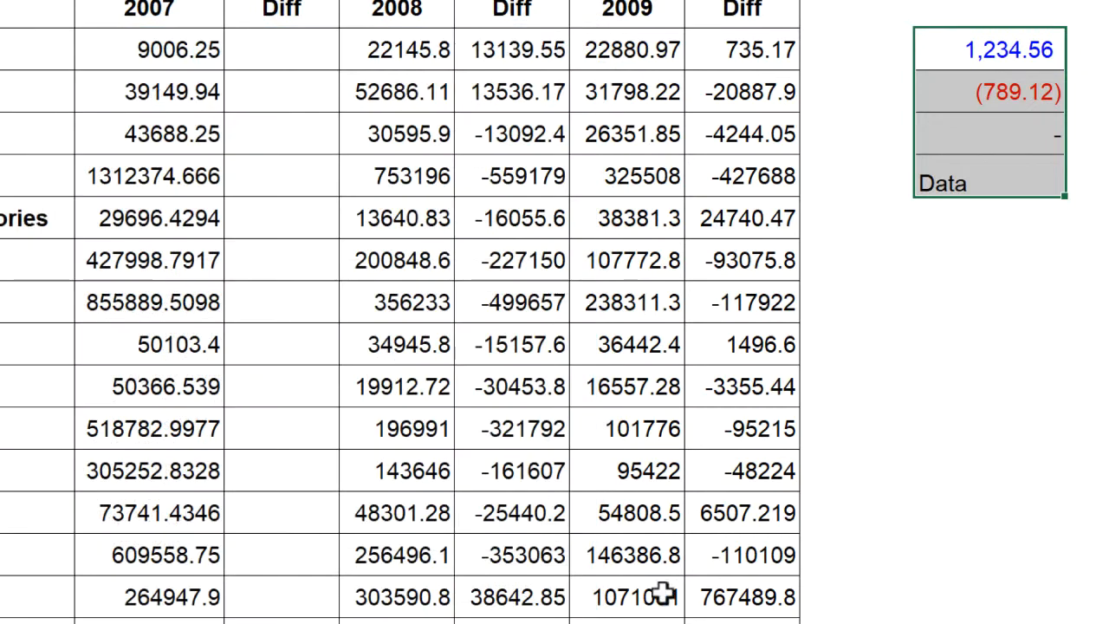
{"action": "left_click", "coordinate": [925, 273]}
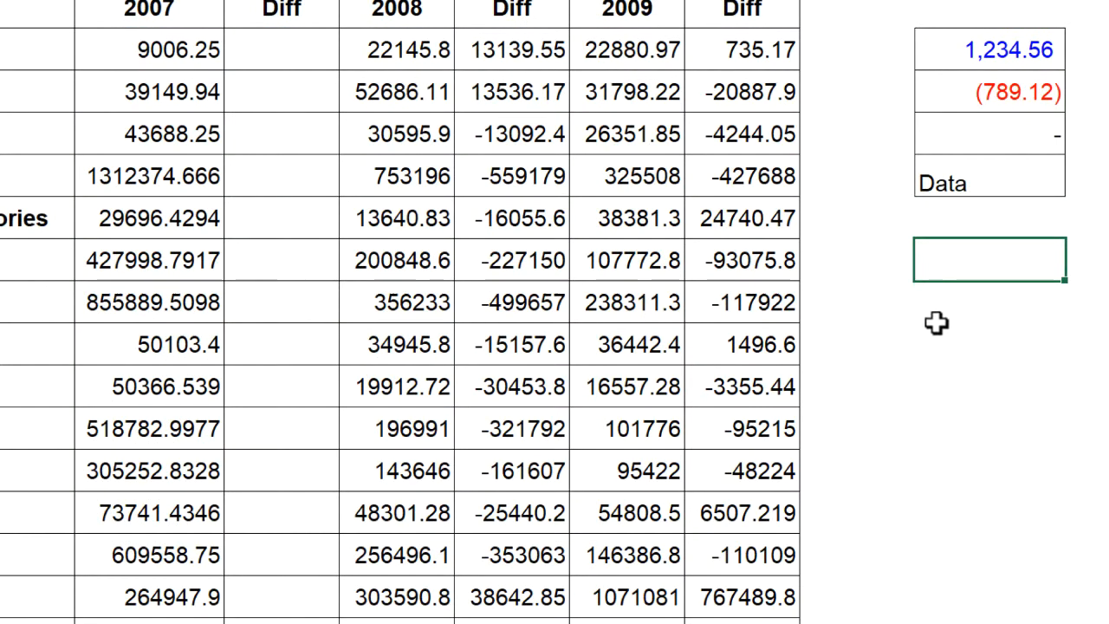
Add ??_) after the "-" in the zero section of the custom format code for K3:K6 and apply it
{"action": "left_click", "coordinate": [1004, 132]}
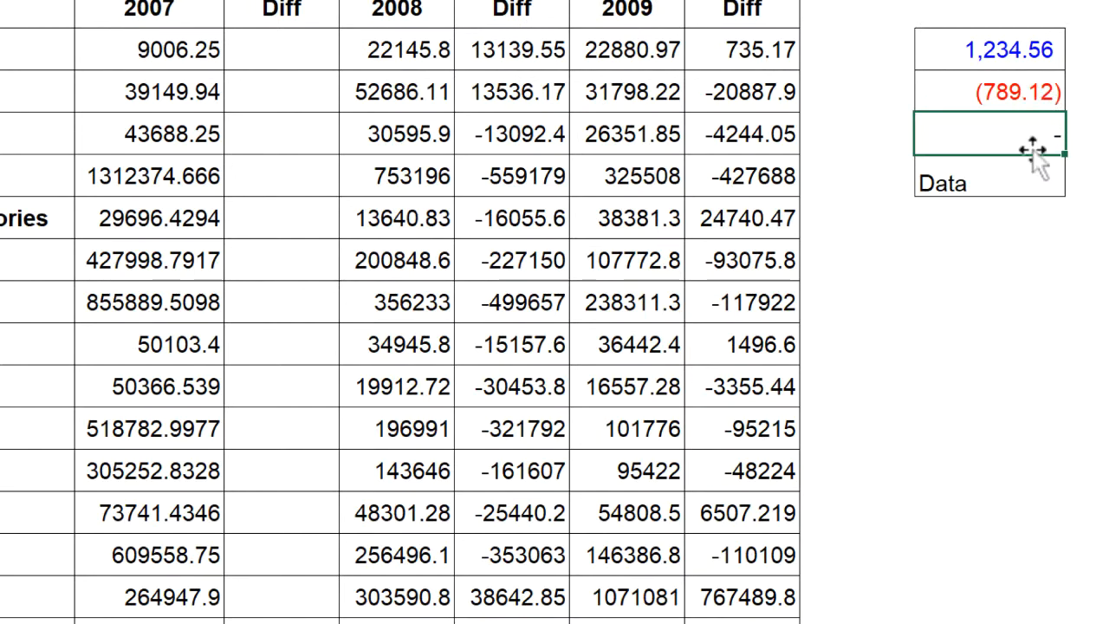
{"action": "left_click_drag", "start_coordinate": [1020, 139], "coordinate": [1008, 170]}
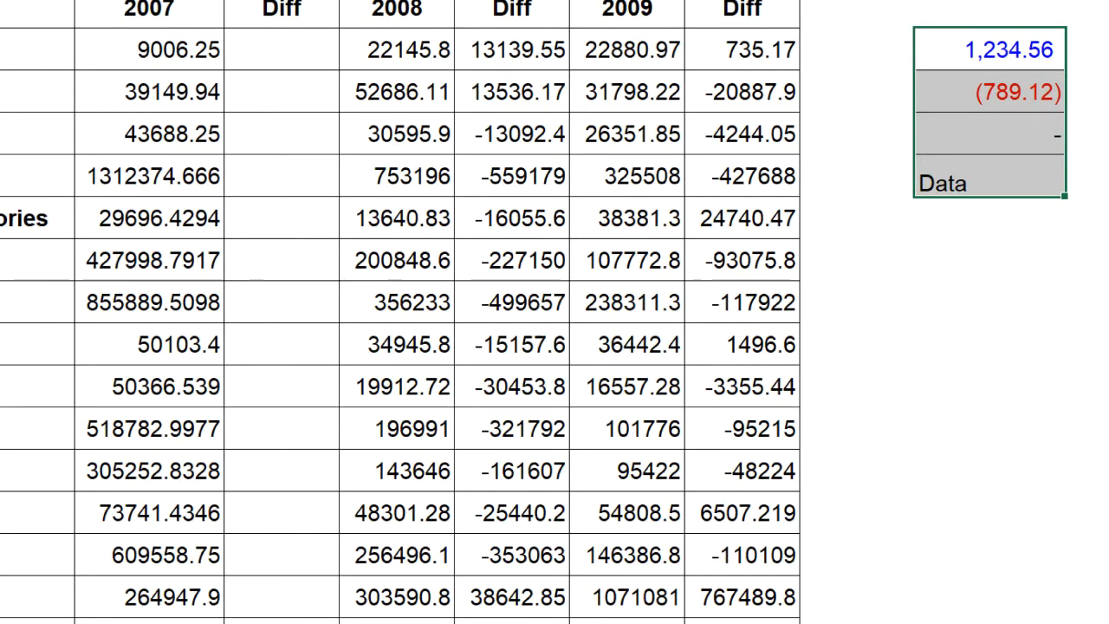
{"action": "key", "text": "ctrl+1"}
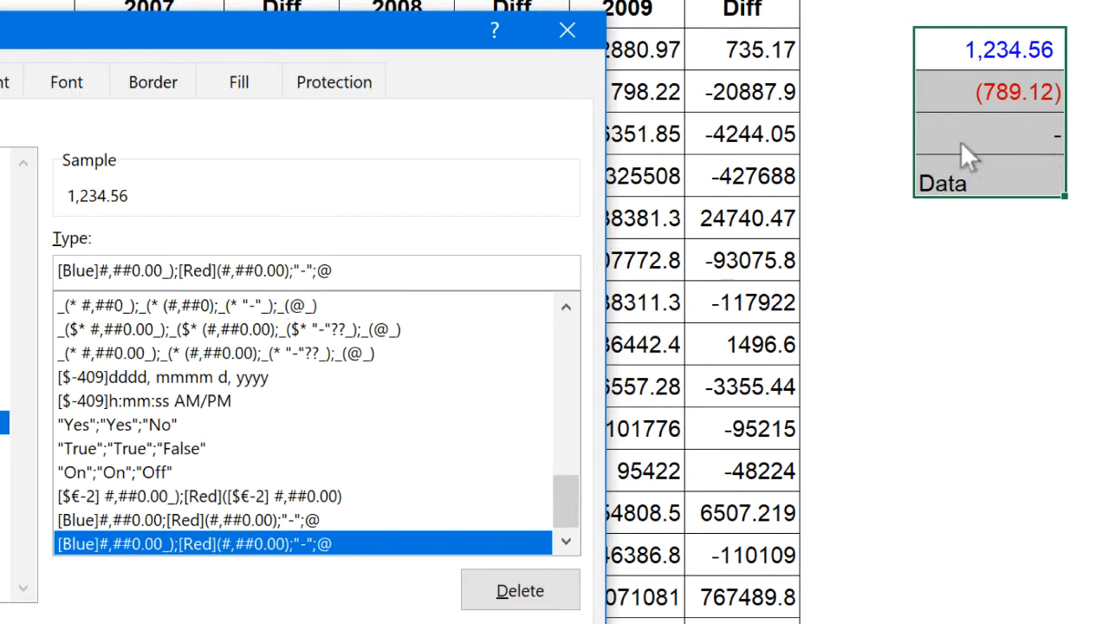
{"action": "left_click", "coordinate": [313, 270]}
{"action": "type", "text": "?"}
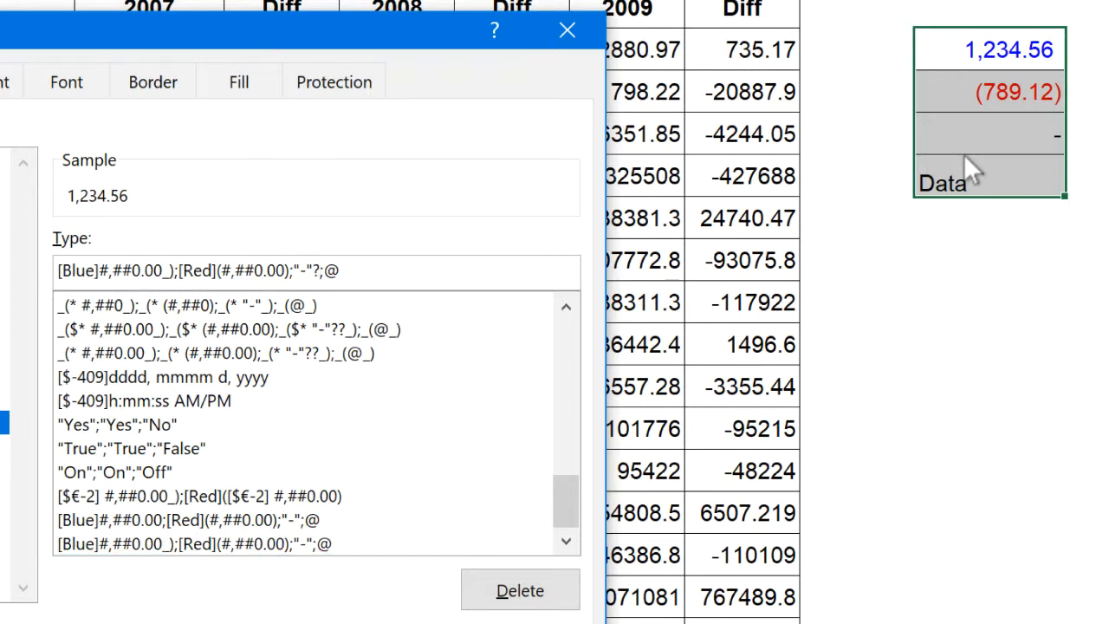
{"action": "type", "text": "?"}
{"action": "type", "text": "_)"}
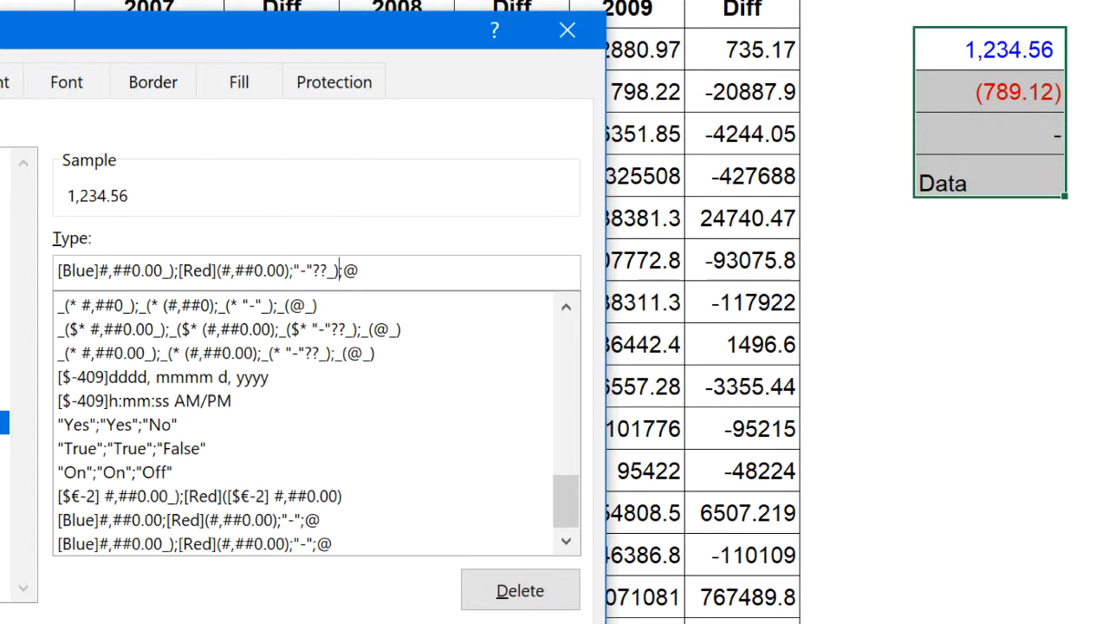
{"action": "key", "text": "Return"}
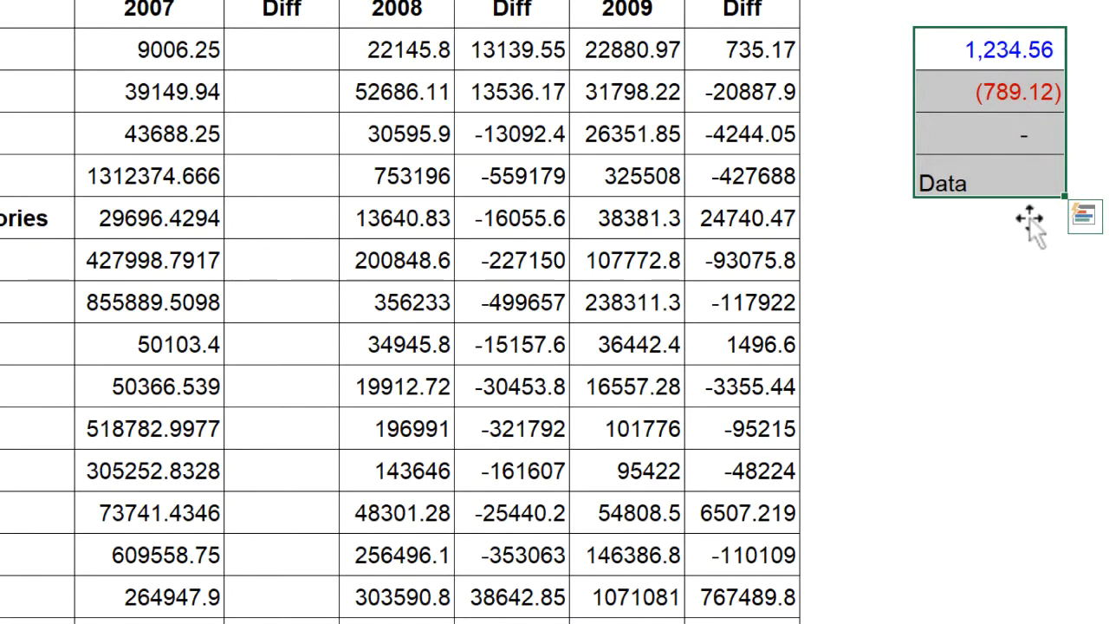
{"action": "left_click", "coordinate": [990, 260]}
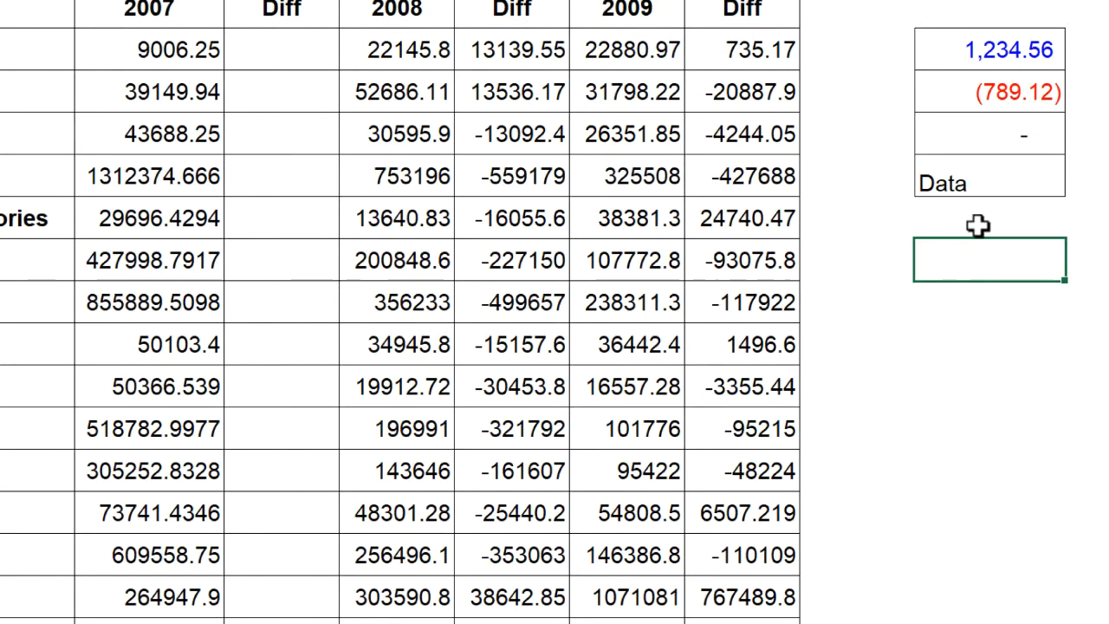
Widen column K and insert $* followed by a space after [Blue] in the custom format code for K3:K6
{"action": "left_click_drag", "start_coordinate": [1025, 49], "coordinate": [1016, 162]}
{"action": "key", "text": "ctrl+1"}
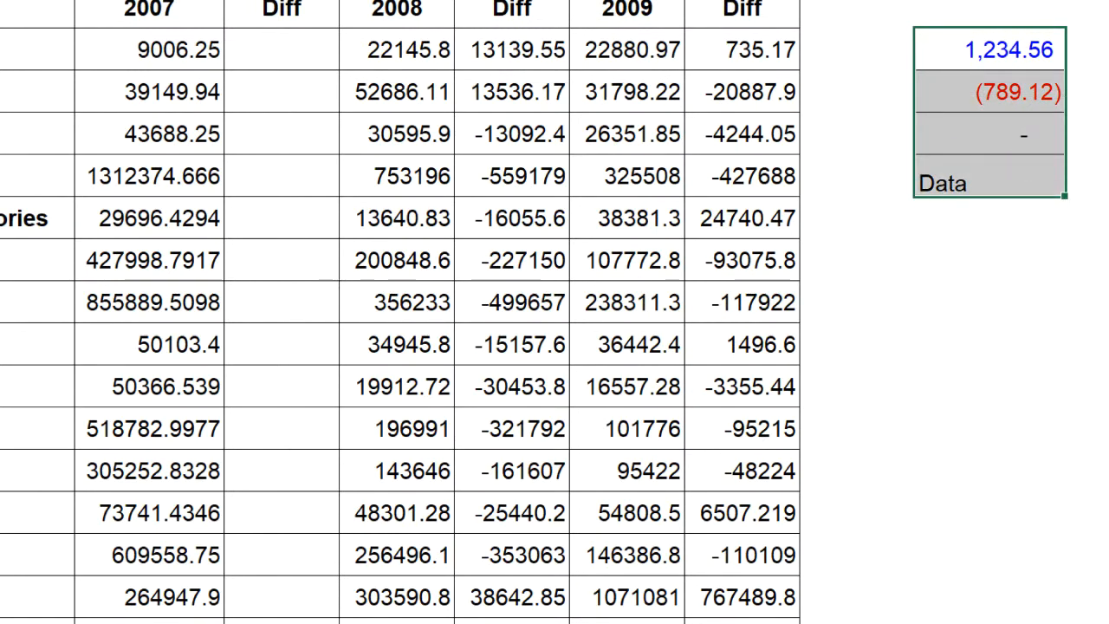
{"action": "key", "text": "Escape"}
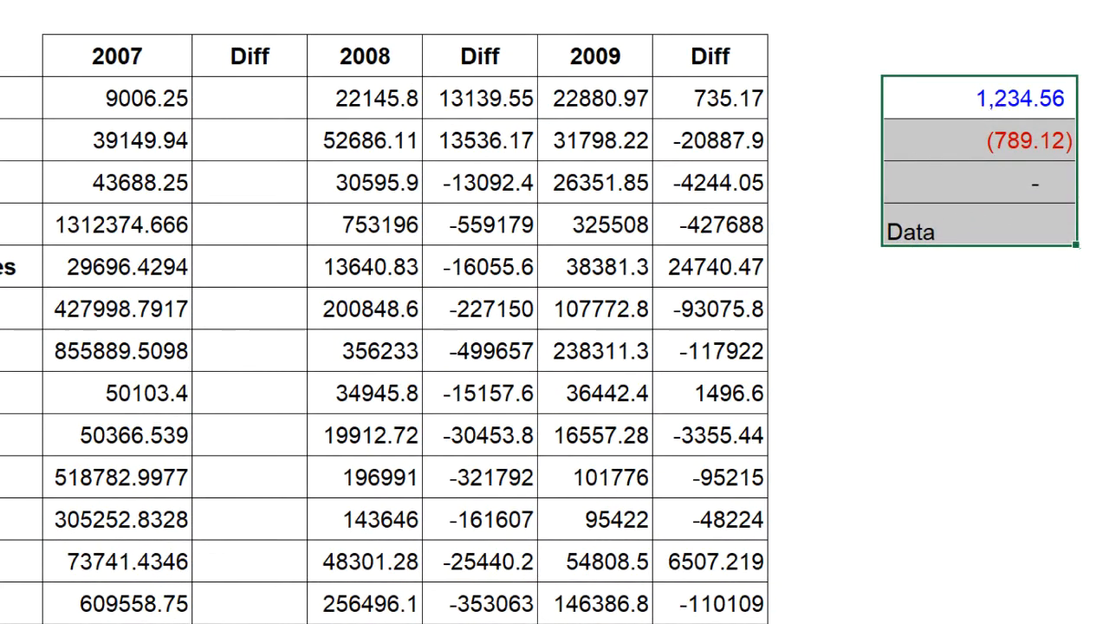
{"action": "key", "text": "ctrl+1"}
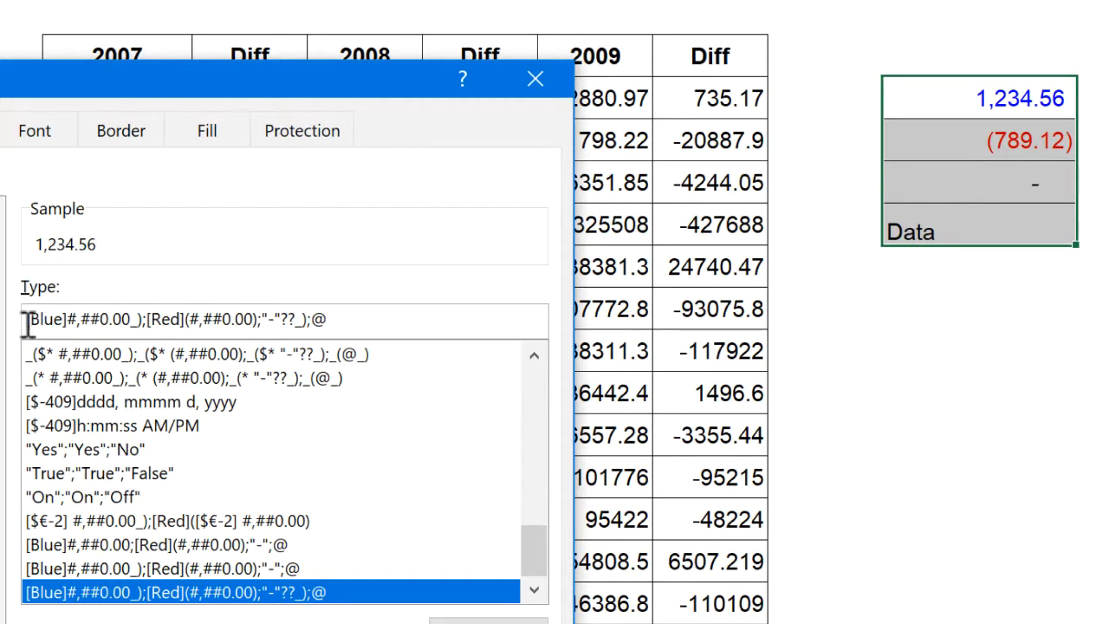
{"action": "left_click", "coordinate": [67, 319]}
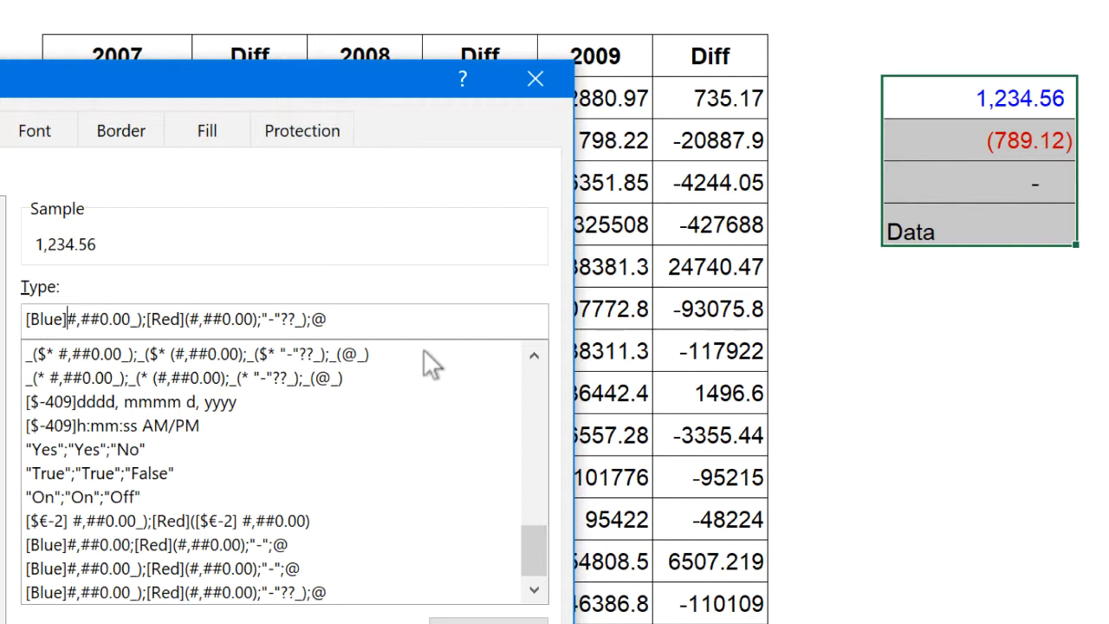
{"action": "type", "text": "$"}
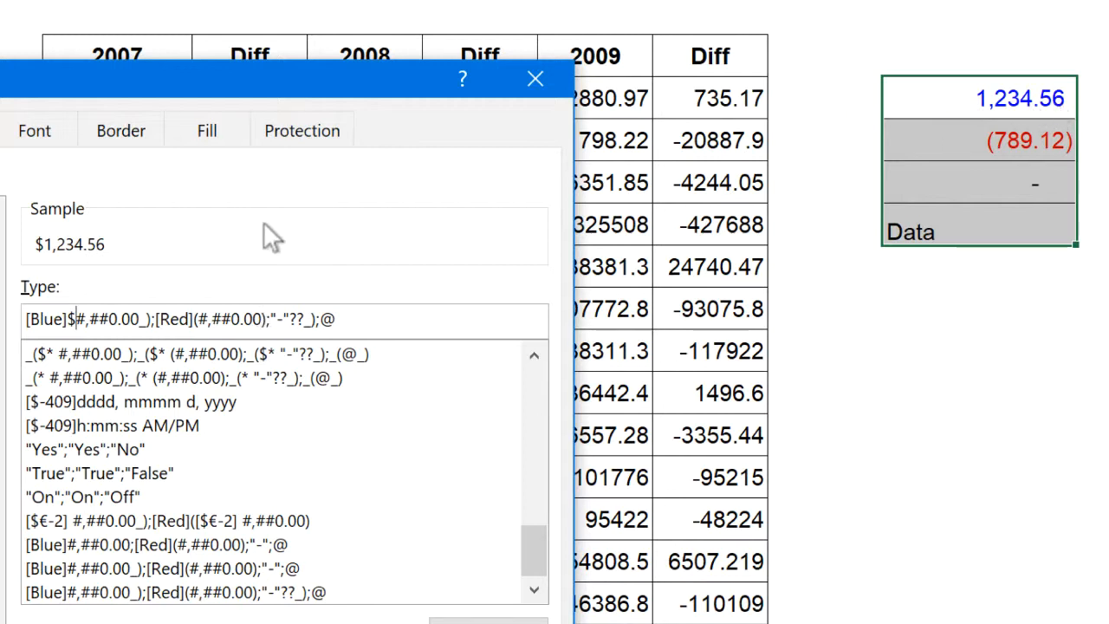
{"action": "type", "text": "*"}
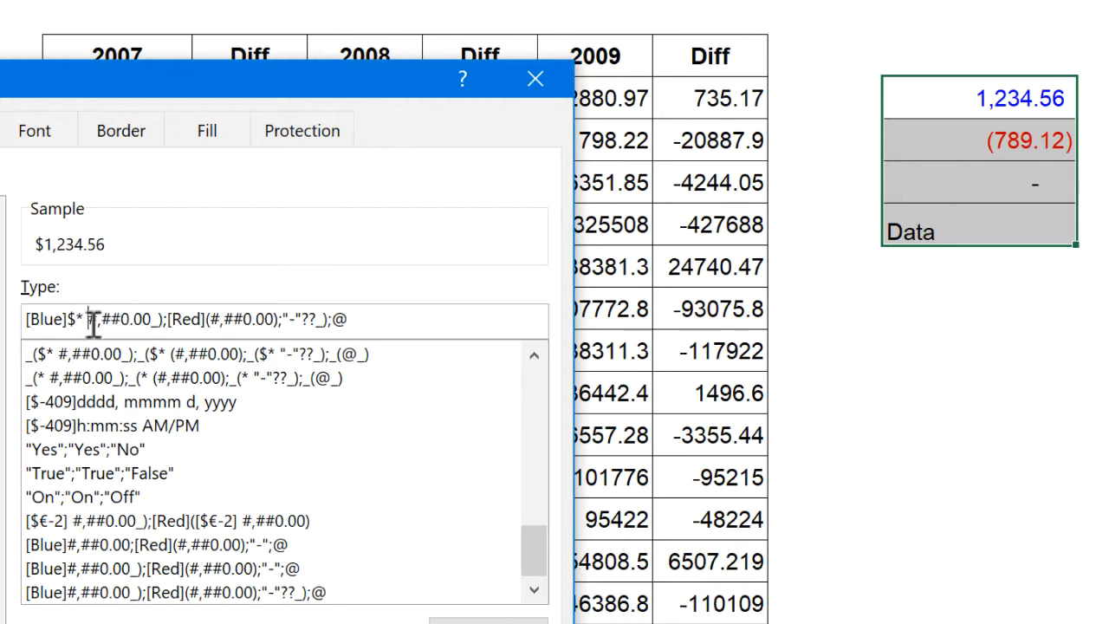
Insert $* and a space after [Red] in the negative section and before "-" in the zero section, and apply the code to K3:K6
{"action": "left_click", "coordinate": [211, 317]}
{"action": "type", "text": "$"}
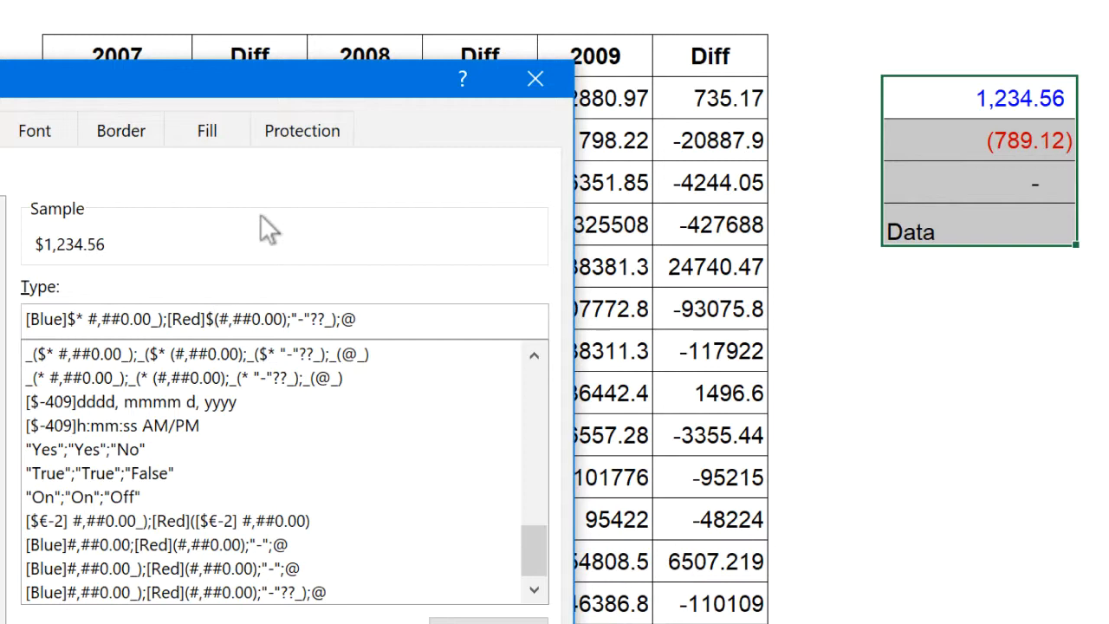
{"action": "type", "text": "*"}
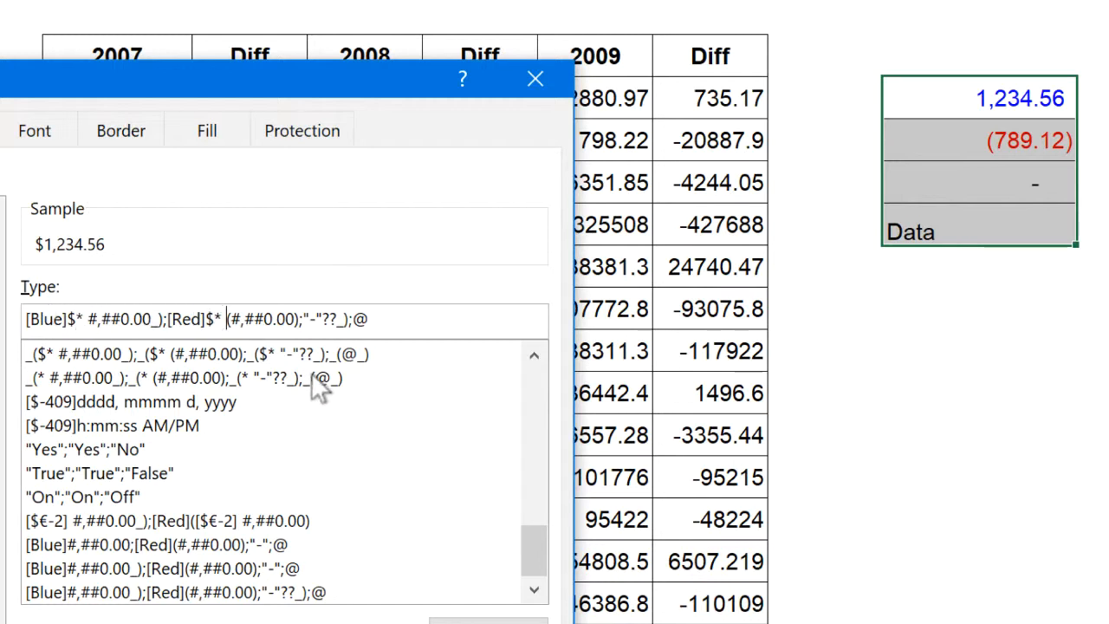
{"action": "left_click", "coordinate": [302, 319]}
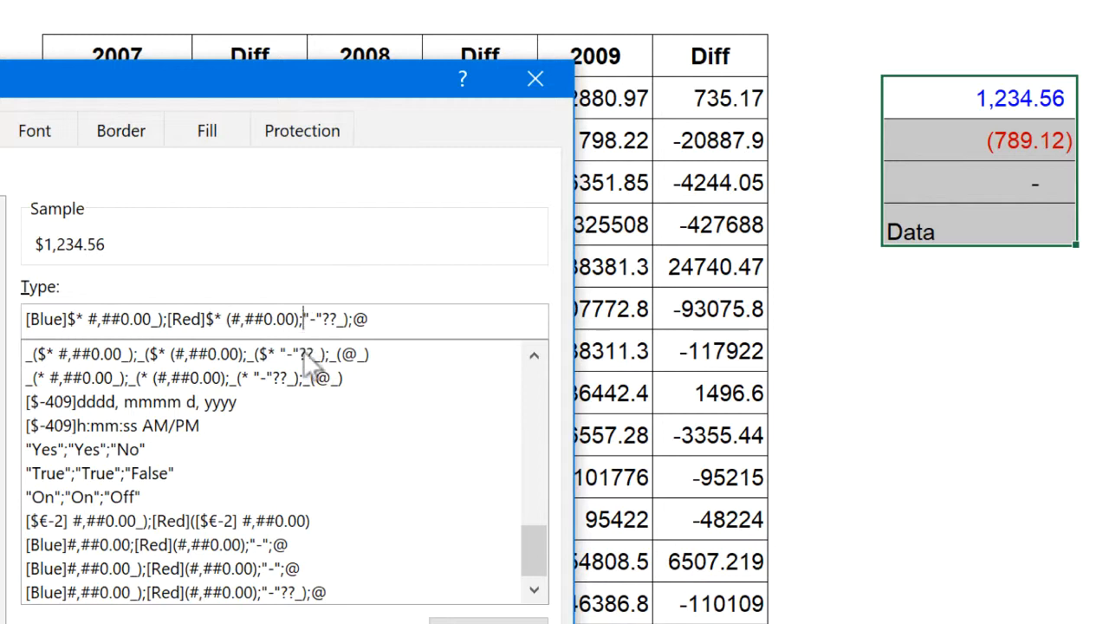
{"action": "type", "text": "$"}
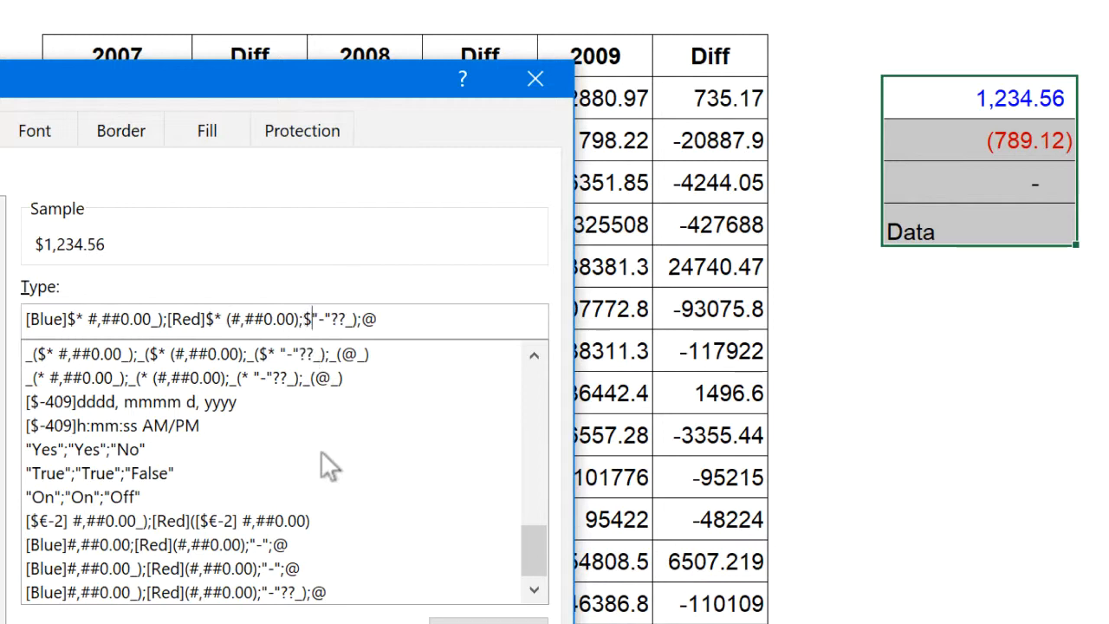
{"action": "type", "text": "*"}
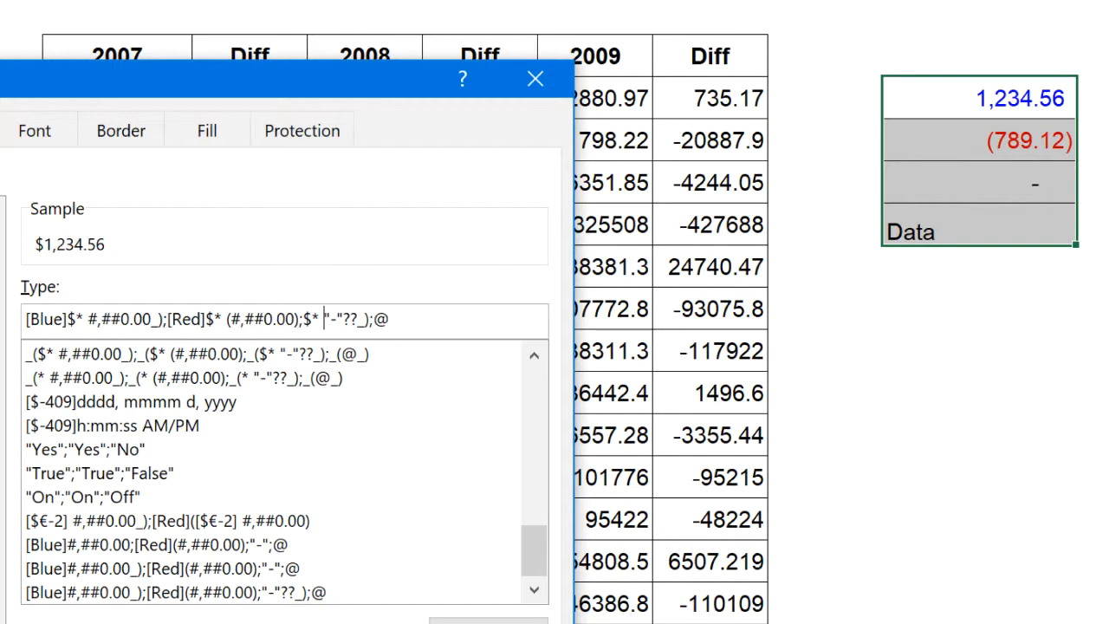
{"action": "key", "text": "Return"}
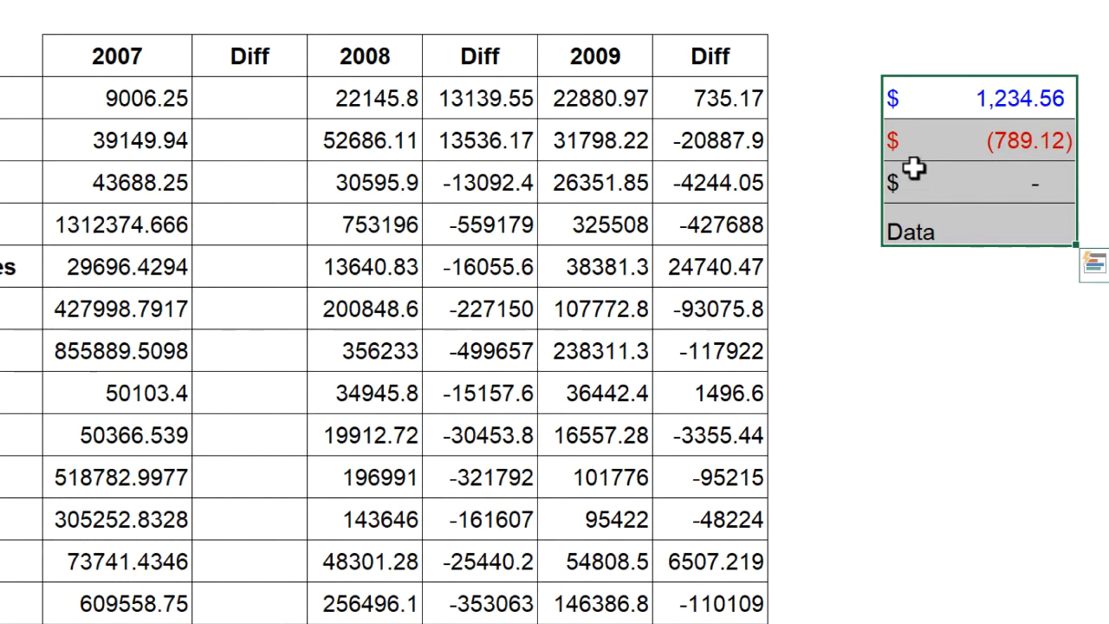
Widen column K further to test the currency symbol spacing, and select the positive sample in K3
{"action": "left_click", "coordinate": [916, 271]}
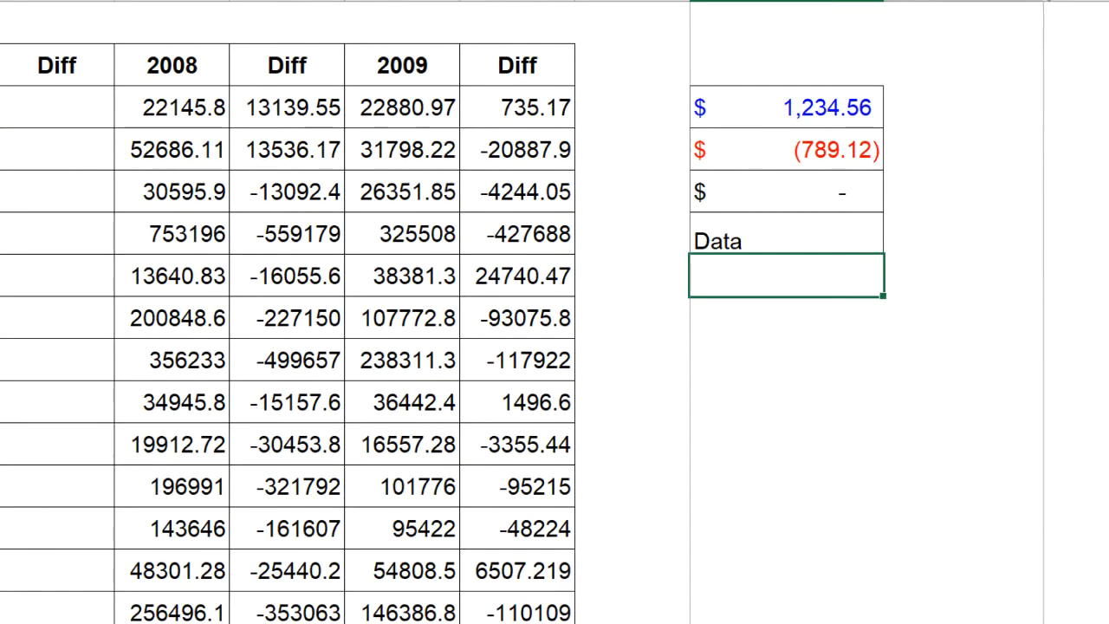
{"action": "left_click_drag", "start_coordinate": [1048, 0], "coordinate": [1046, 0]}
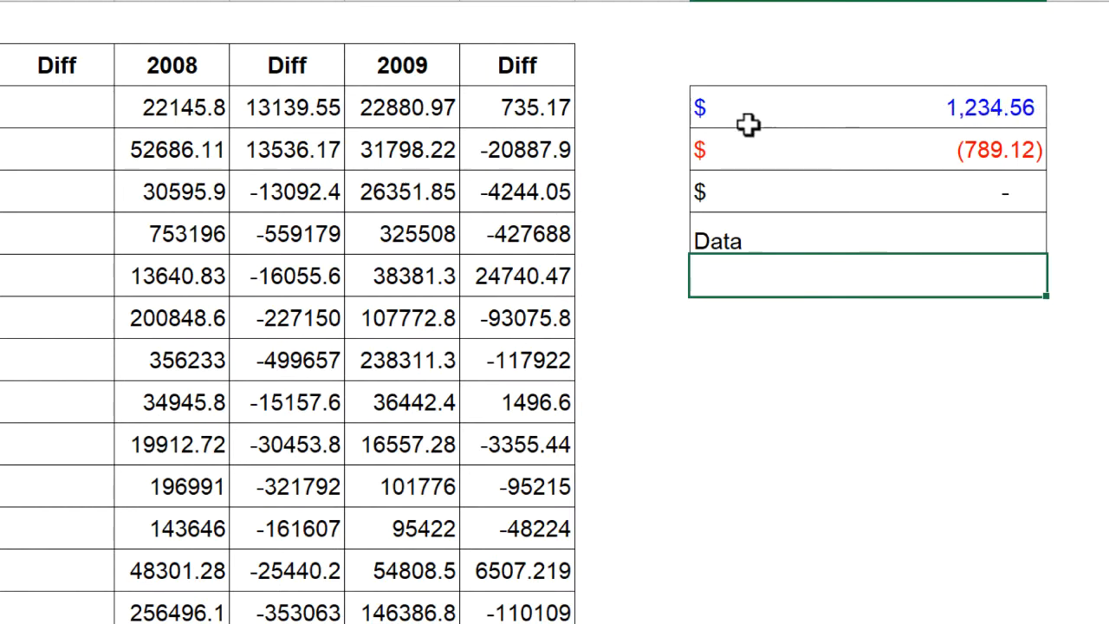
{"action": "key", "text": "ctrl+Up"}
{"action": "key", "text": "ctrl+Up"}
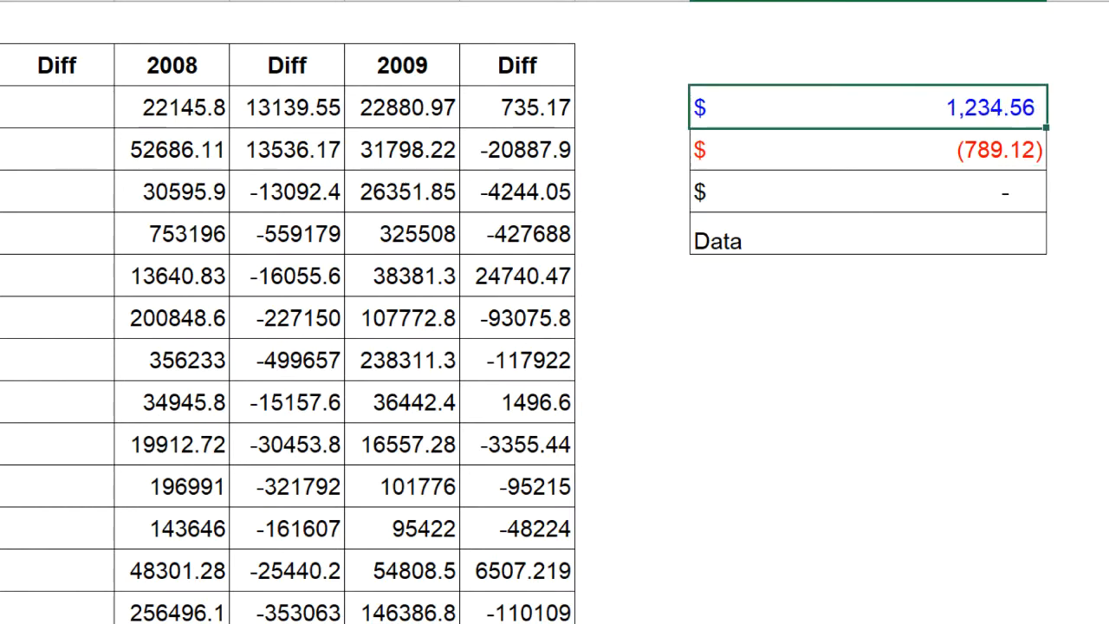
Narrow column K again to check the currency symbol spacing, and select the zero sample in K5
{"action": "left_click_drag", "start_coordinate": [1045, 3], "coordinate": [911, 6]}
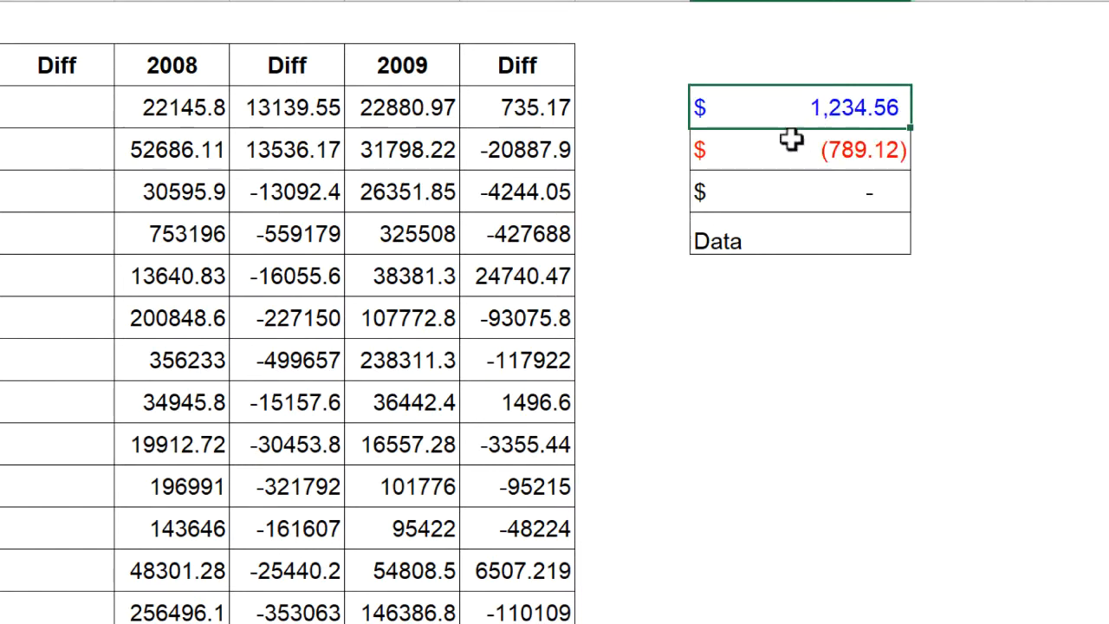
{"action": "left_click", "coordinate": [782, 203]}
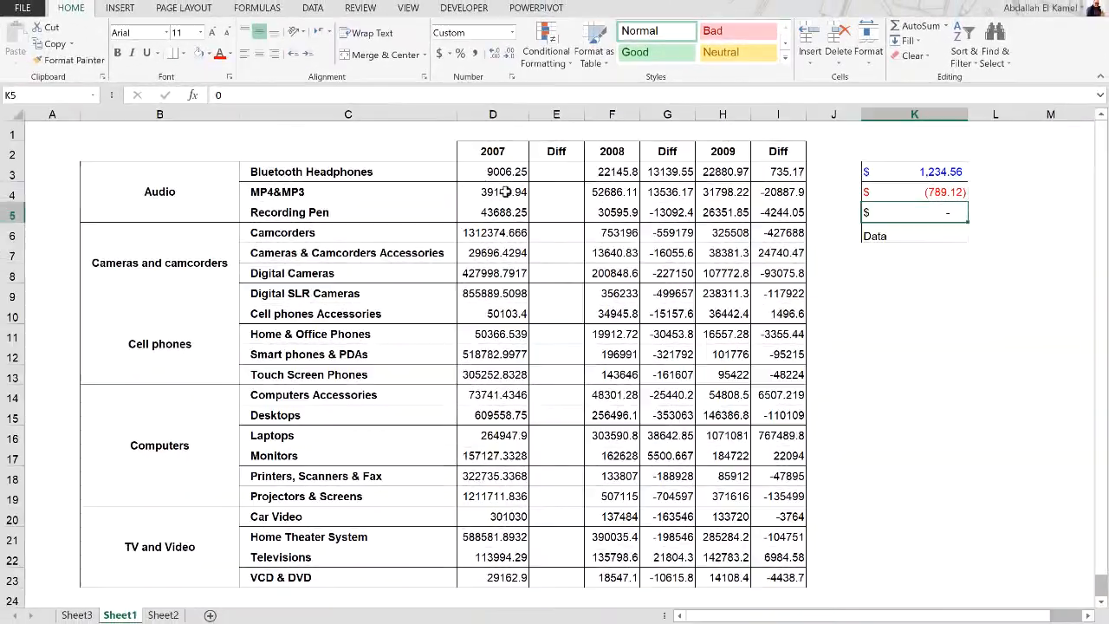
Select the sales data in D3:I23 and choose the Custom number format category for it
{"action": "left_click", "coordinate": [487, 172]}
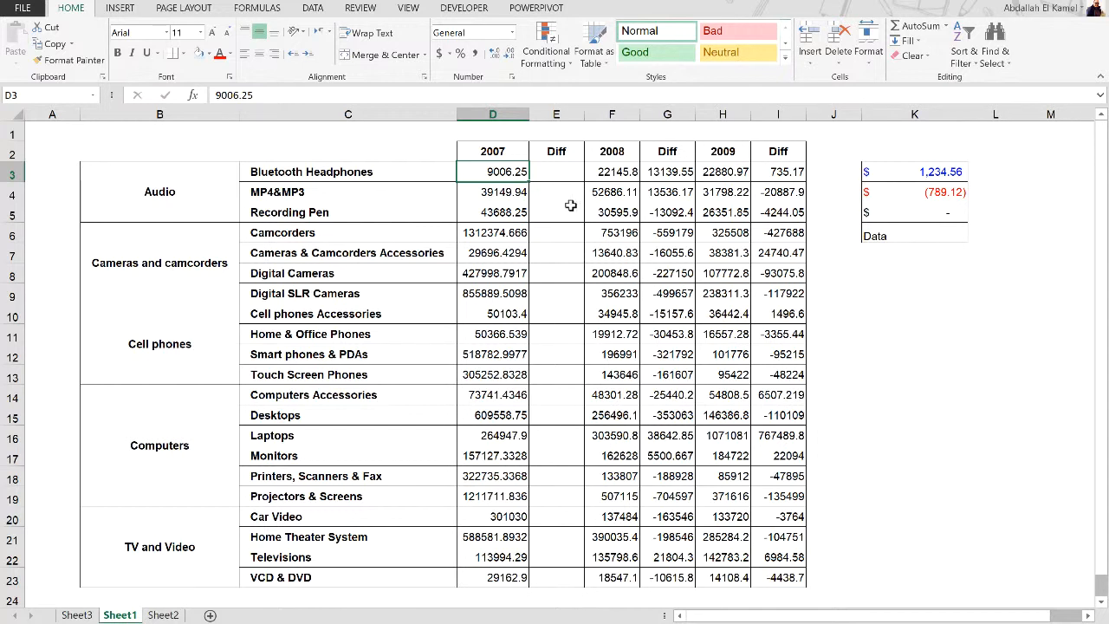
{"action": "left_click_drag", "start_coordinate": [483, 171], "coordinate": [761, 581]}
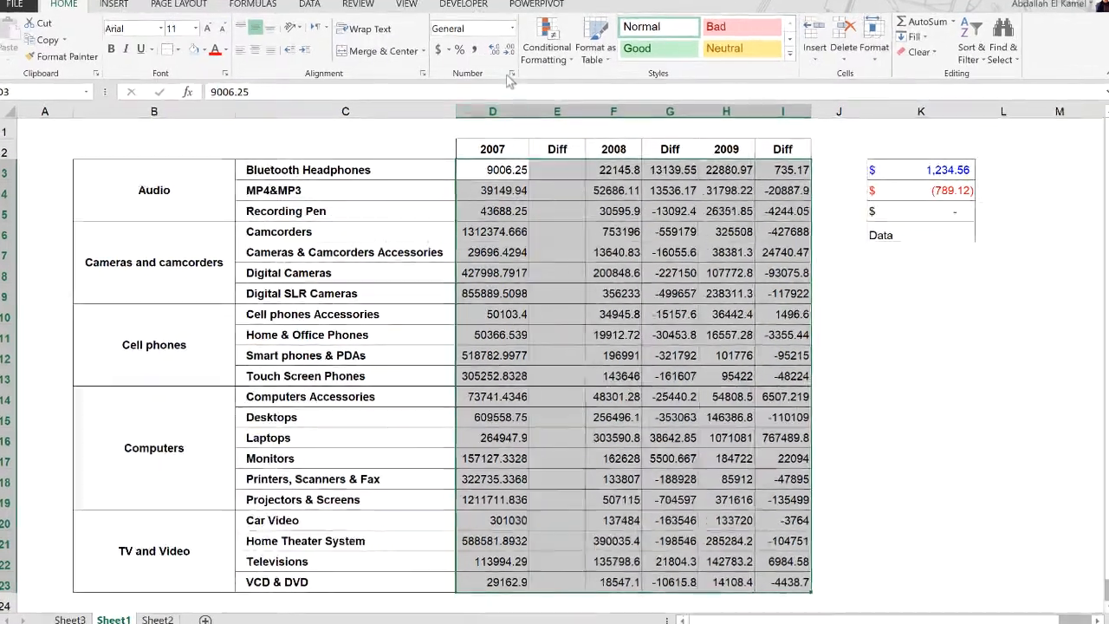
{"action": "key", "text": "ctrl+1"}
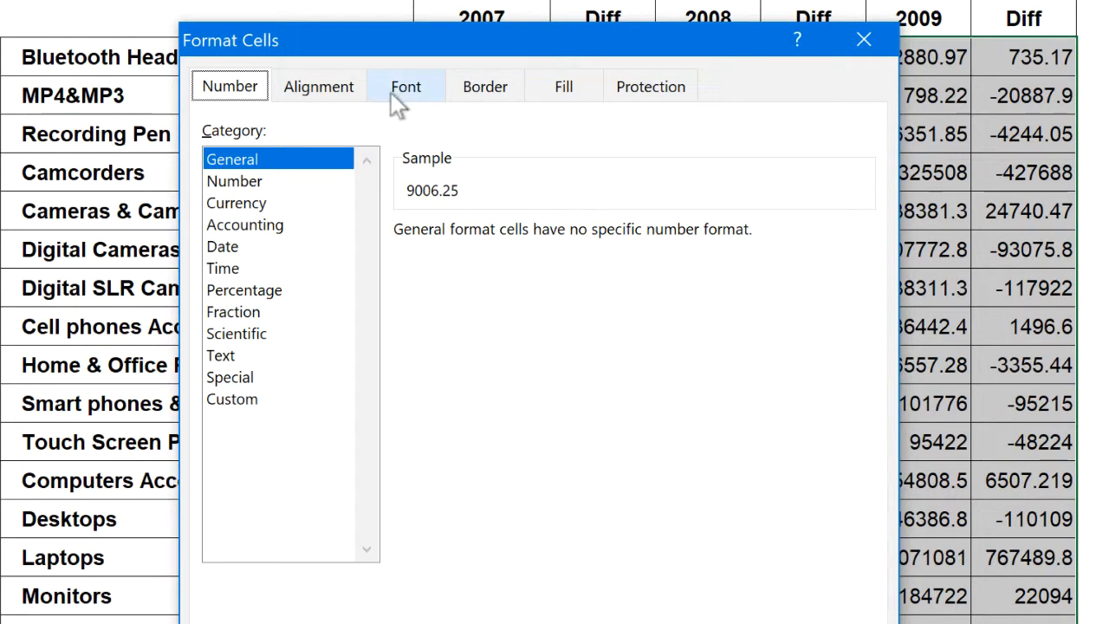
{"action": "left_click_drag", "start_coordinate": [388, 48], "coordinate": [500, 129]}
{"action": "left_click", "coordinate": [348, 482]}
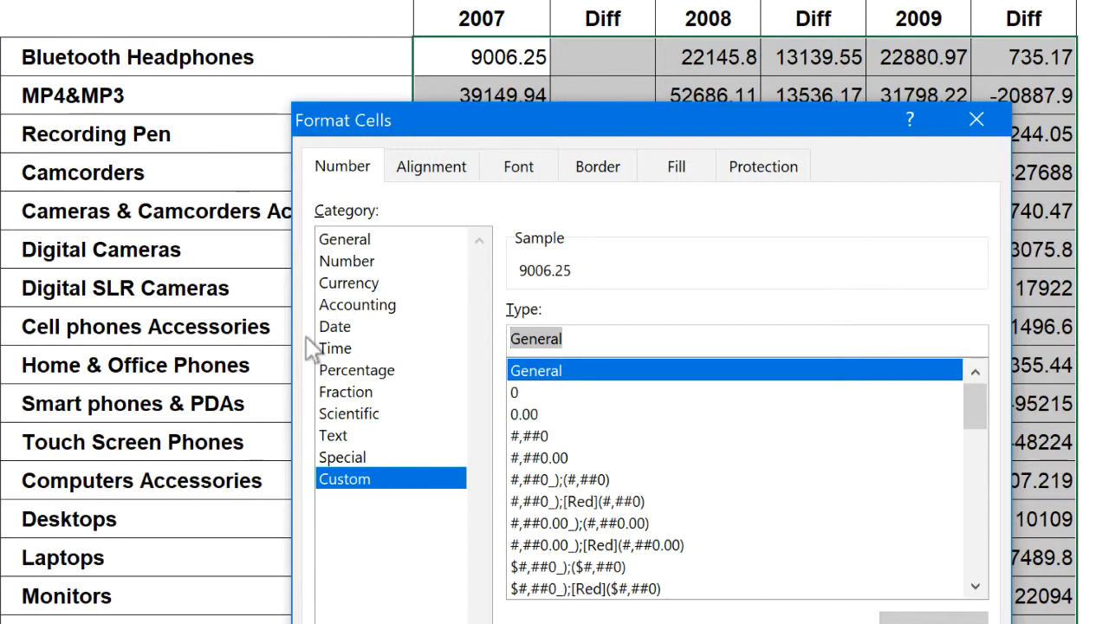
Enter [GREEN]#,##0, as the positive section of the custom format code, without decimals
{"action": "type", "text": "["}
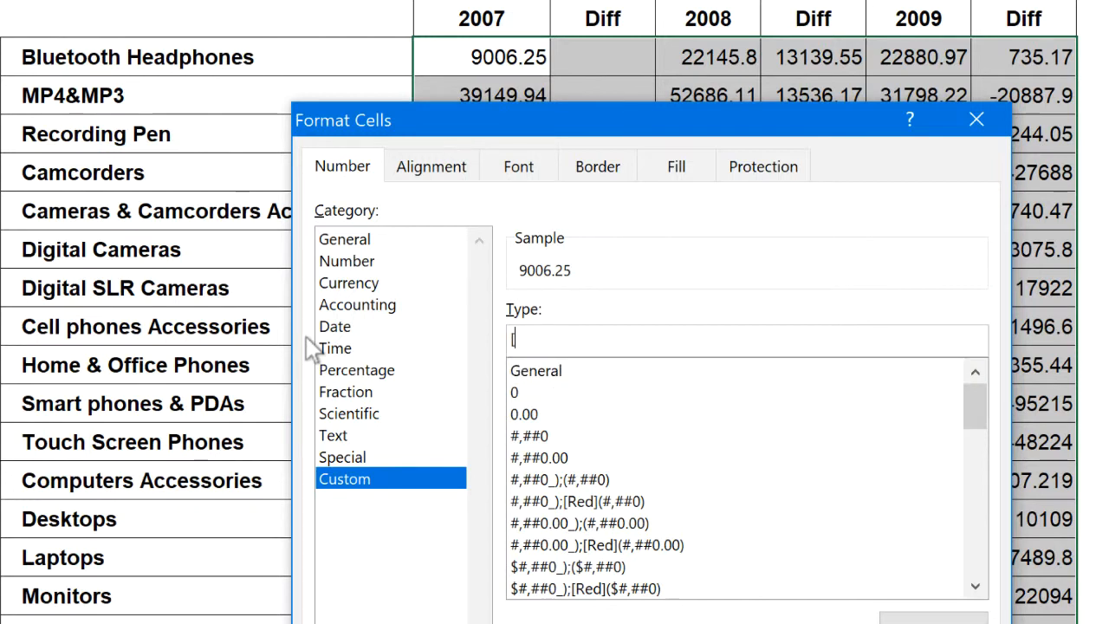
{"action": "type", "text": "GREEN"}
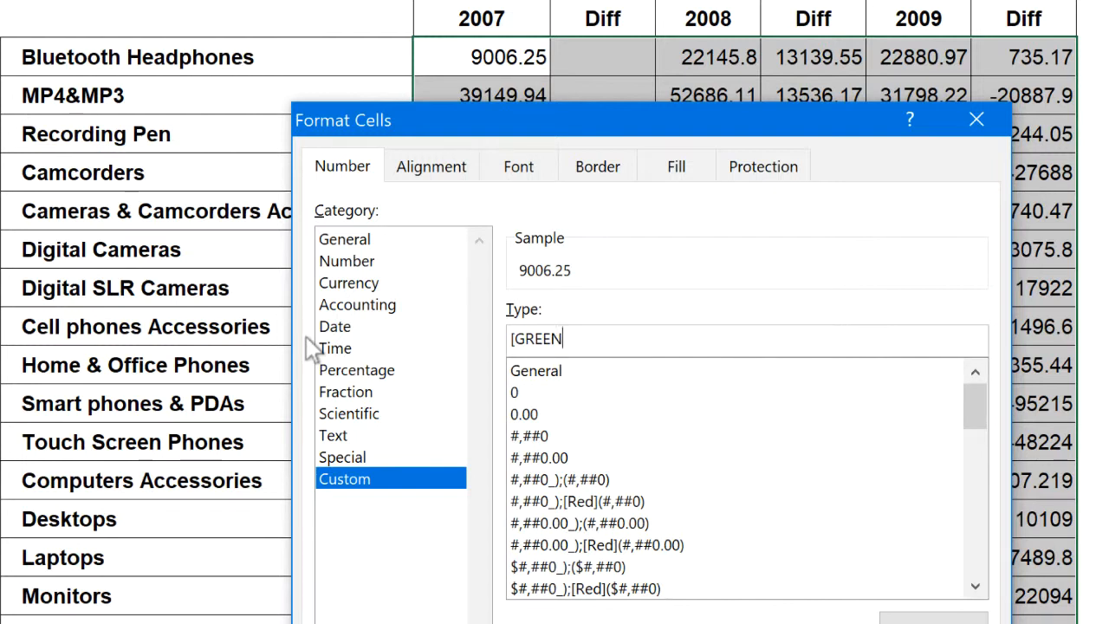
{"action": "type", "text": "]#,#"}
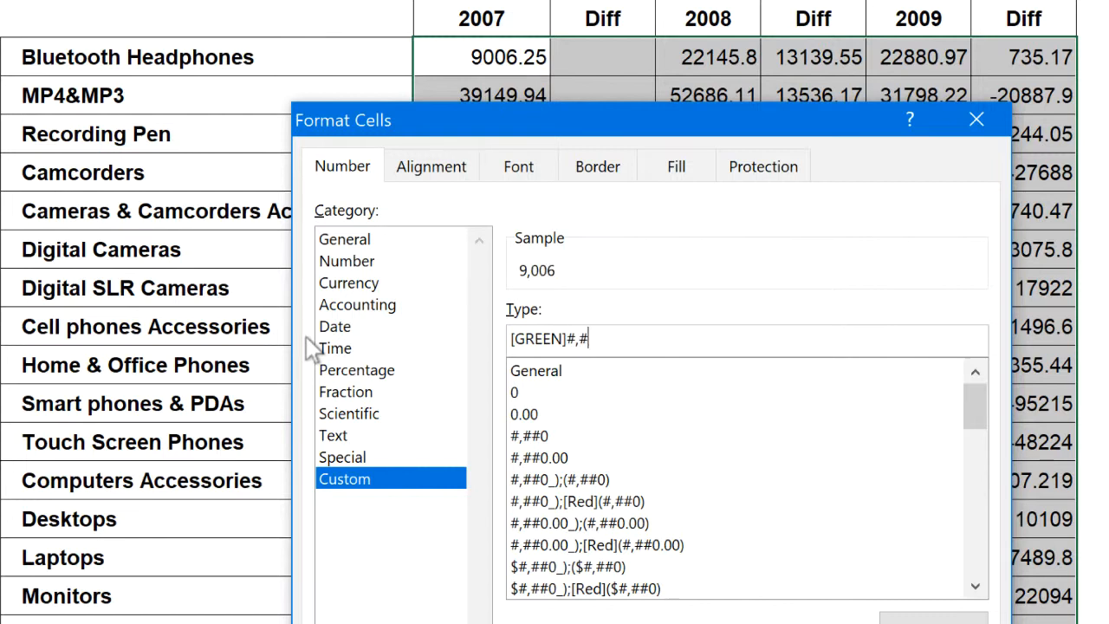
{"action": "type", "text": "#0"}
{"action": "type", "text": ".00"}
{"action": "key", "text": "BackSpace"}
{"action": "key", "text": "BackSpace"}
{"action": "key", "text": "BackSpace"}
{"action": "type", "text": ","}
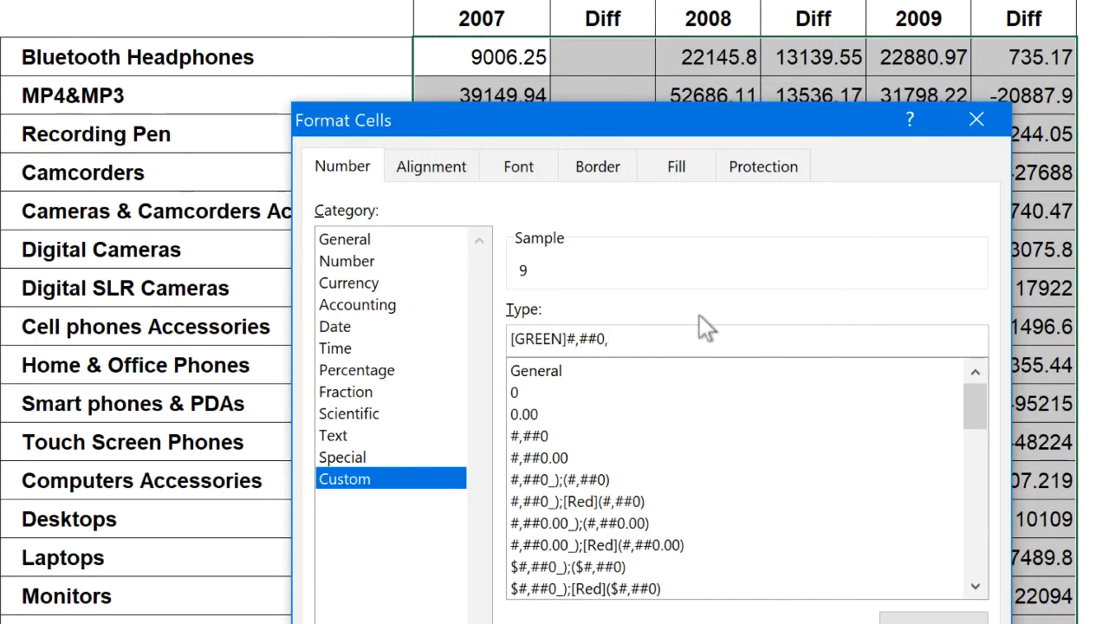
{"action": "type", "text": "["}
{"action": "type", "text": "RE"}
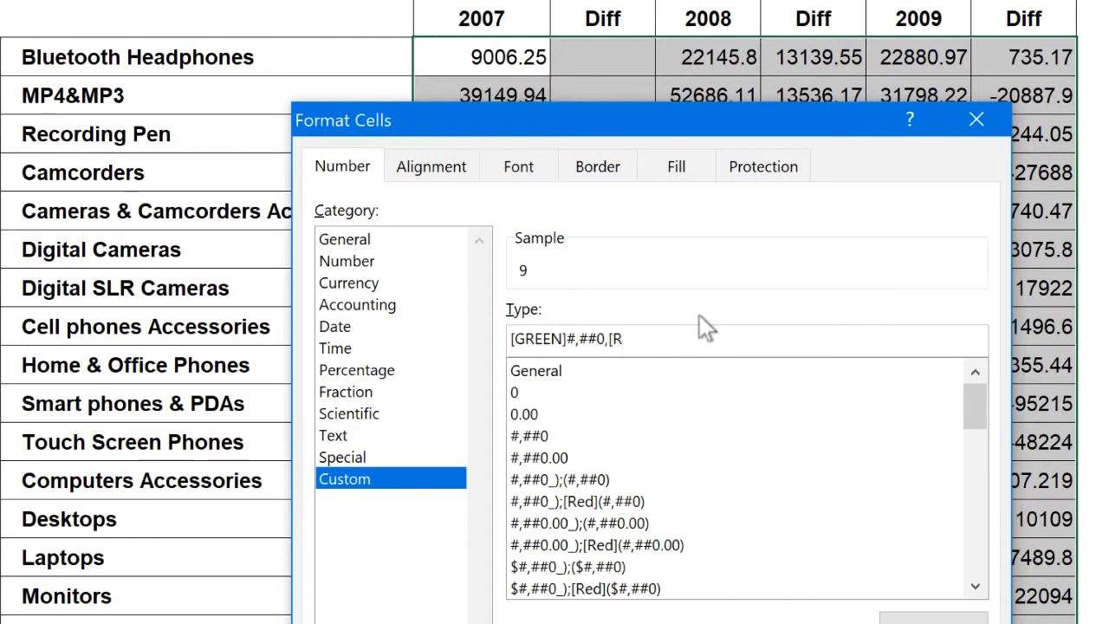
{"action": "type", "text": "D](#,"}
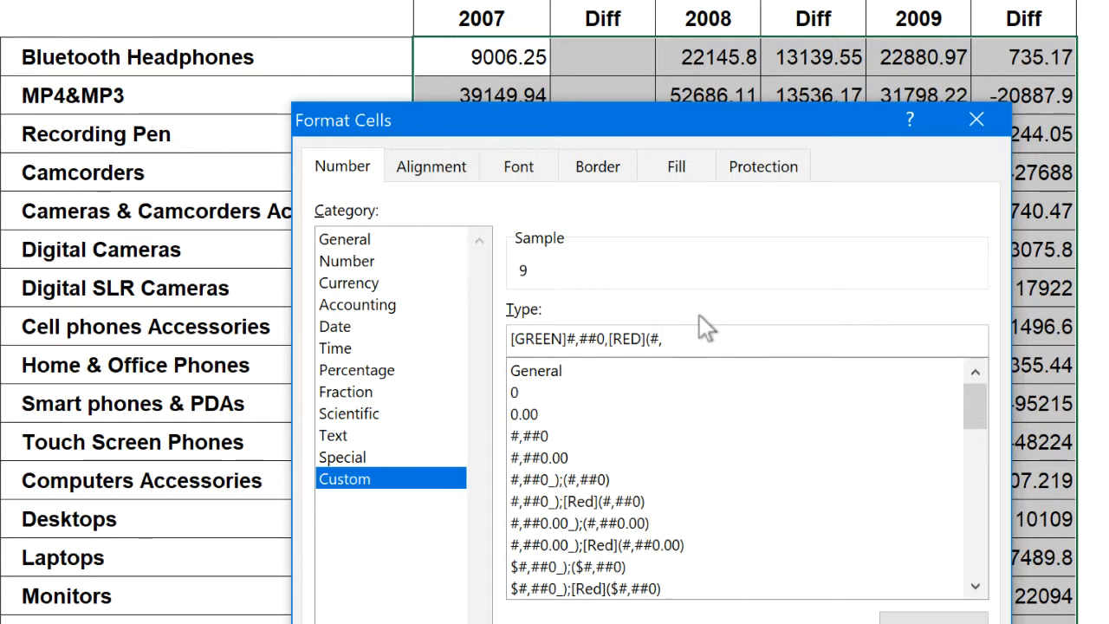
{"action": "type", "text": "#"}
Append [RED](#,##0),"-" to the format code for the negative and zero values
{"action": "type", "text": ","}
{"action": "type", "text": "\")"}
{"action": "type", "text": "-\""}
Replace the comma before [RED] with a semicolon, insert _) in front of it, and apply the code to D3:I23
{"action": "left_click", "coordinate": [605, 338]}
{"action": "key", "text": "BackSpace"}
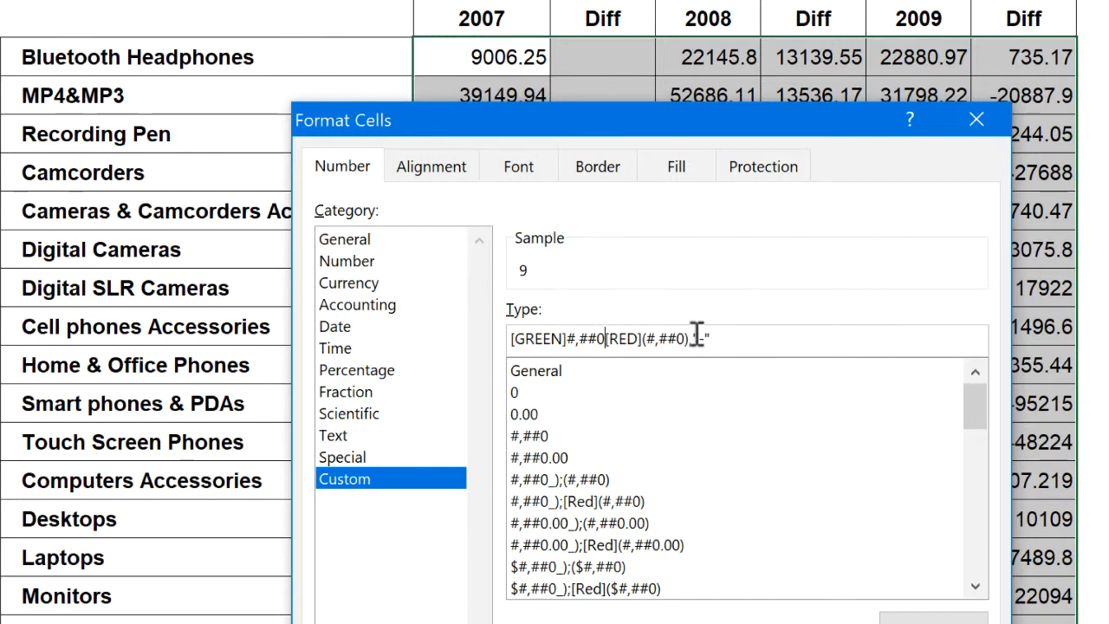
{"action": "type", "text": ";"}
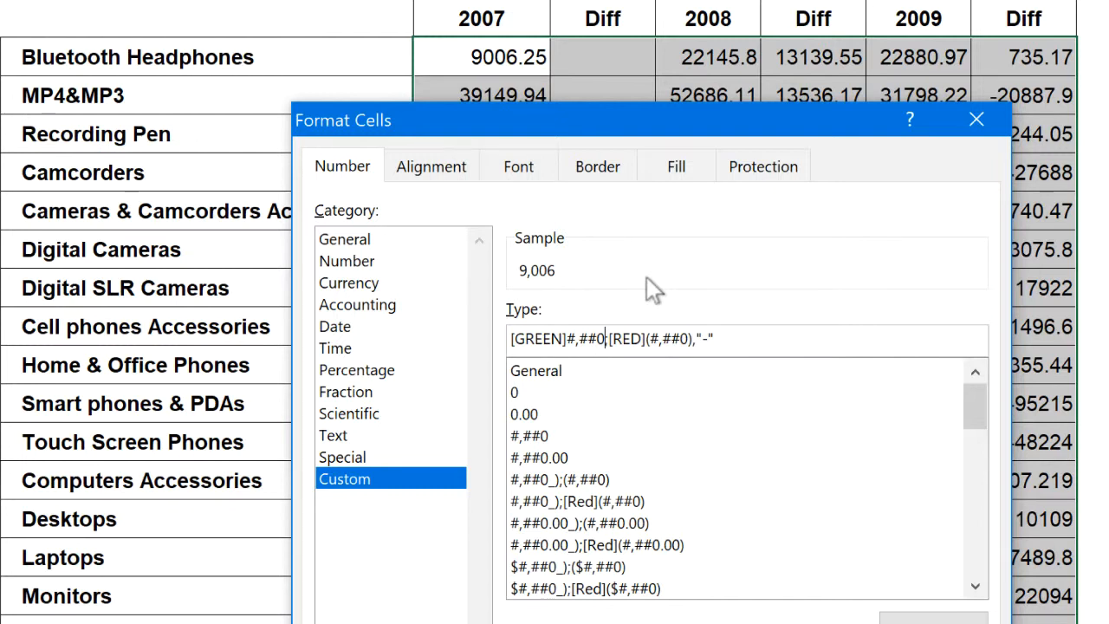
{"action": "type", "text": "_)"}
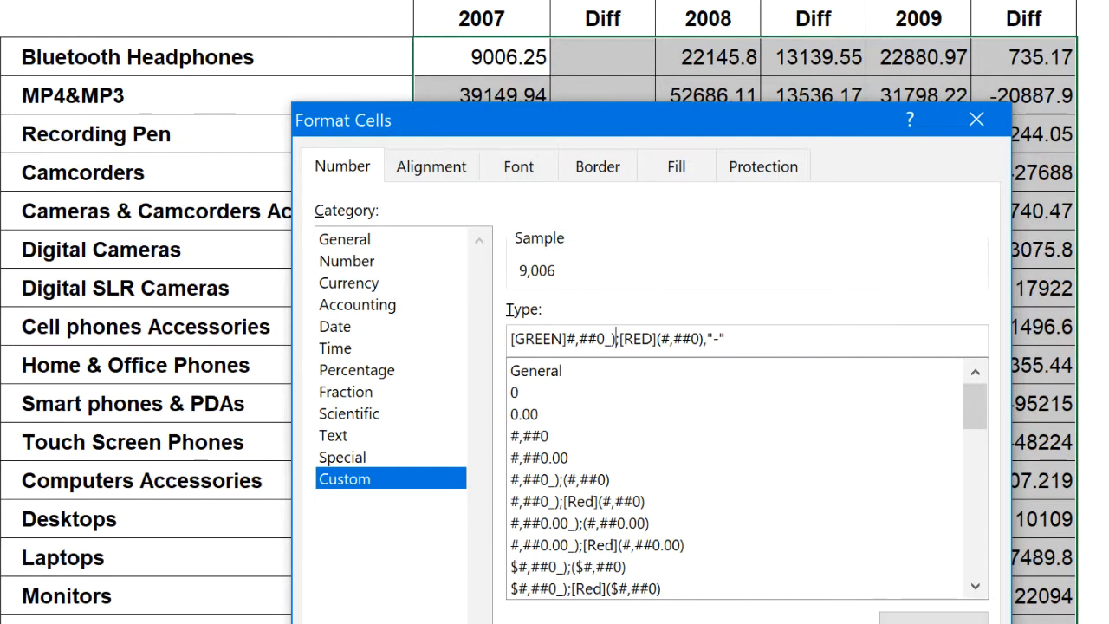
{"action": "key", "text": "Return"}
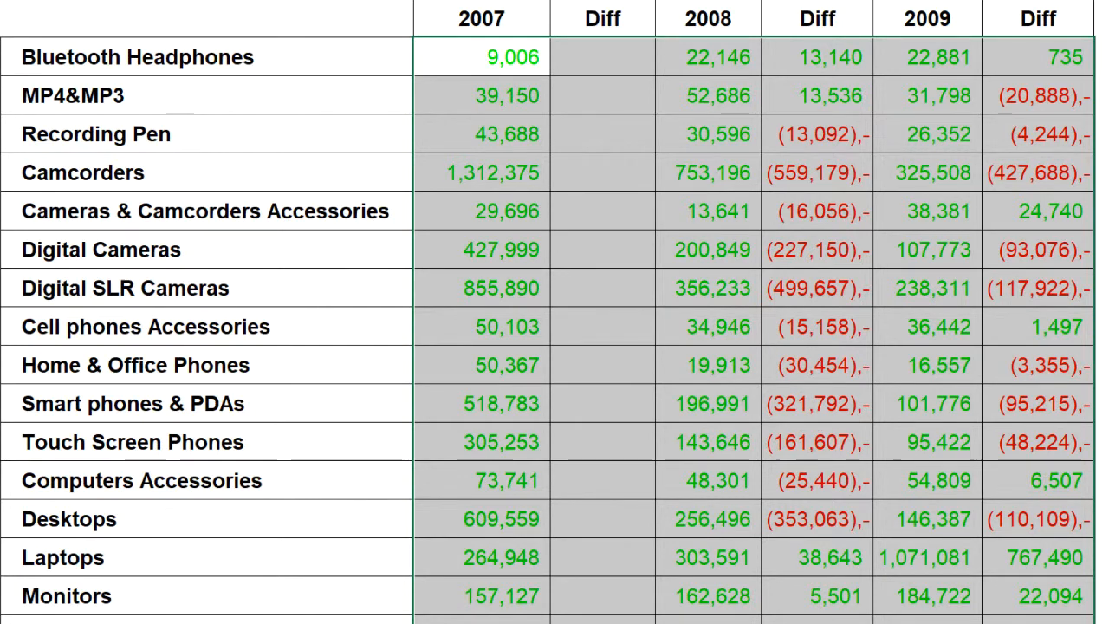
Change the positive section's color from Green to BLUE in the custom format code for D3:I23 and apply it
{"action": "left_click", "coordinate": [1104, 365]}
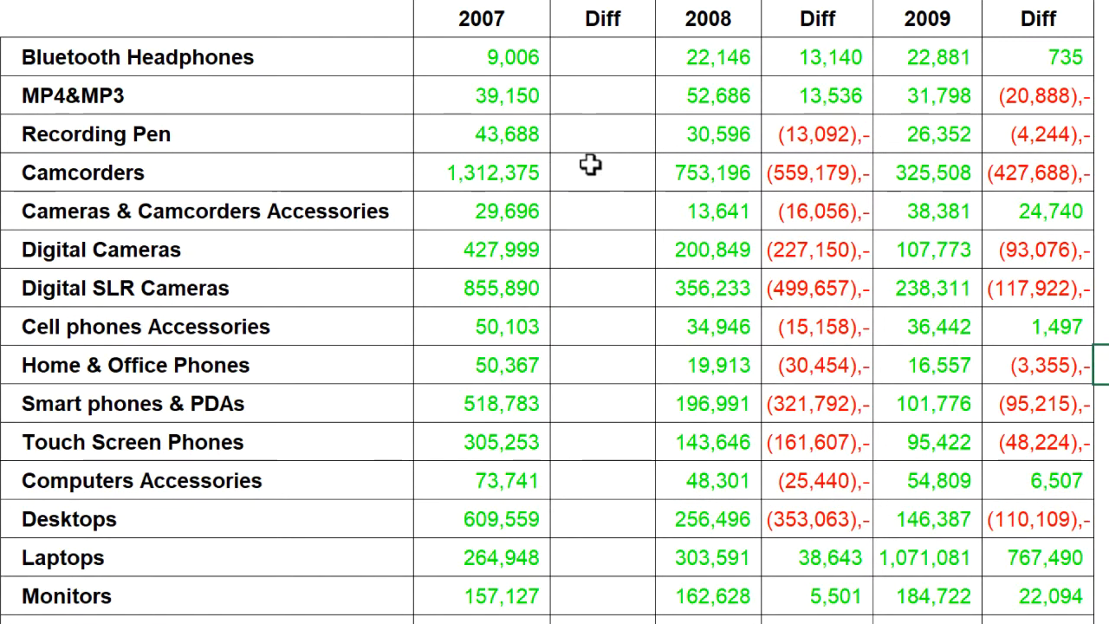
{"action": "left_click", "coordinate": [509, 62]}
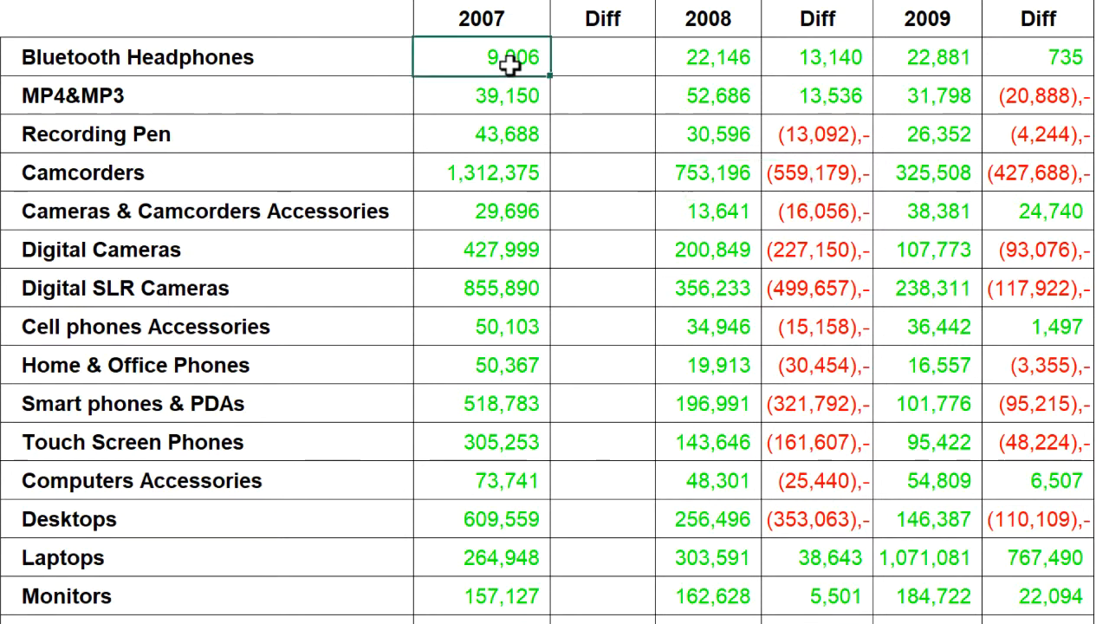
{"action": "left_click_drag", "start_coordinate": [510, 62], "coordinate": [1040, 610]}
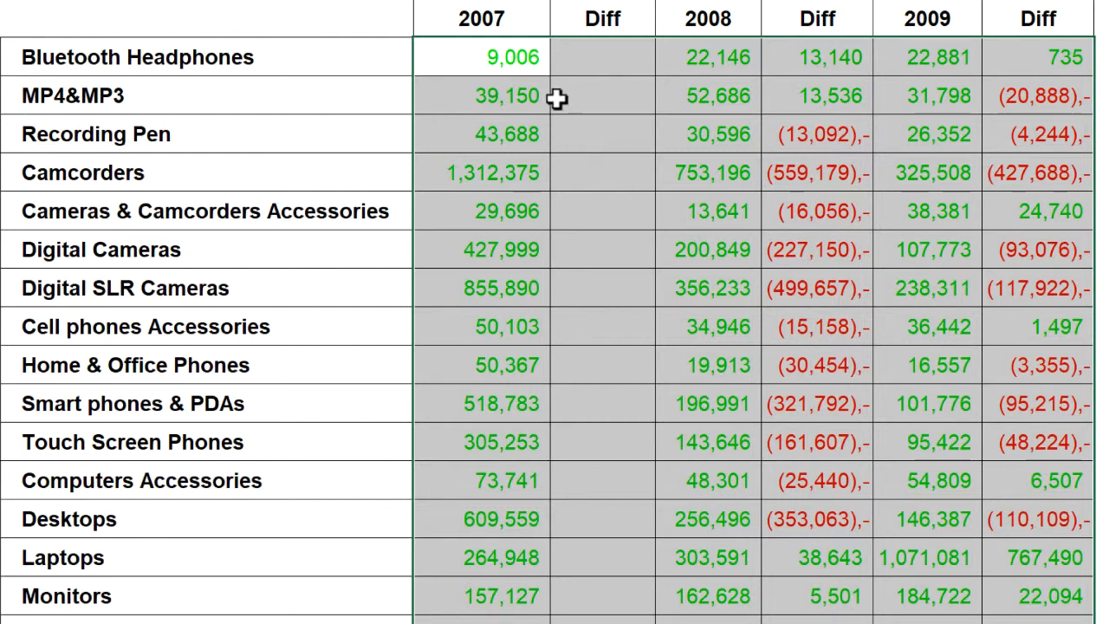
{"action": "key", "text": "ctrl+1"}
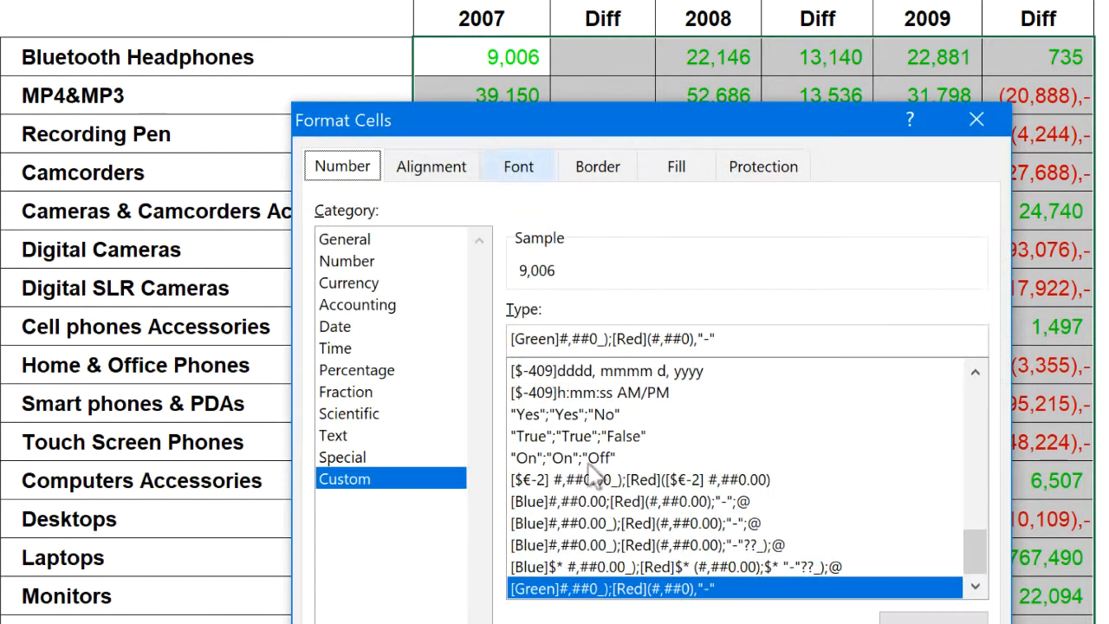
{"action": "left_click", "coordinate": [557, 339]}
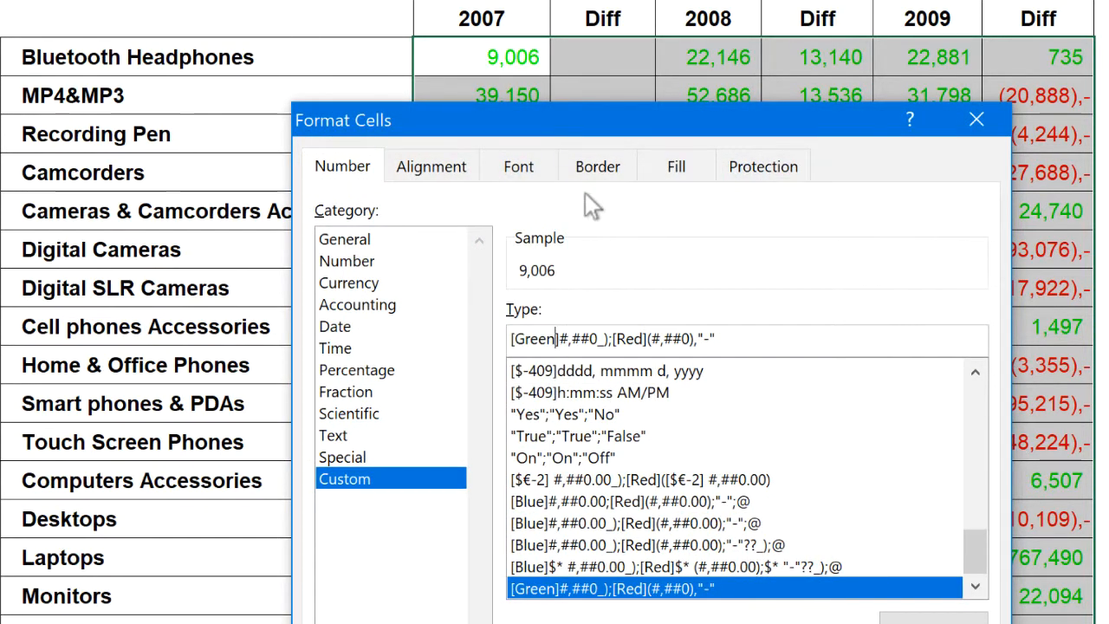
{"action": "key", "text": "BackSpace"}
{"action": "key", "text": "BackSpace"}
{"action": "key", "text": "BackSpace"}
{"action": "key", "text": "BackSpace"}
{"action": "key", "text": "BackSpace"}
{"action": "key", "text": "BackSpace"}
{"action": "type", "text": "BLU"}
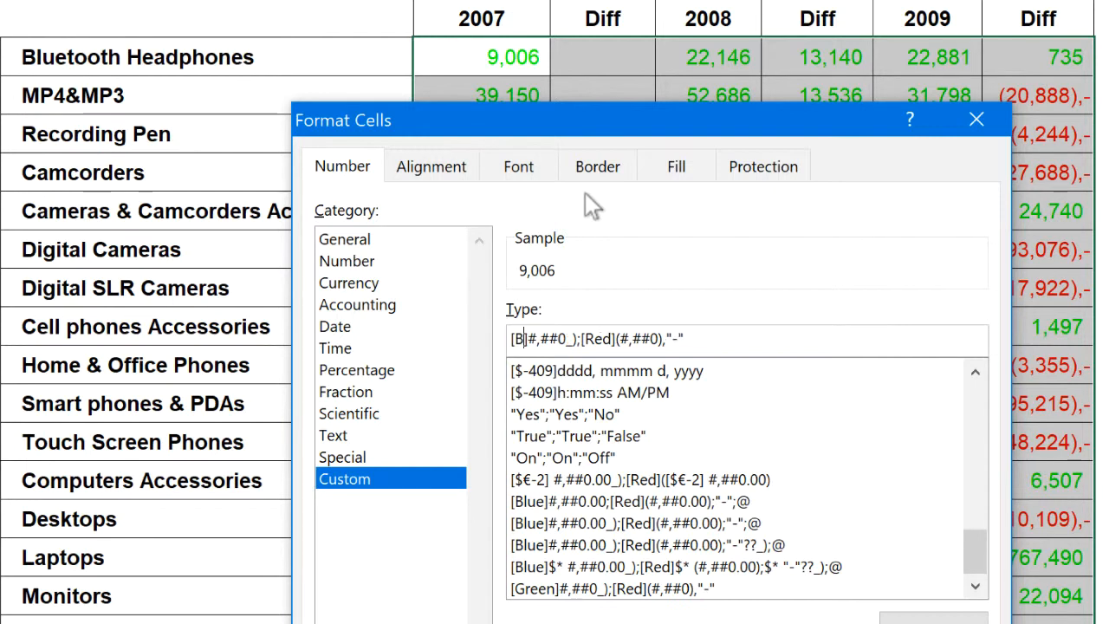
{"action": "type", "text": "E]"}
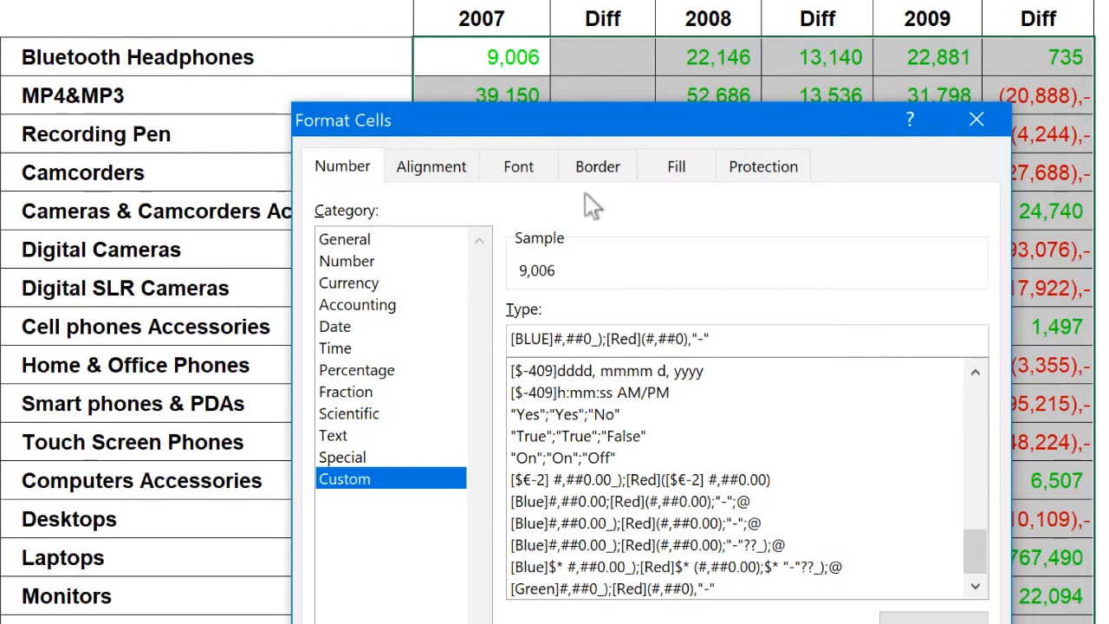
{"action": "key", "text": "Return"}
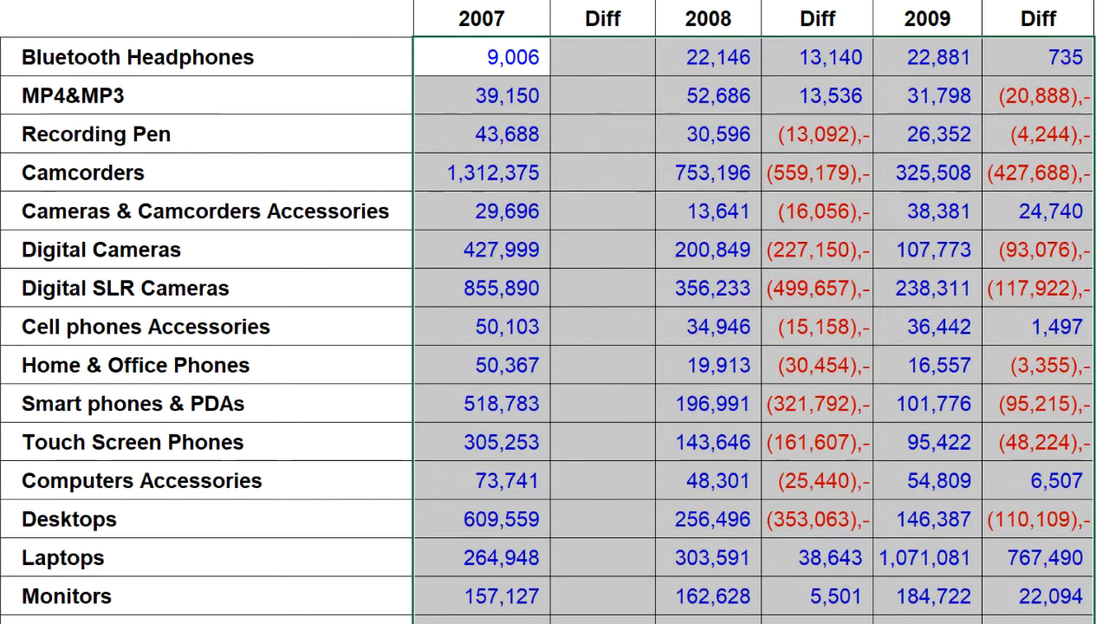
Change the number pattern to #,##0.0, in both the positive and negative sections for D3:I23, and apply the code
{"action": "key", "text": "ctrl+1"}
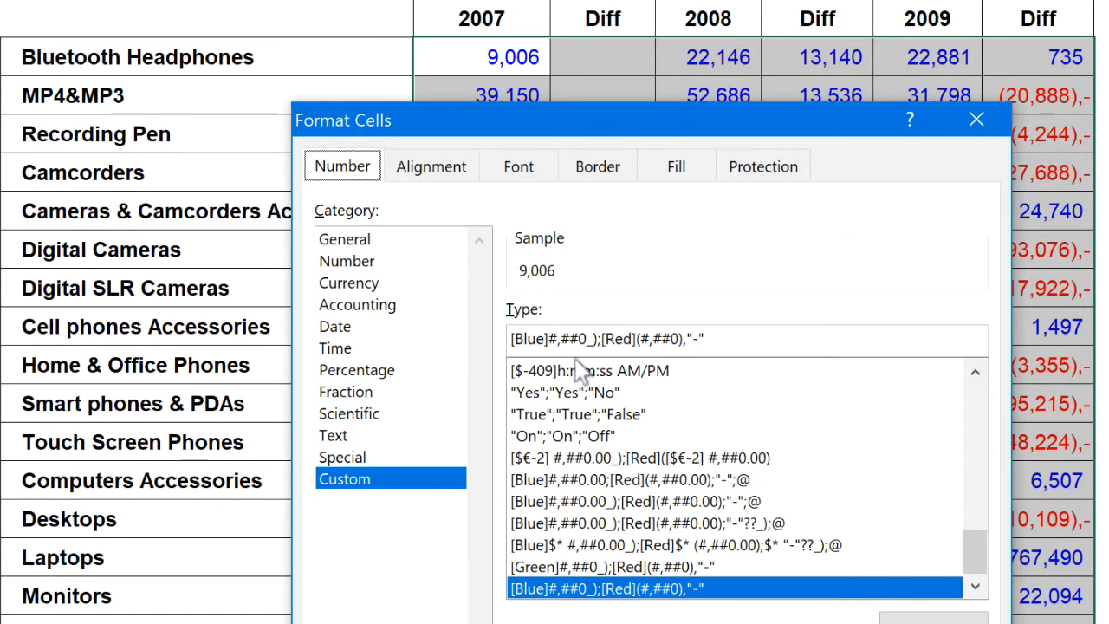
{"action": "left_click", "coordinate": [598, 339]}
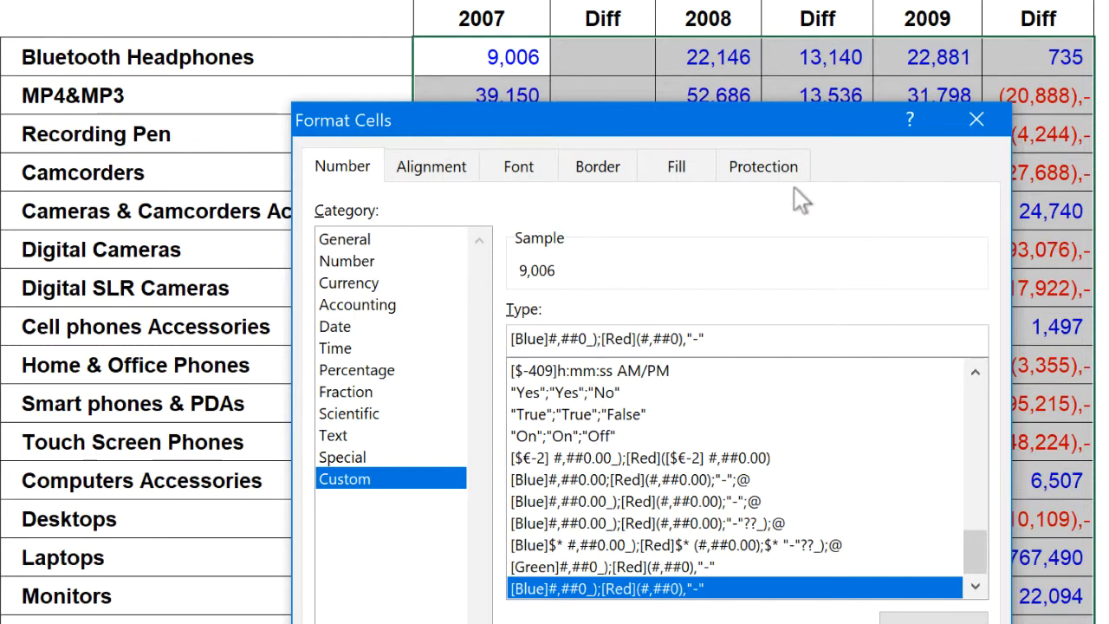
{"action": "left_click", "coordinate": [586, 338]}
{"action": "type", "text": ","}
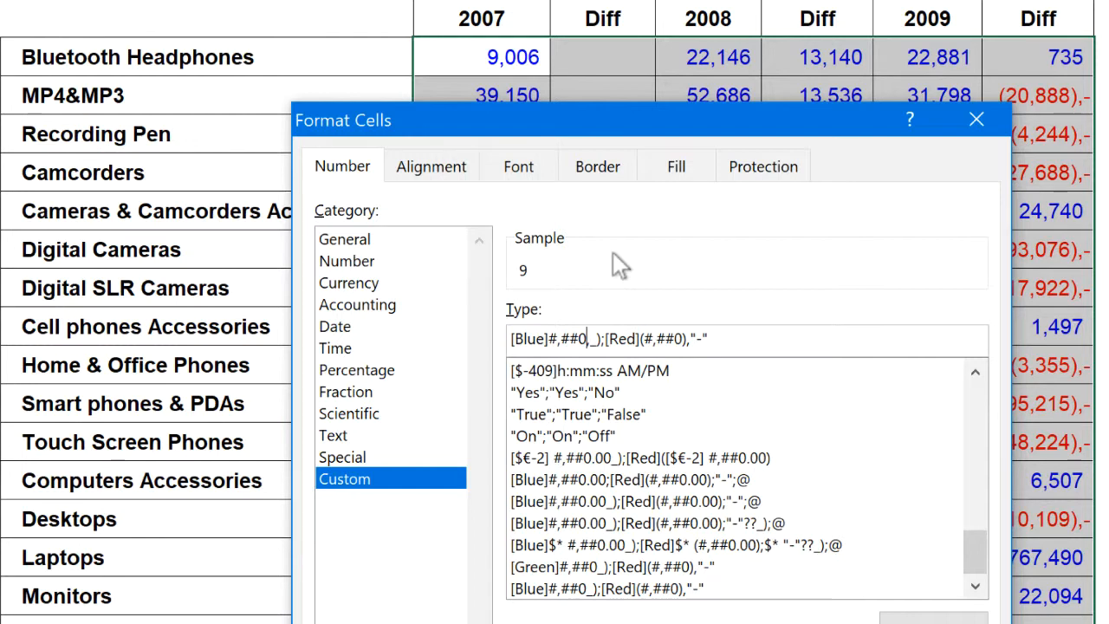
{"action": "type", "text": ".0"}
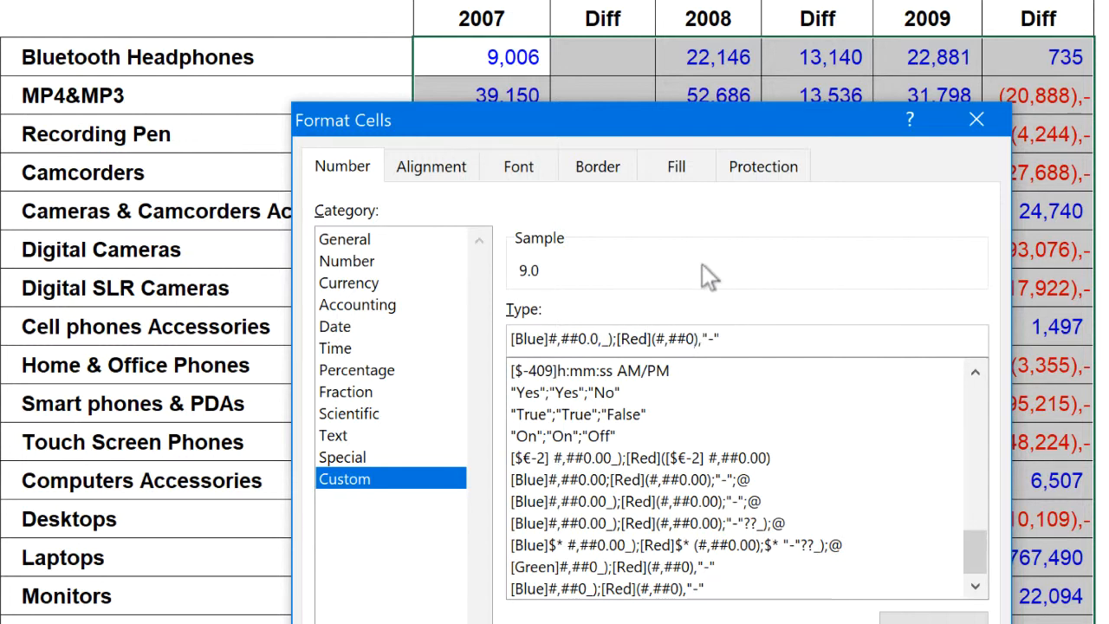
{"action": "type", "text": ".0"}
{"action": "type", "text": ")"}
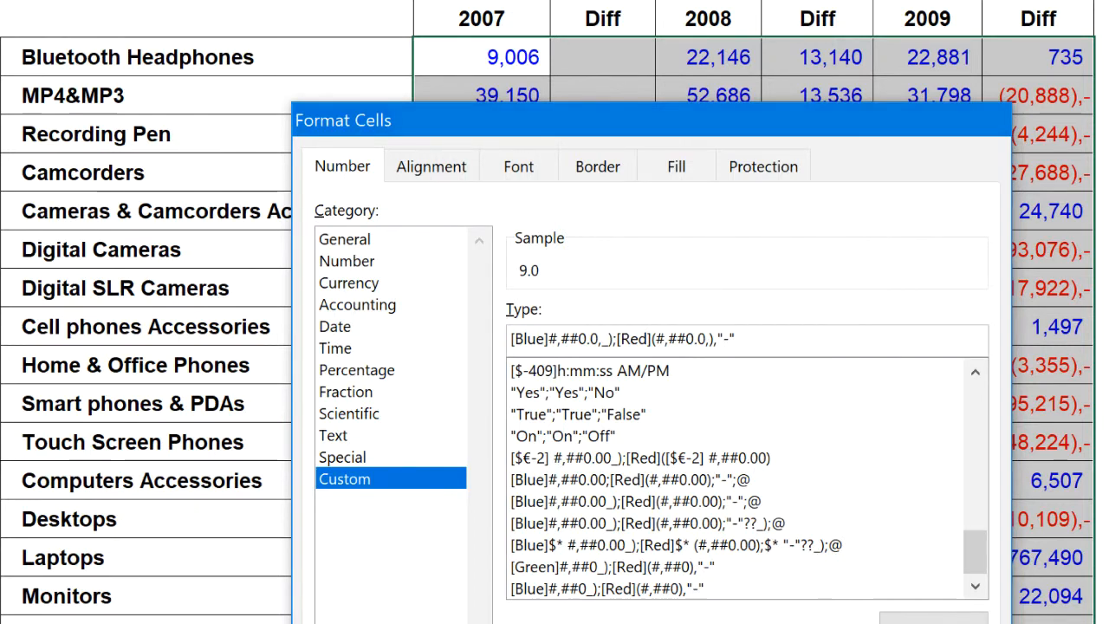
{"action": "key", "text": "Return"}
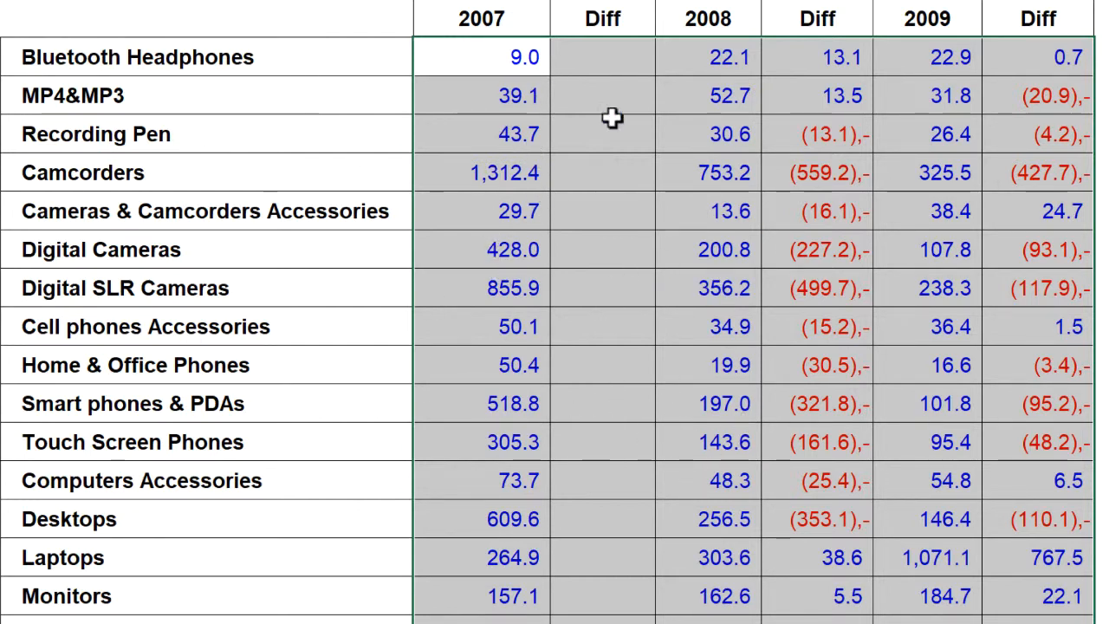
Insert the quoted suffix " k", with a leading space, before _) in the positive section of the custom format code for D3:I23
{"action": "key", "text": "ctrl+1"}
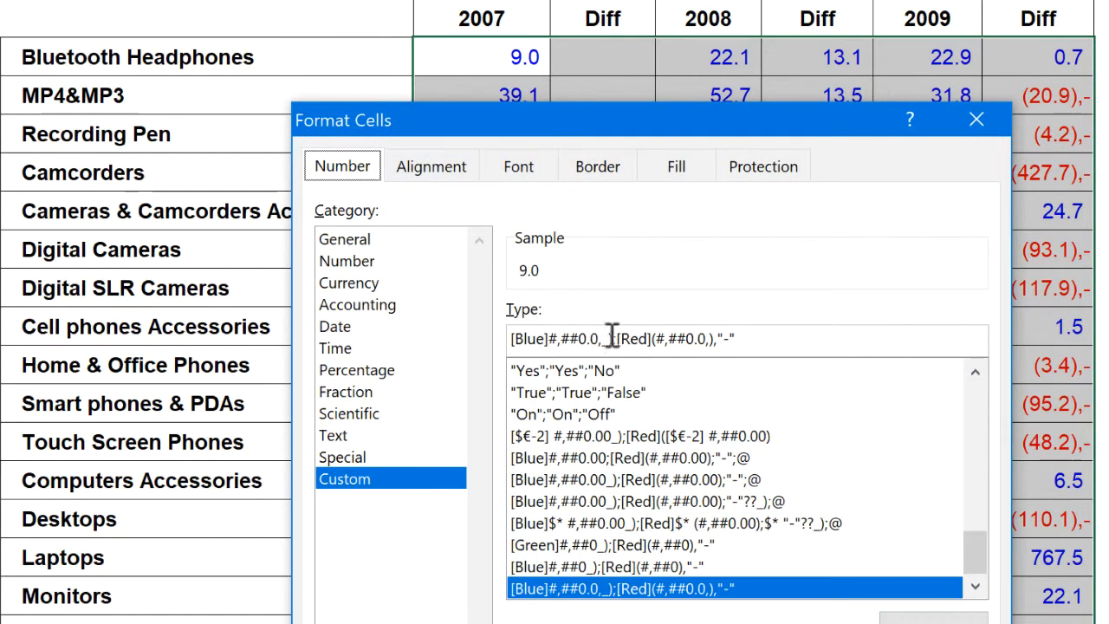
{"action": "left_click", "coordinate": [604, 340]}
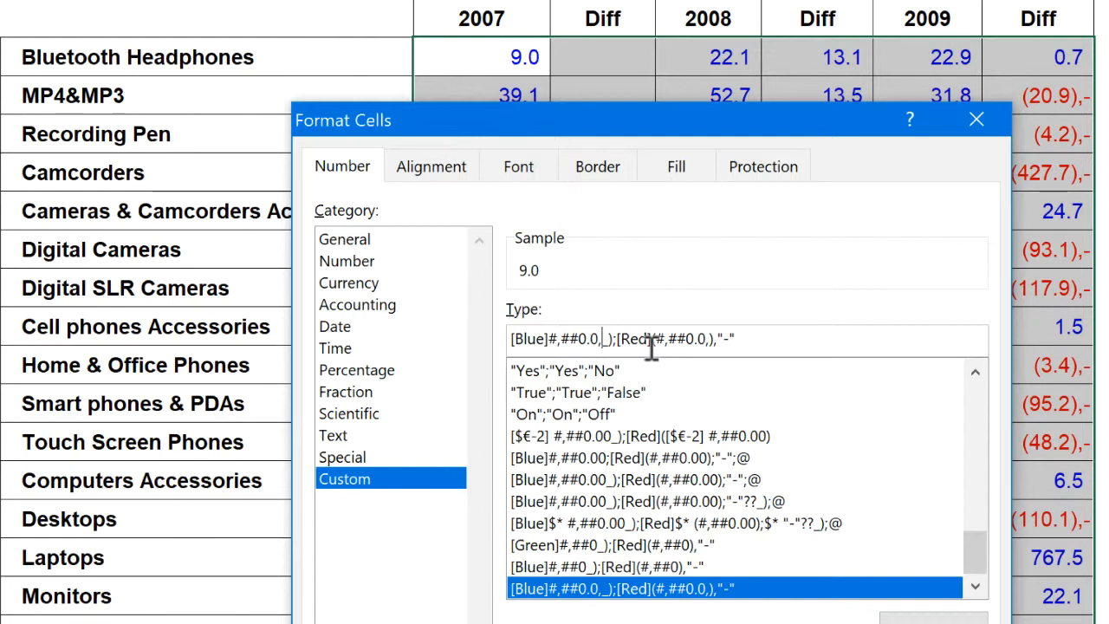
{"action": "type", "text": "\""}
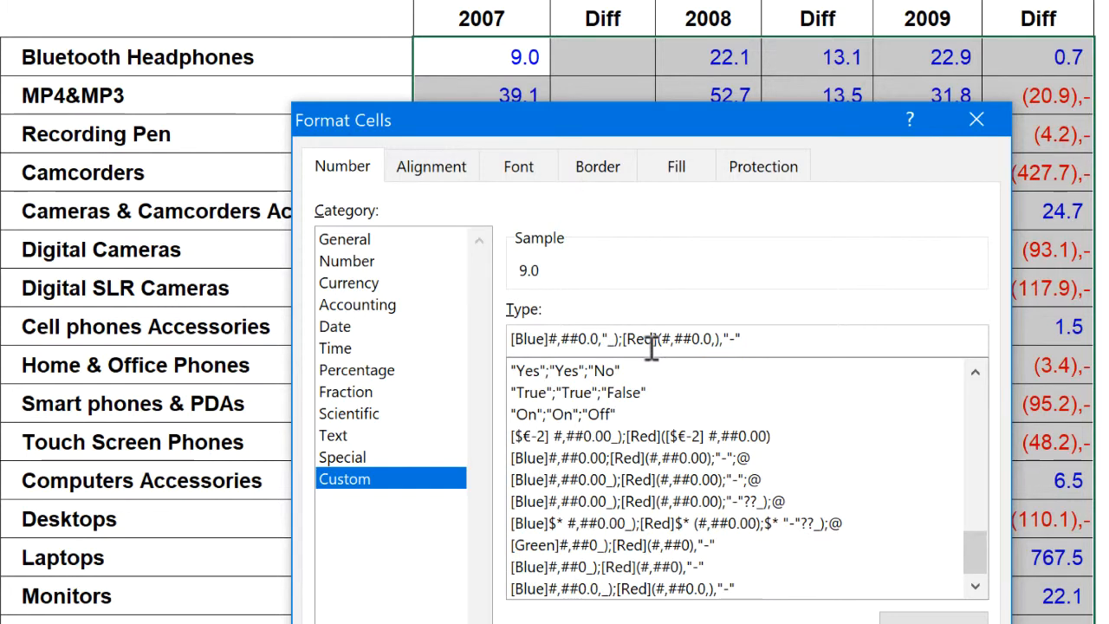
{"action": "type", "text": "k"}
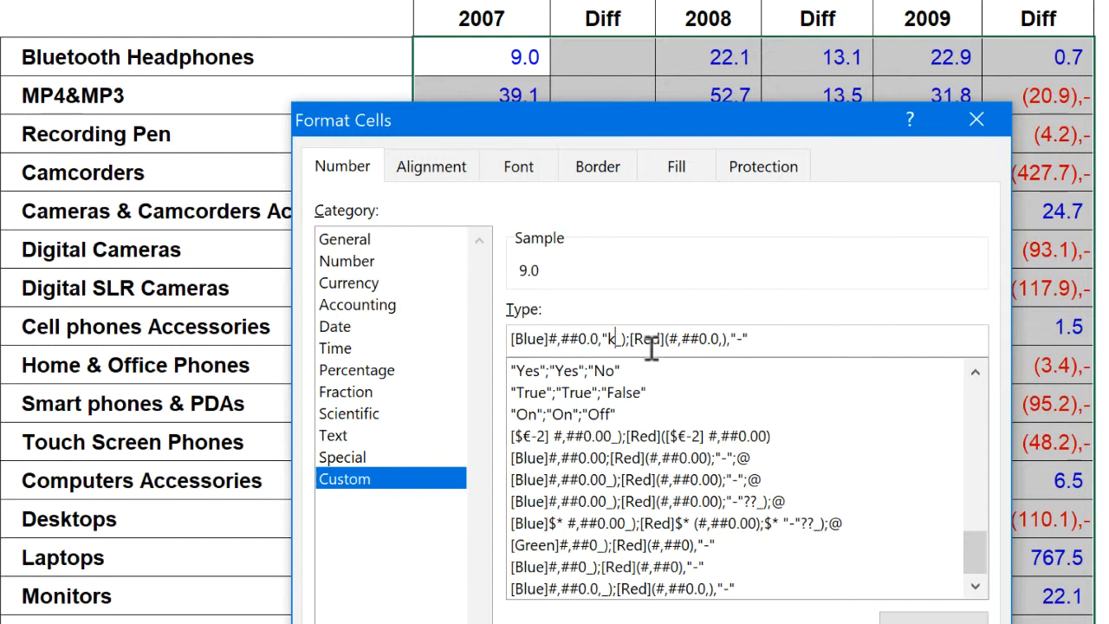
{"action": "type", "text": "\""}
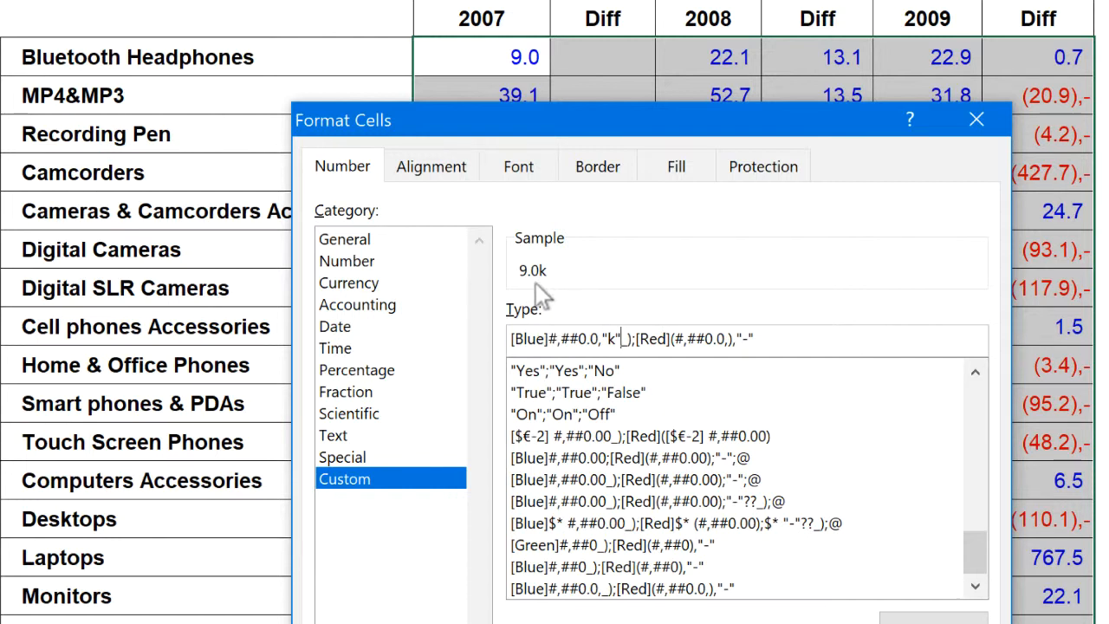
{"action": "left_click", "coordinate": [609, 338]}
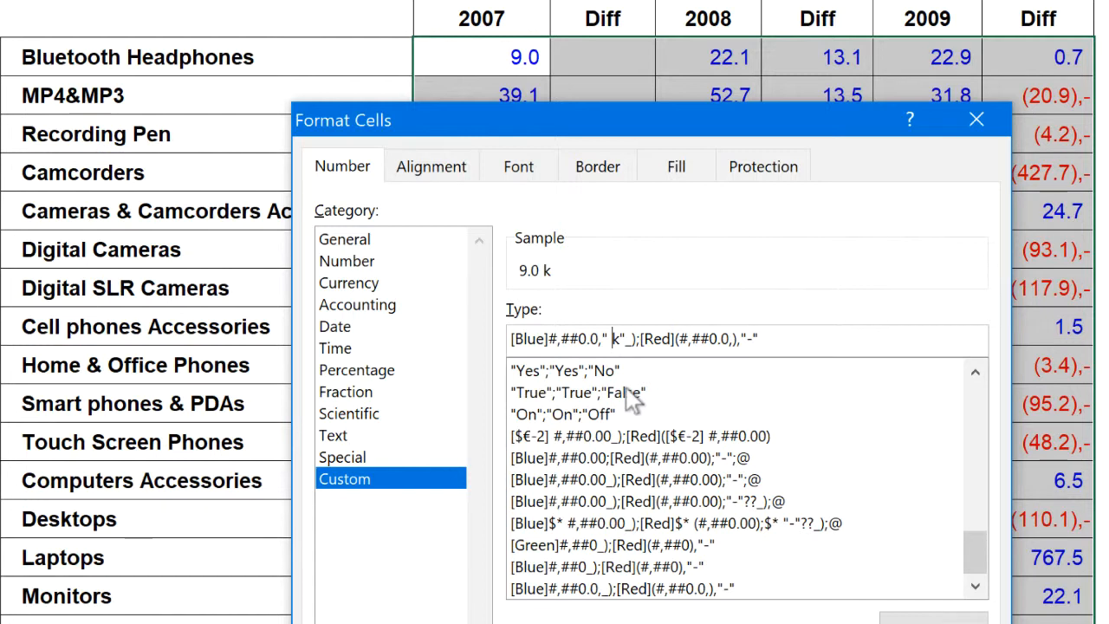
{"action": "key", "text": "BackSpace"}
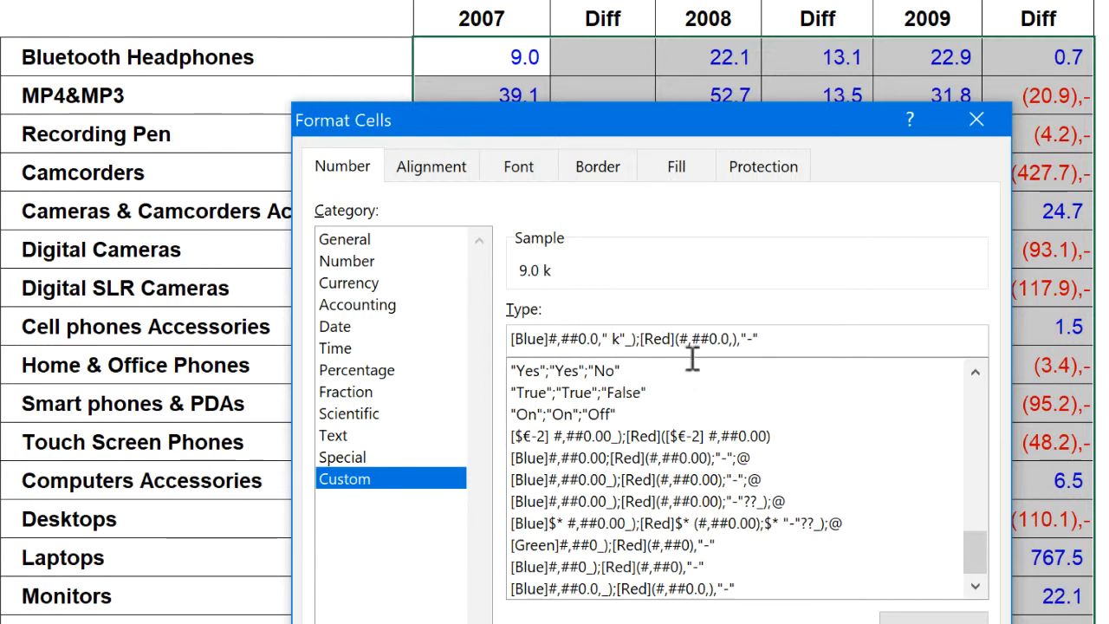
Add the quoted suffix " k" before the closing parenthesis of the negative section and apply the format code
{"action": "left_click", "coordinate": [733, 338]}
{"action": "type", "text": "\""}
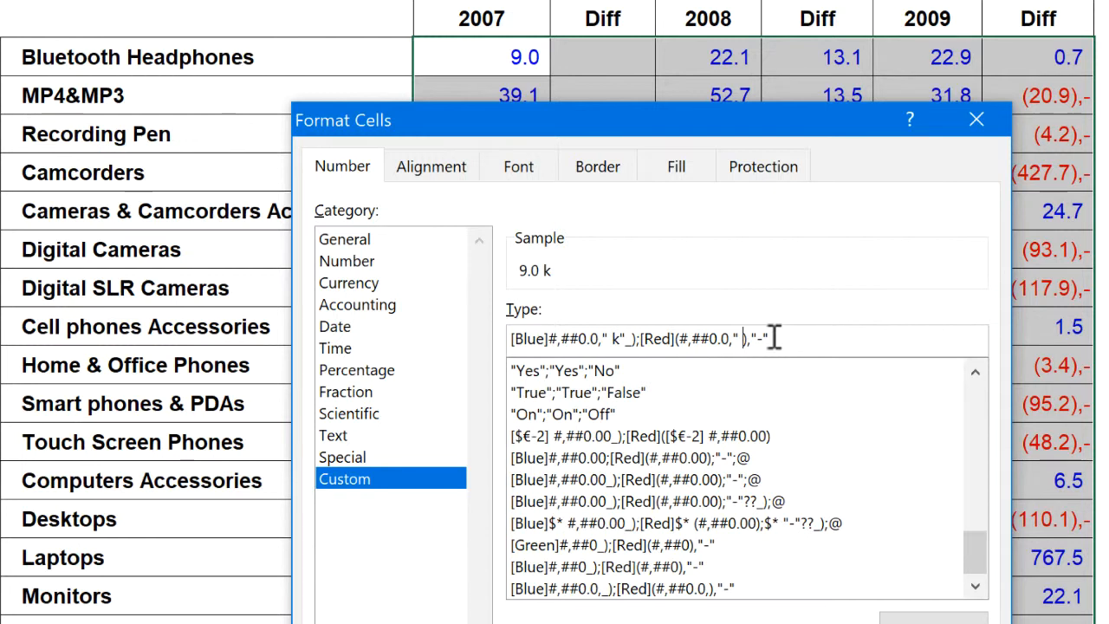
{"action": "type", "text": " k\""}
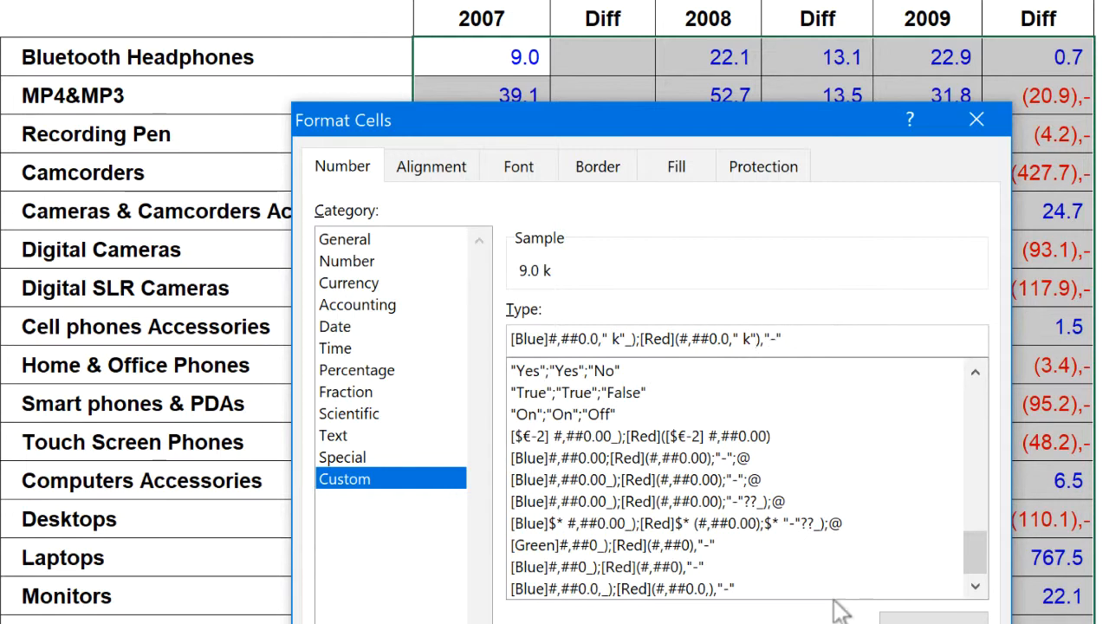
{"action": "left_click", "coordinate": [933, 619]}
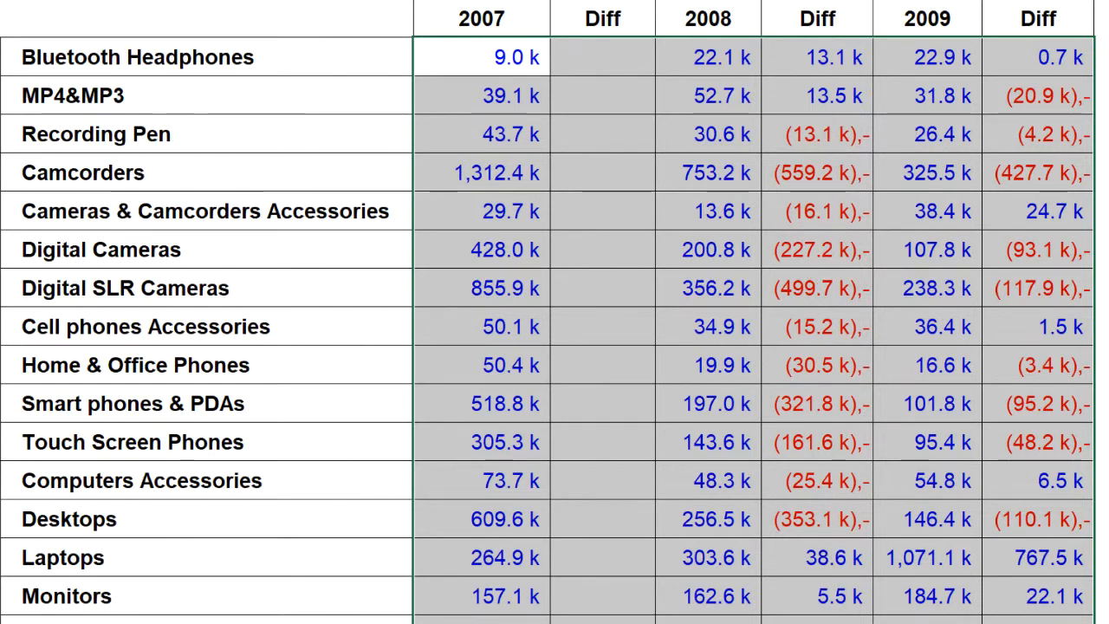
Replace the comma before "-" with a semicolon in the custom format code for D3:I23 and apply it
{"action": "key", "text": "ctrl+1"}
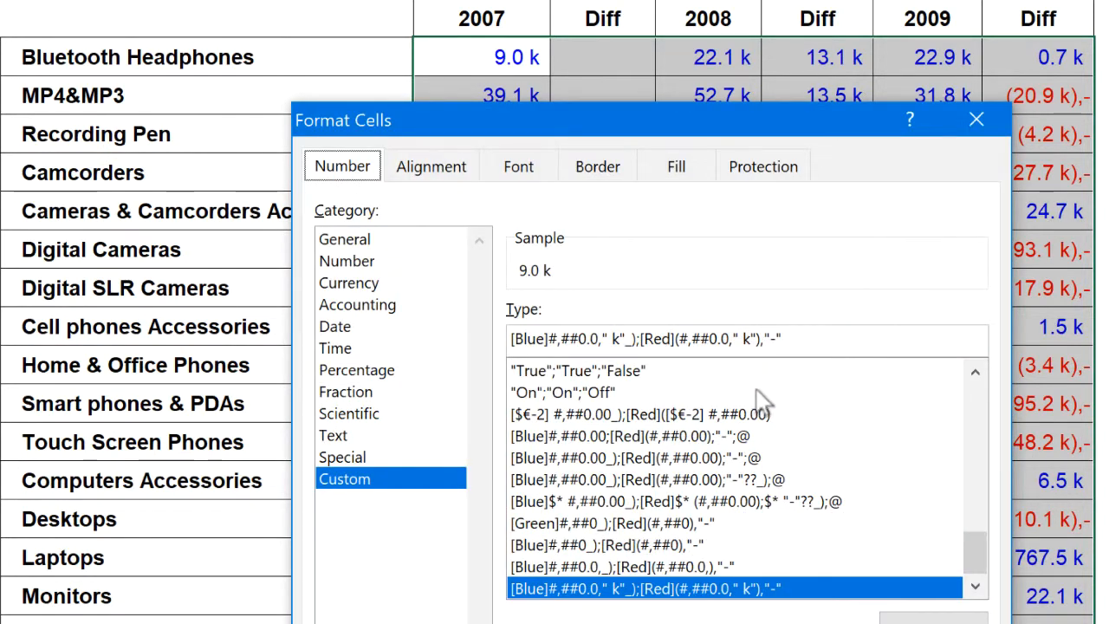
{"action": "left_click", "coordinate": [763, 338]}
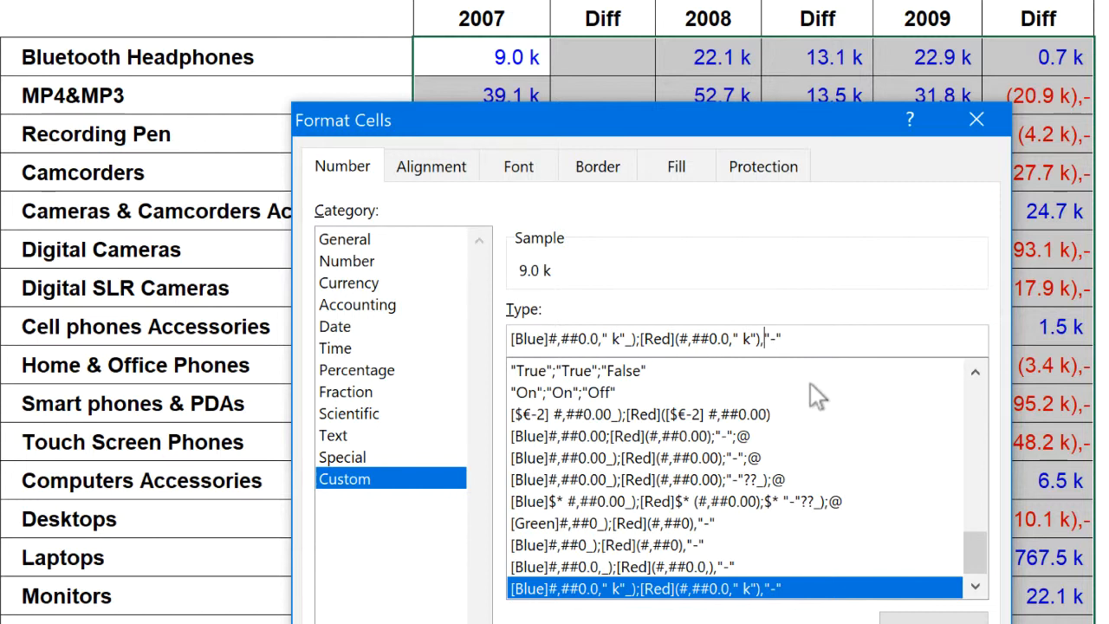
{"action": "key", "text": "BackSpace"}
{"action": "type", "text": ";"}
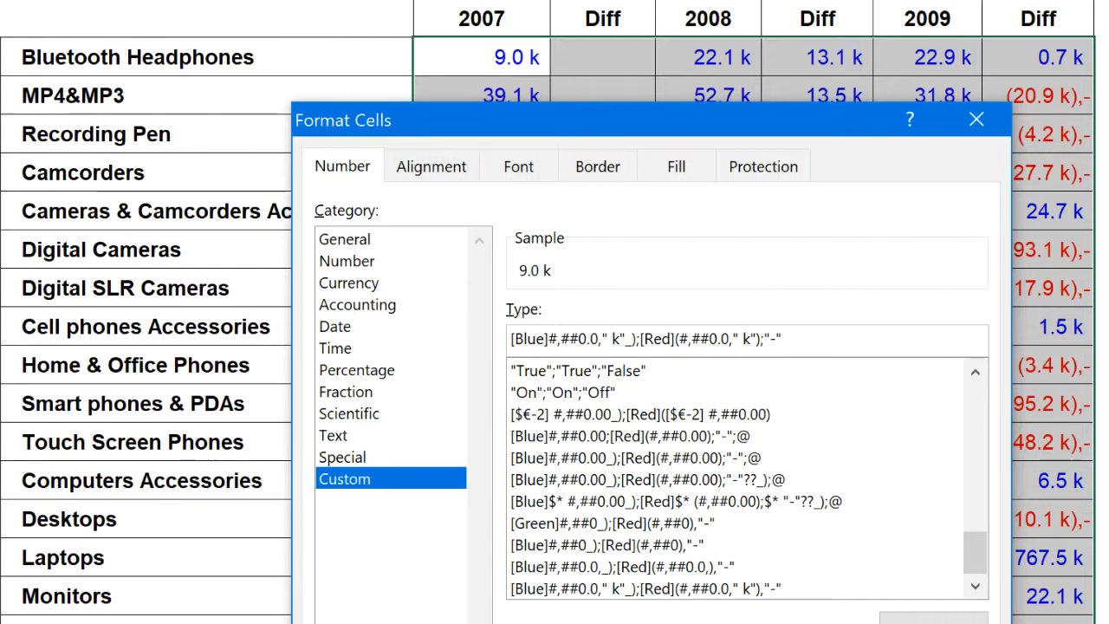
{"action": "key", "text": "Return"}
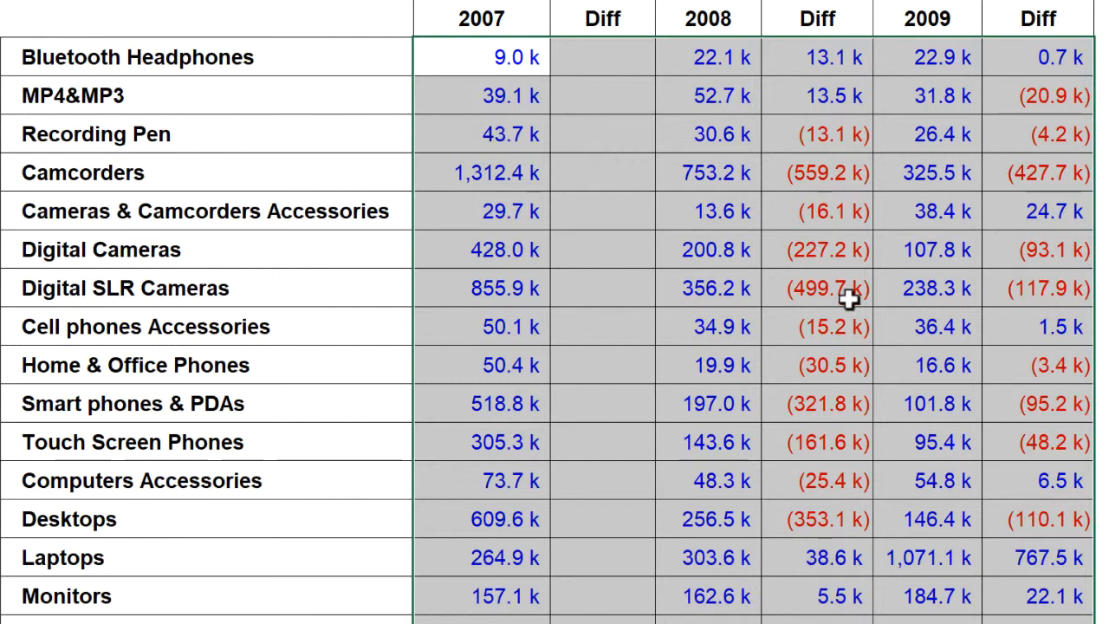
For the 2008 and 2009 Diff columns, add a plus sign before the positive section's number pattern in the custom format code and apply it
{"action": "left_click", "coordinate": [837, 58]}
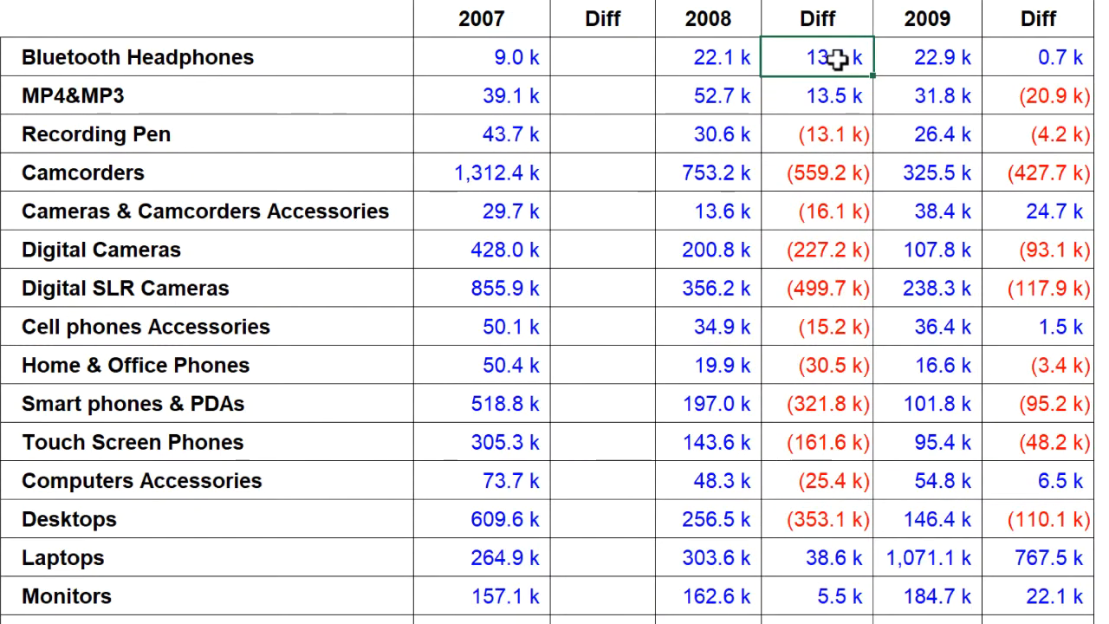
{"action": "left_click_drag", "start_coordinate": [837, 58], "coordinate": [839, 607]}
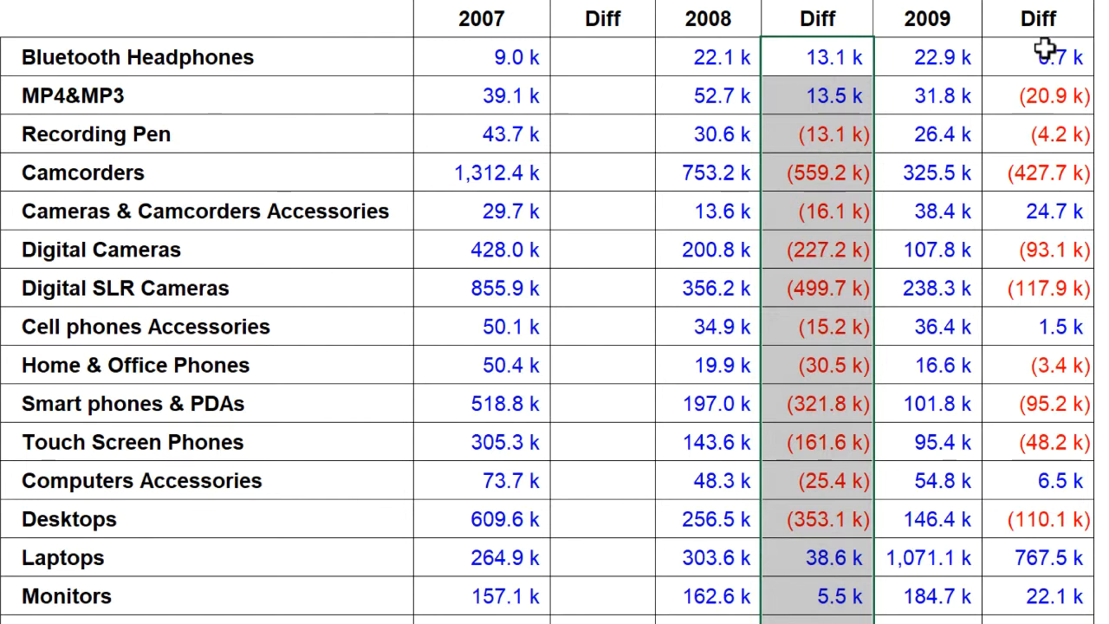
{"action": "left_click_drag", "start_coordinate": [1079, 50], "coordinate": [988, 622]}
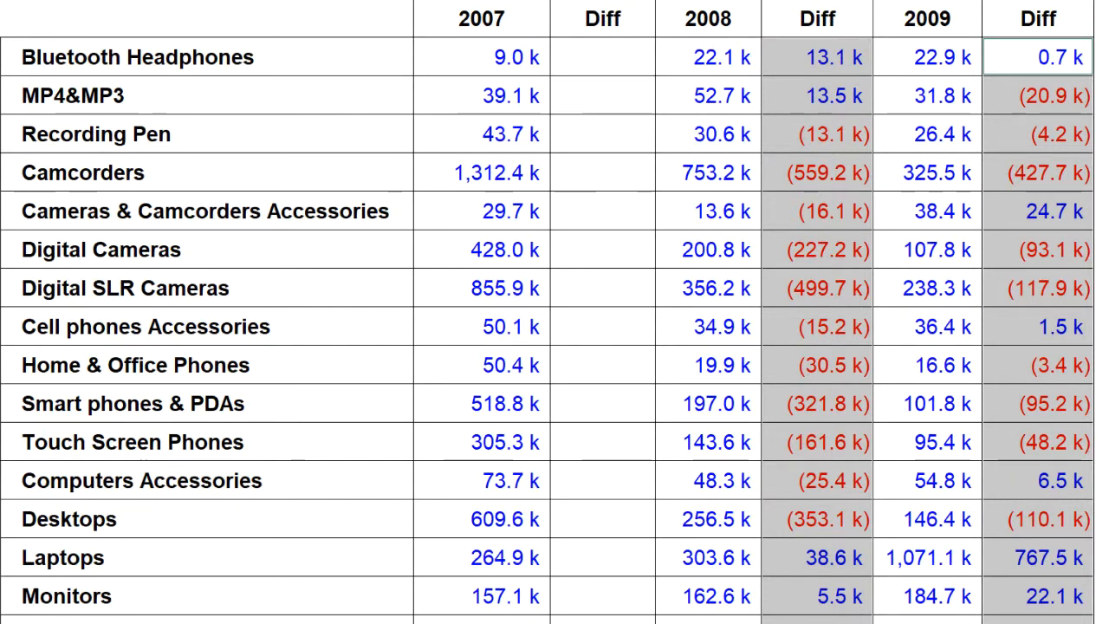
{"action": "key", "text": "ctrl+1"}
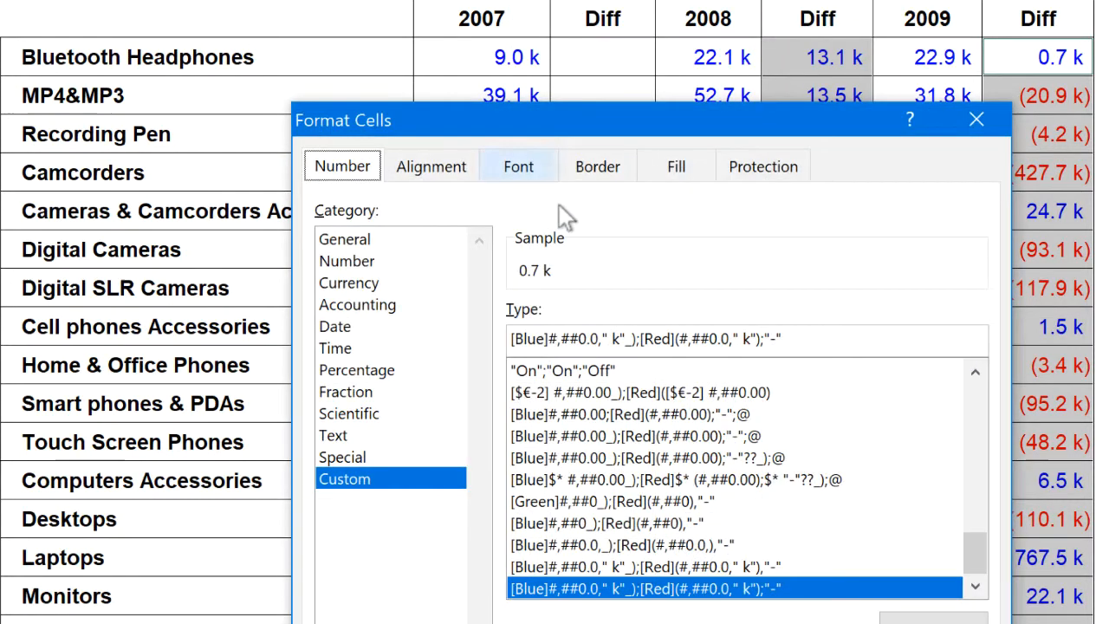
{"action": "left_click", "coordinate": [550, 340]}
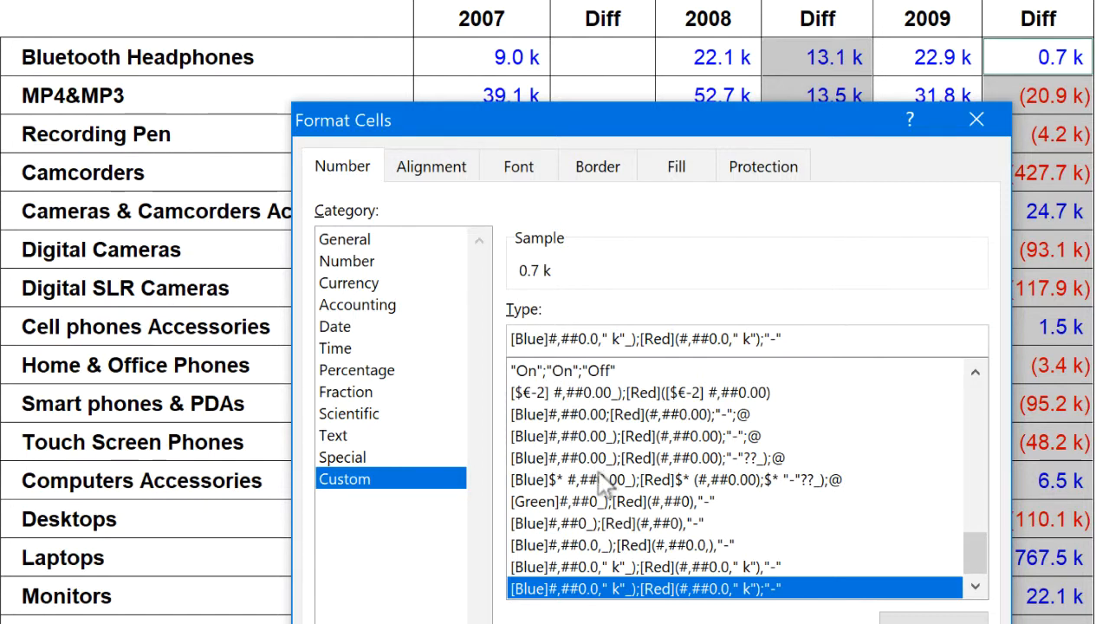
{"action": "type", "text": "+"}
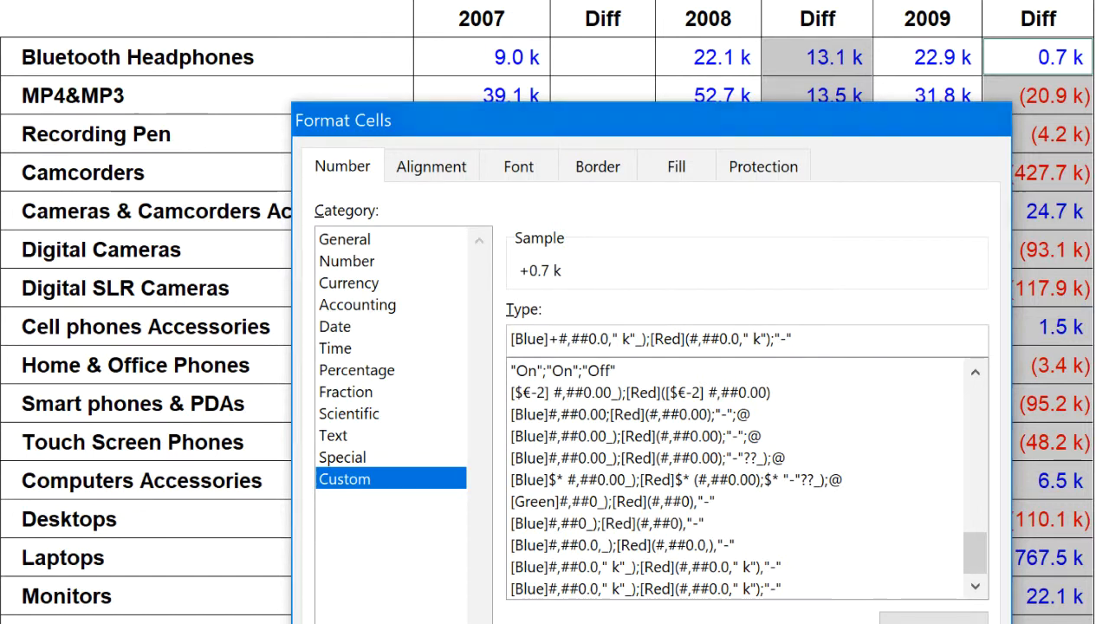
{"action": "key", "text": "Return"}
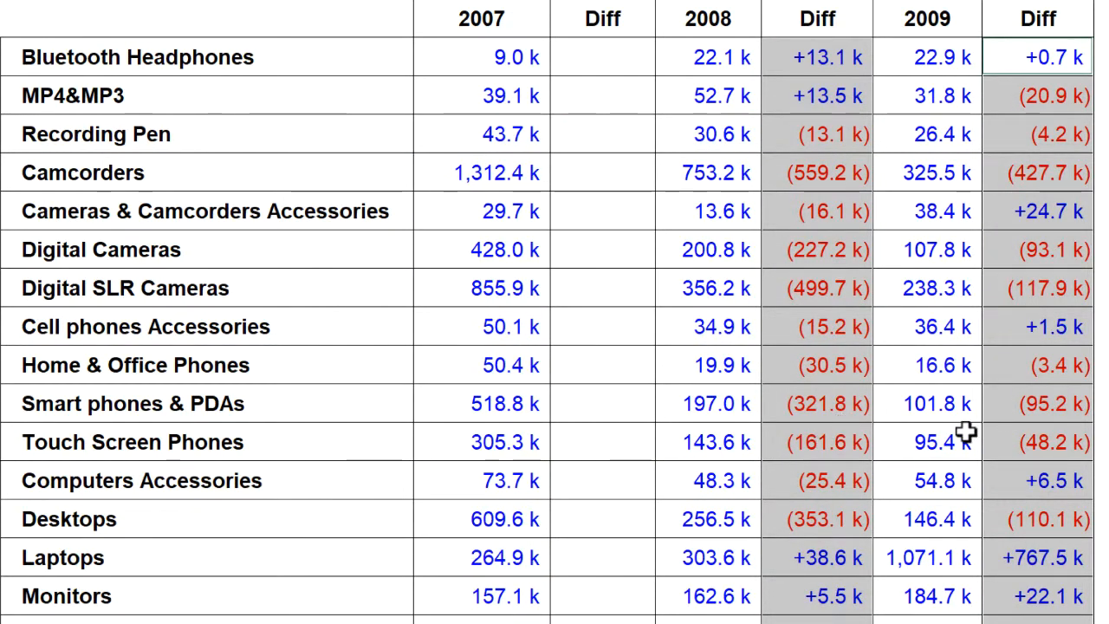
{"action": "left_click", "coordinate": [968, 434]}
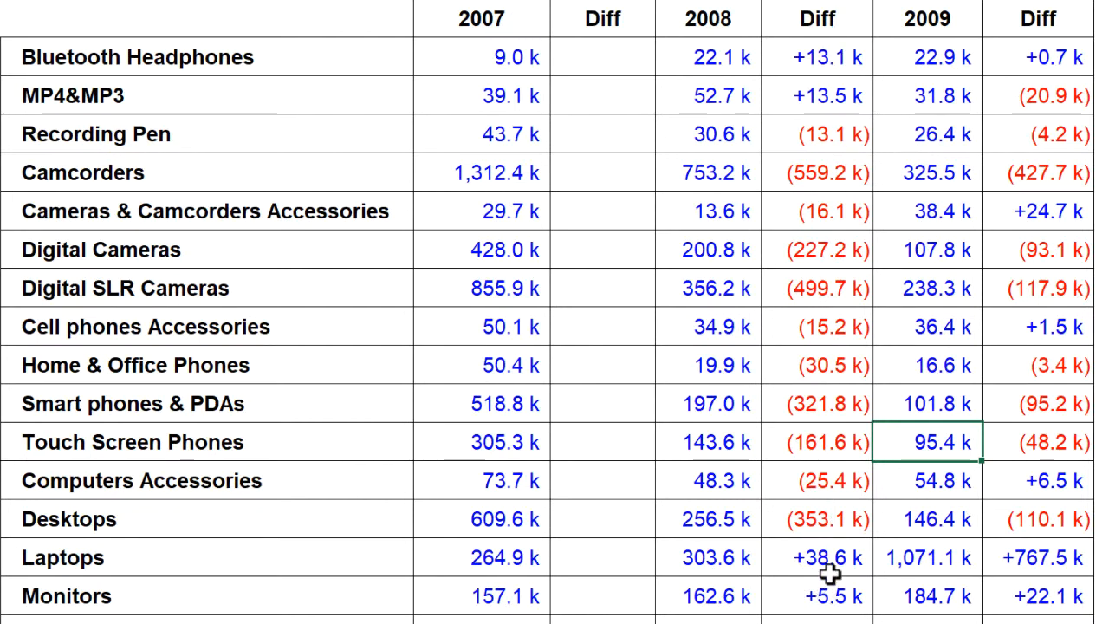
{"action": "left_click", "coordinate": [831, 57]}
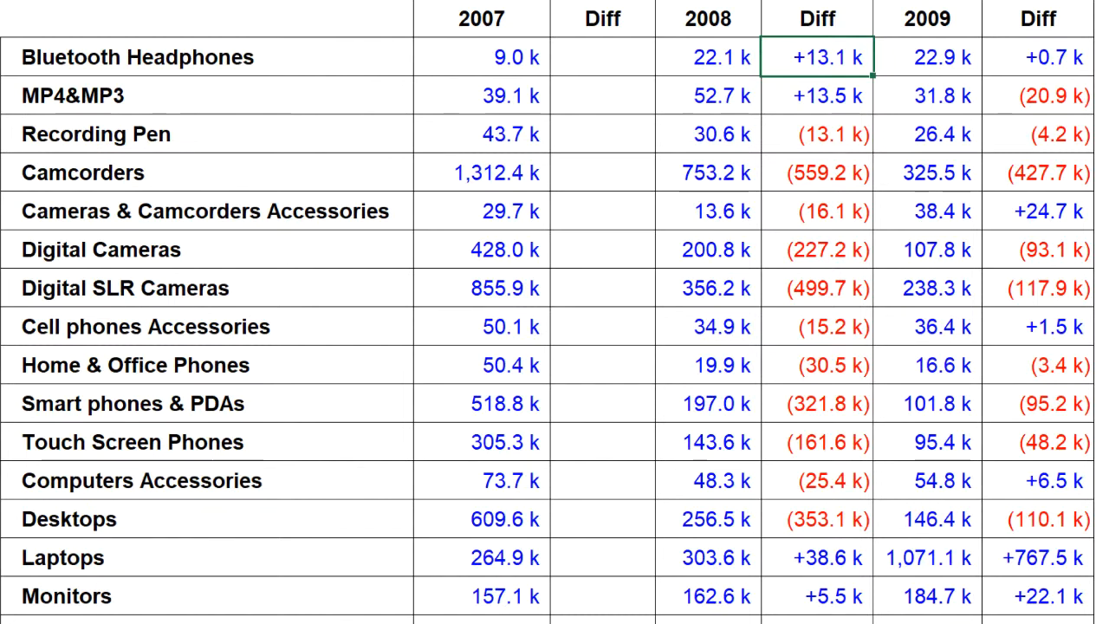
{"action": "left_click", "coordinate": [1050, 564]}
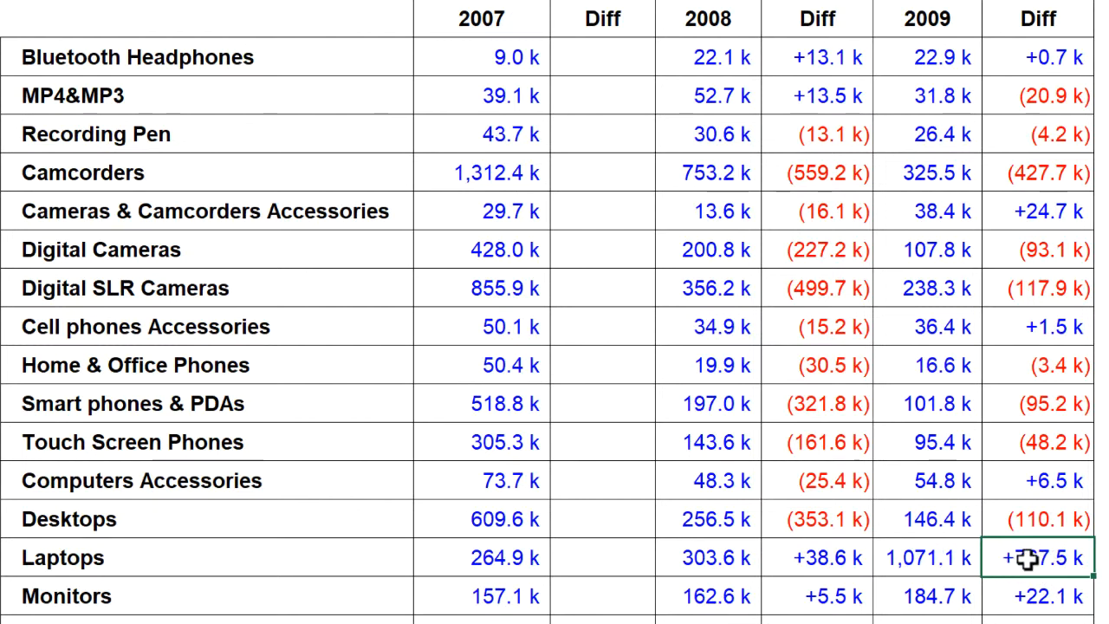
{"action": "left_click", "coordinate": [947, 559]}
{"action": "left_click", "coordinate": [1056, 554]}
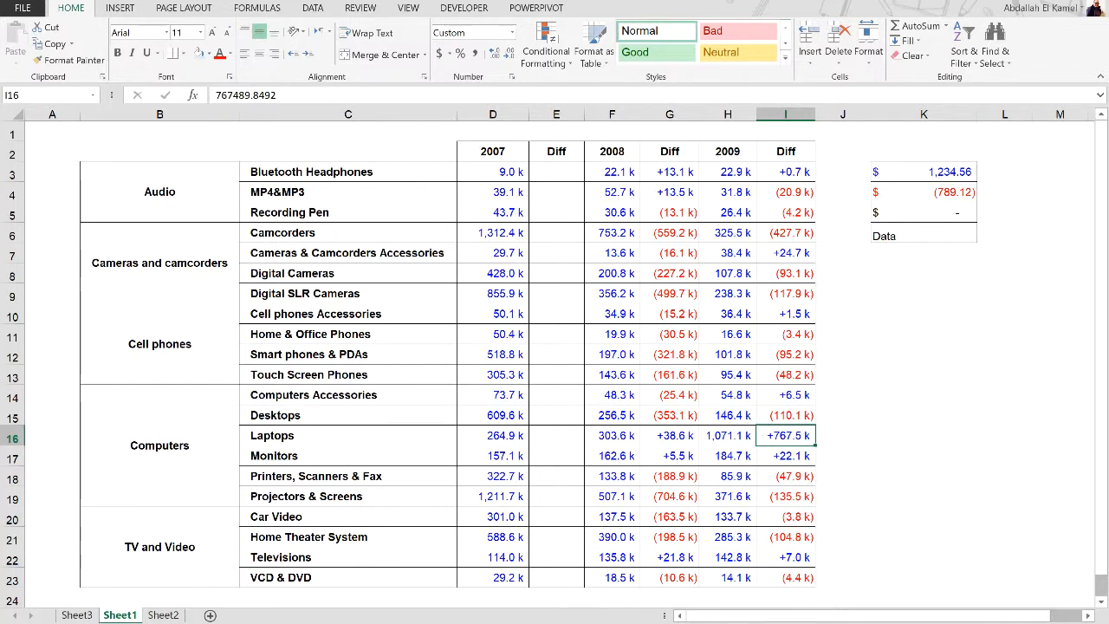
Switch to Sheet2, select the dates in B2:B16 and widen column B
{"action": "left_click", "coordinate": [174, 614]}
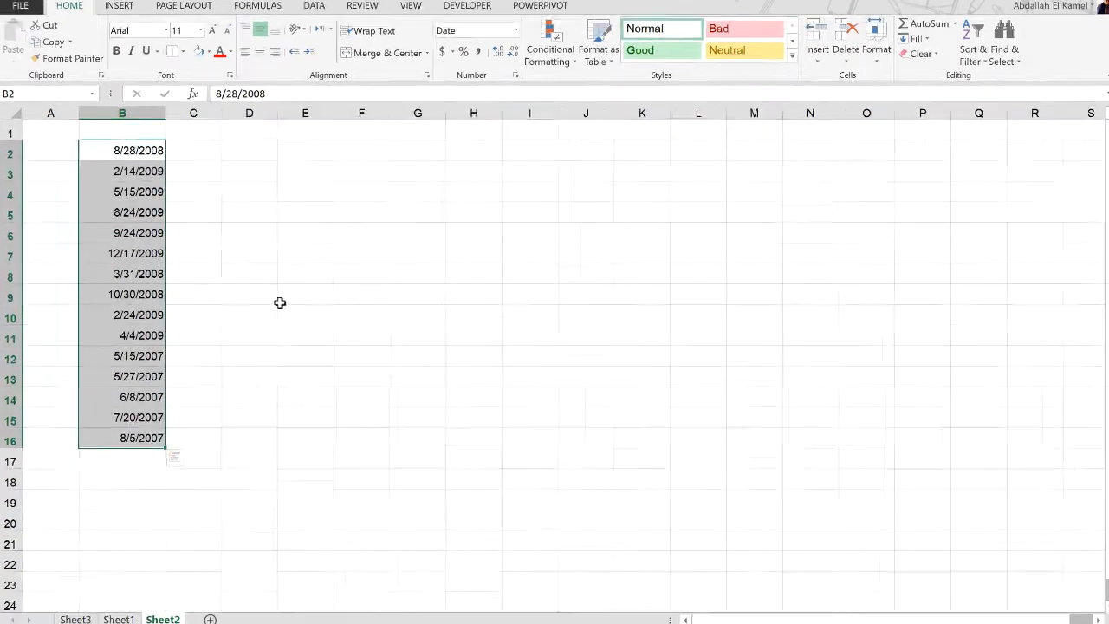
{"action": "left_click", "coordinate": [145, 311]}
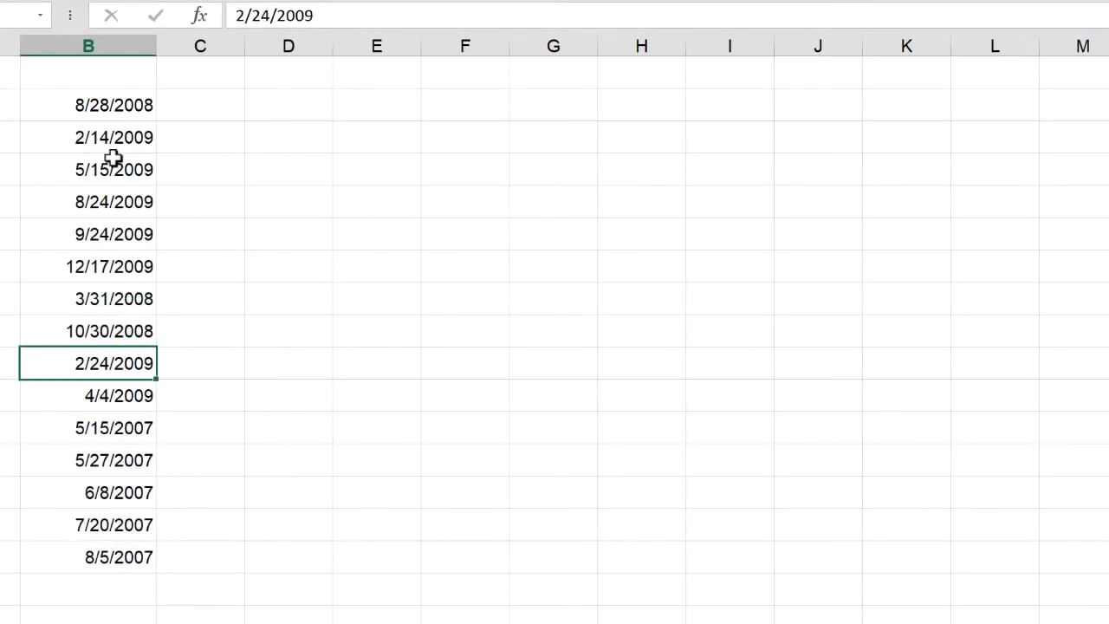
{"action": "left_click_drag", "start_coordinate": [131, 104], "coordinate": [122, 551]}
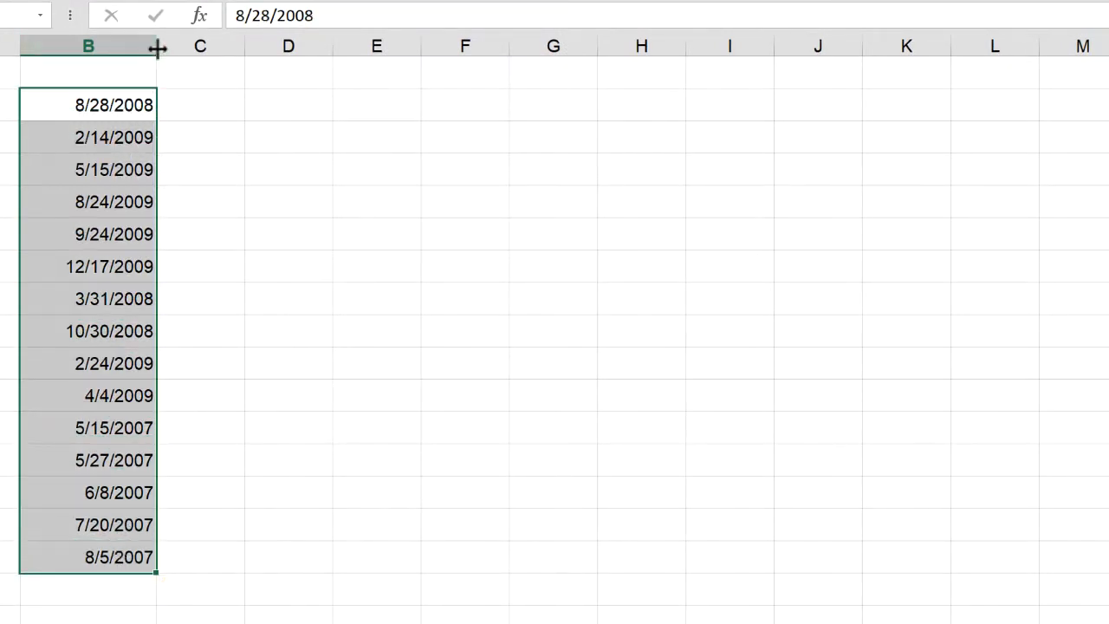
{"action": "left_click_drag", "start_coordinate": [157, 46], "coordinate": [242, 47]}
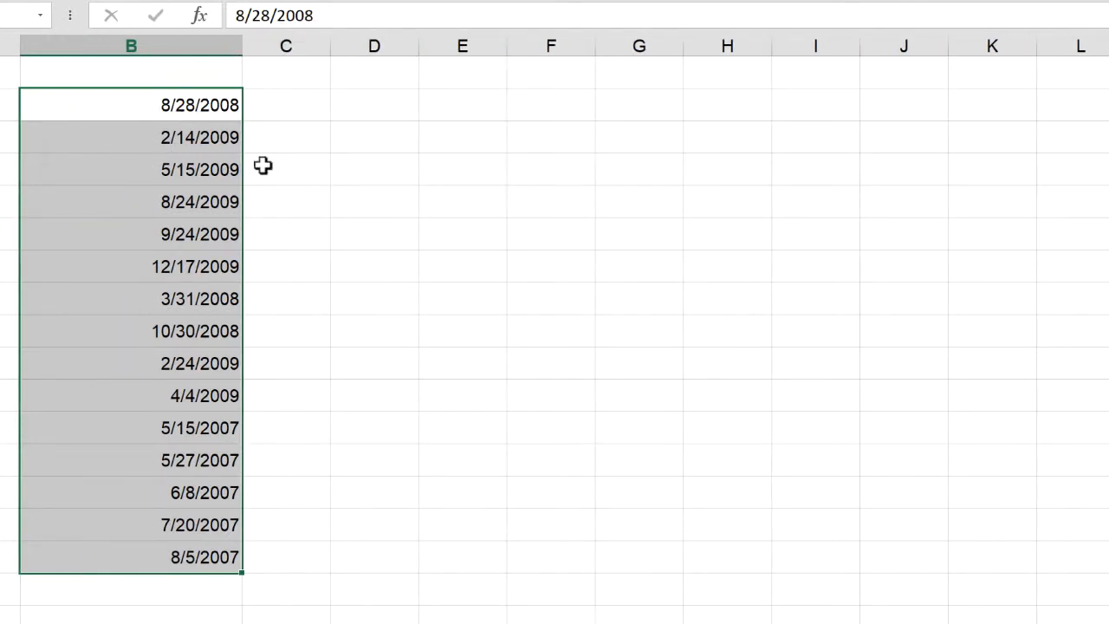
Replace the m/d/yyyy format code of the dates in B2:B16 with the custom code dd
{"action": "key", "text": "ctrl+1"}
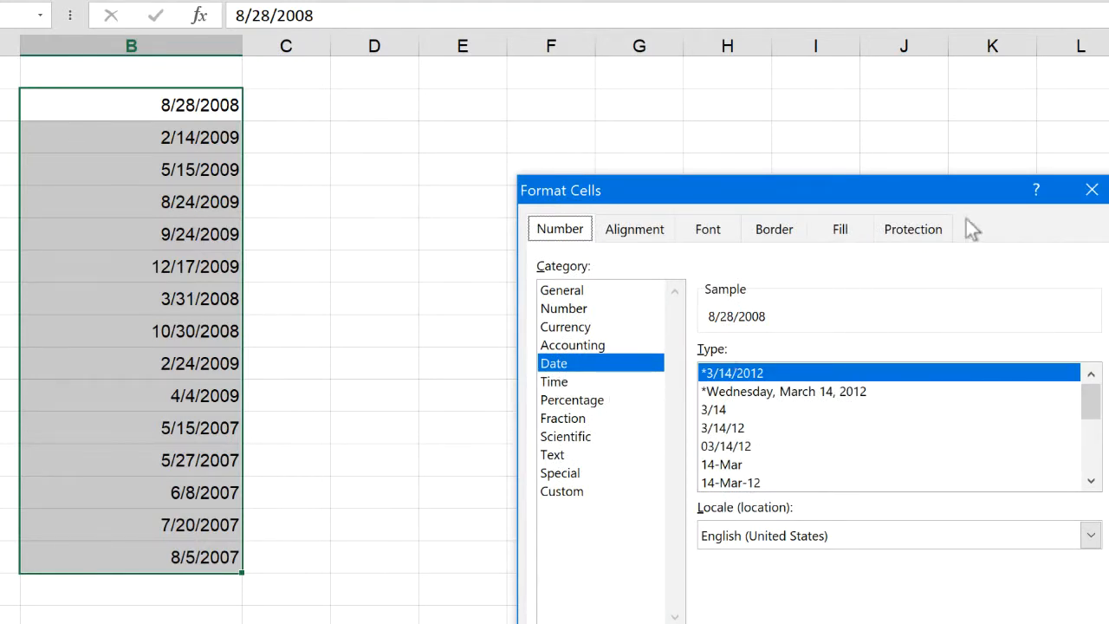
{"action": "left_click_drag", "start_coordinate": [819, 194], "coordinate": [770, 135]}
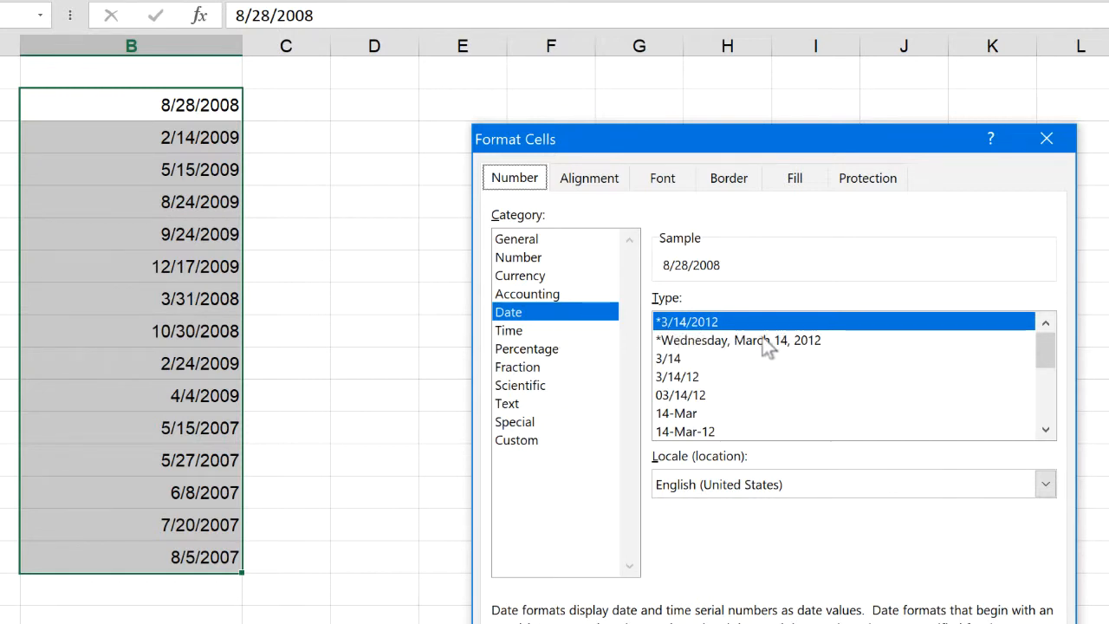
{"action": "left_click", "coordinate": [545, 442]}
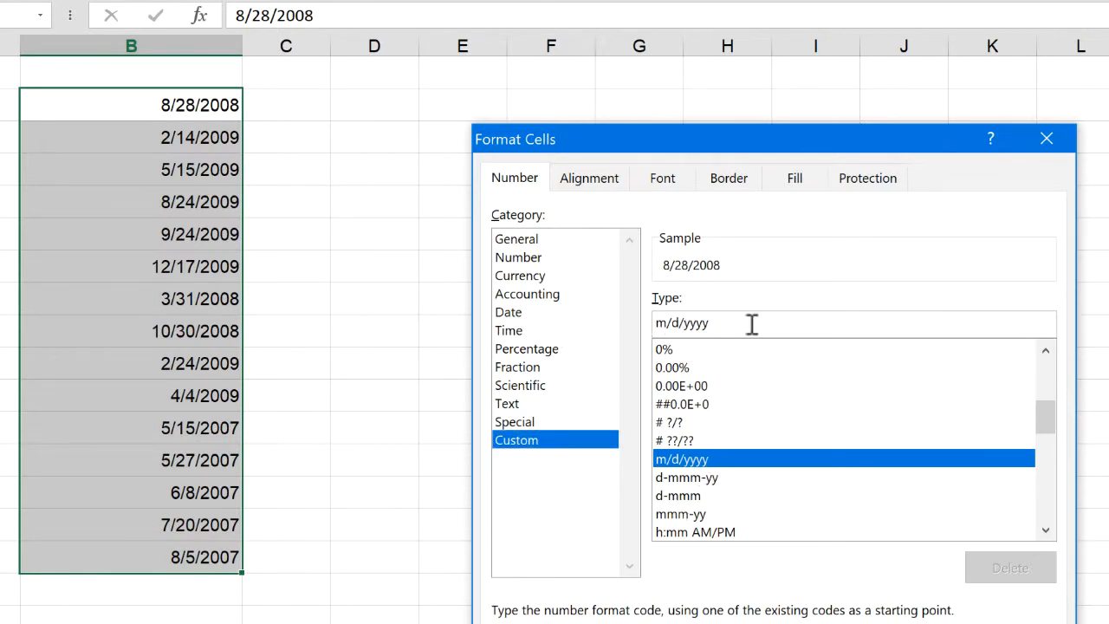
{"action": "left_click_drag", "start_coordinate": [751, 321], "coordinate": [601, 329]}
{"action": "key", "text": "BackSpace"}
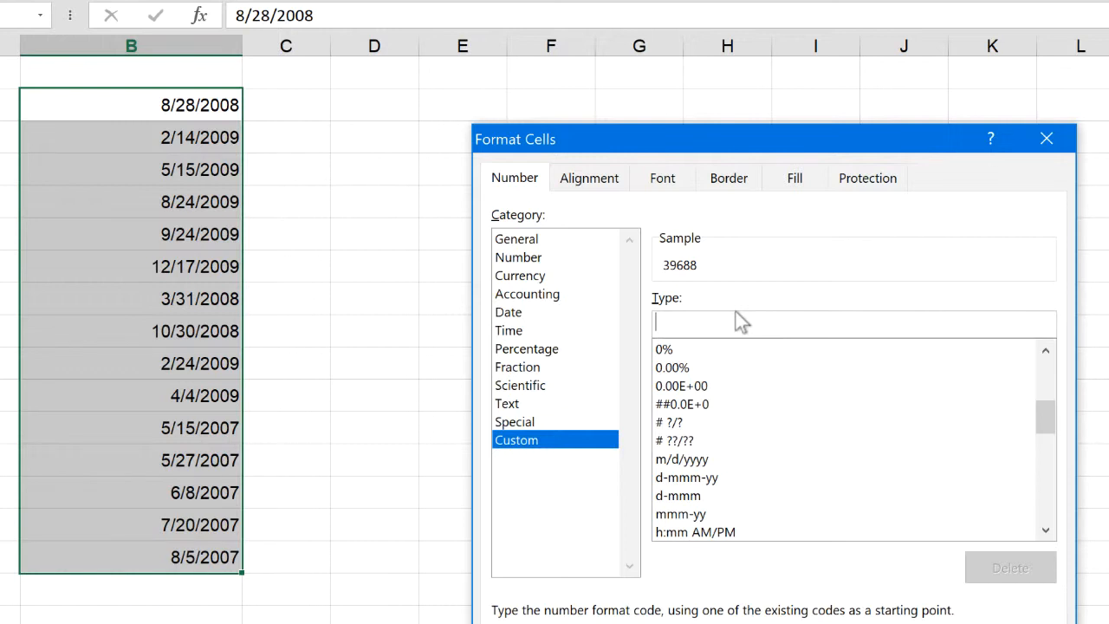
{"action": "type", "text": "dd-"}
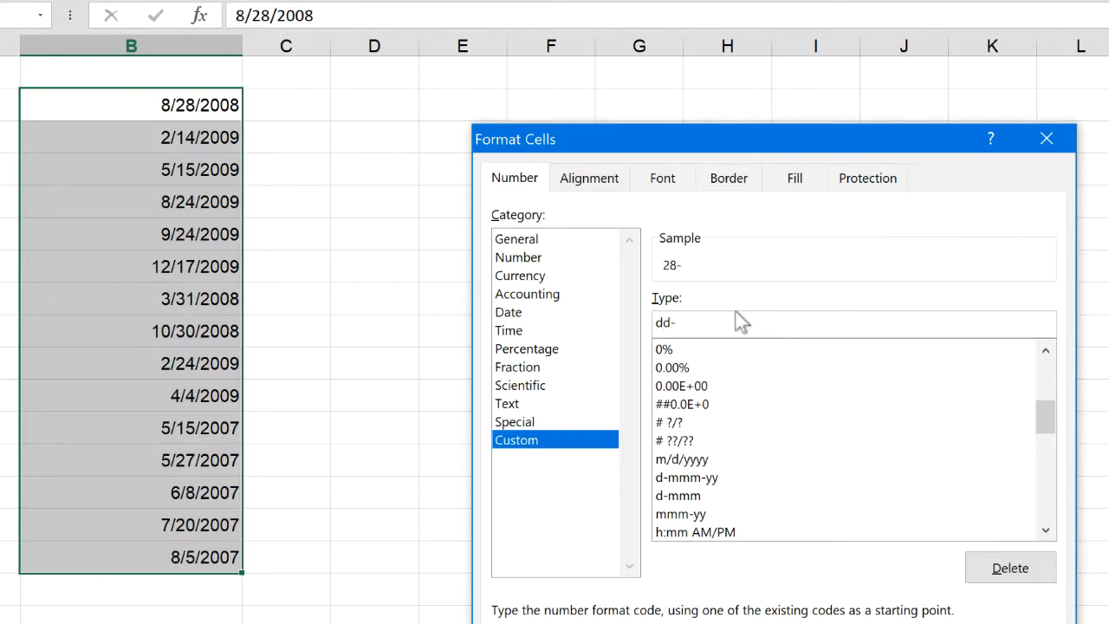
Change the custom date code for B2:B16 to dddd to preview the full weekday name
{"action": "key", "text": "BackSpace"}
{"action": "key", "text": "BackSpace"}
{"action": "type", "text": "d"}
{"action": "type", "text": "d"}
{"action": "type", "text": "dd"}
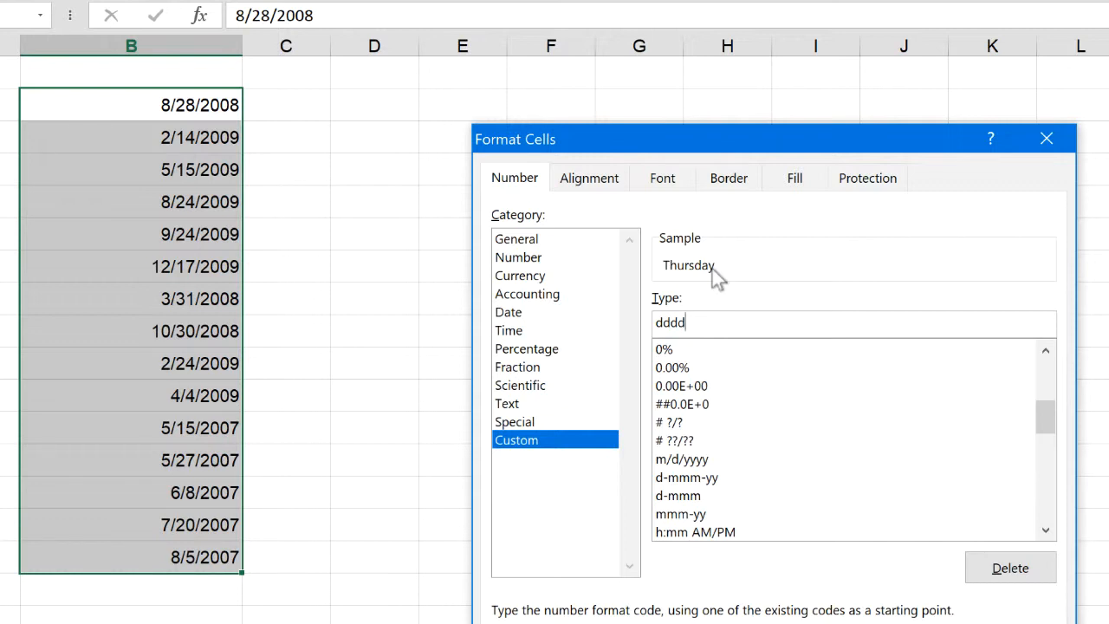
Replace the custom date code for B2:B16 with m and extend it to mmmm to preview the month formats
{"action": "key", "text": "BackSpace"}
{"action": "key", "text": "BackSpace"}
{"action": "key", "text": "BackSpace"}
{"action": "key", "text": "BackSpace"}
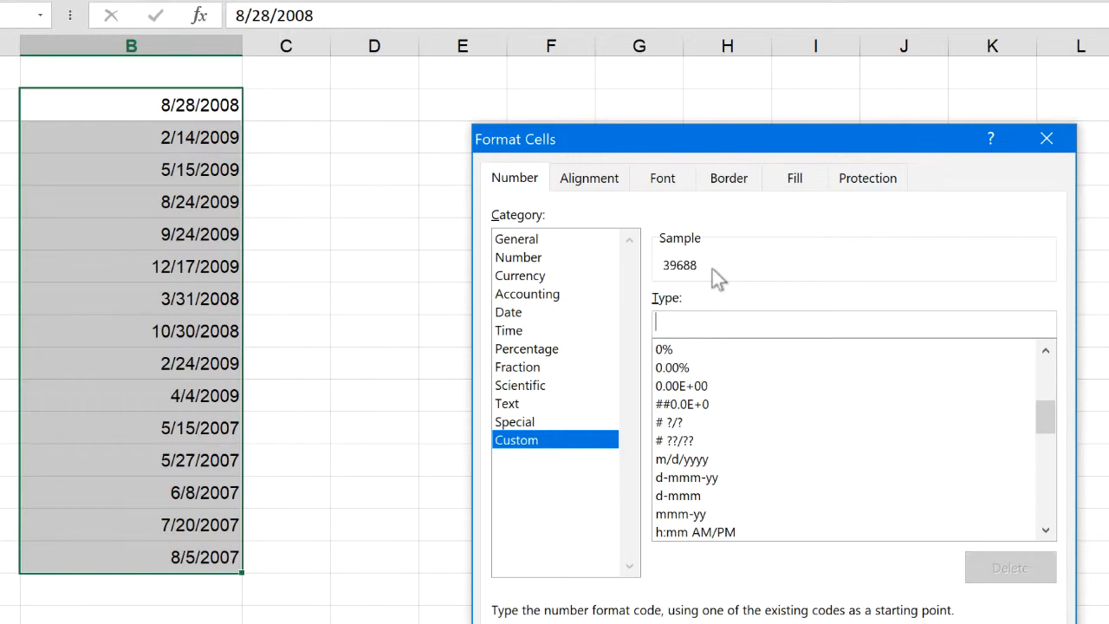
{"action": "type", "text": "m"}
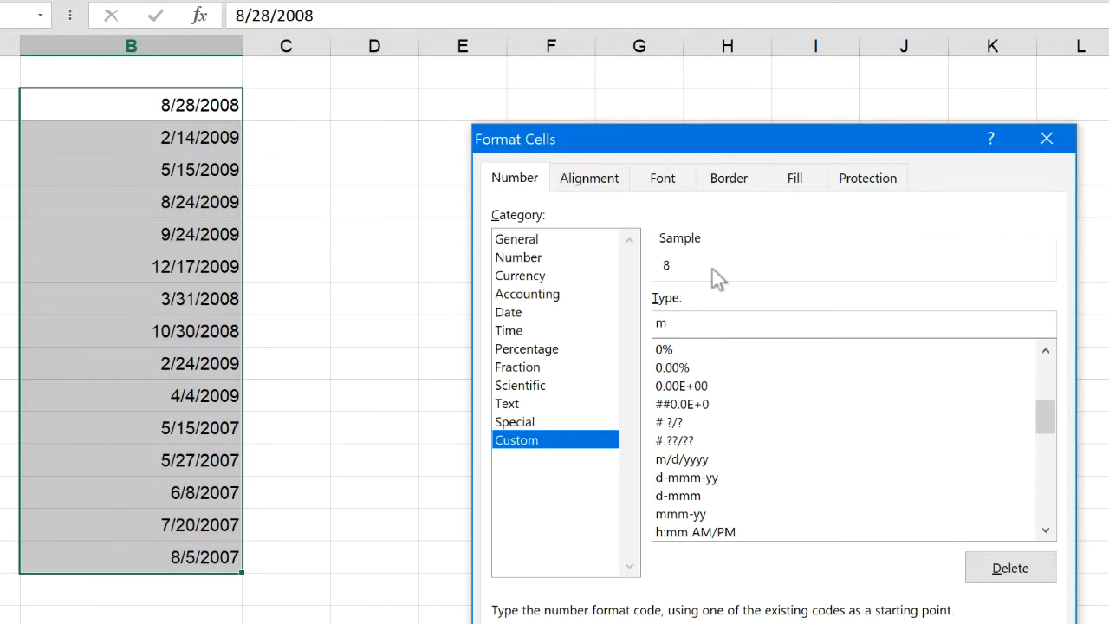
{"action": "type", "text": "mmm"}
Replace the month code with a year code extended to yyyy to preview the year formats
{"action": "key", "text": "BackSpace"}
{"action": "key", "text": "BackSpace"}
{"action": "key", "text": "BackSpace"}
{"action": "key", "text": "BackSpace"}
{"action": "type", "text": "yyyy"}
Replace the year code with the custom code ddd (dd-mmm-yy) and apply it to the dates in B2:B16
{"action": "key", "text": "BackSpace"}
{"action": "key", "text": "BackSpace"}
{"action": "key", "text": "BackSpace"}
{"action": "key", "text": "BackSpace"}
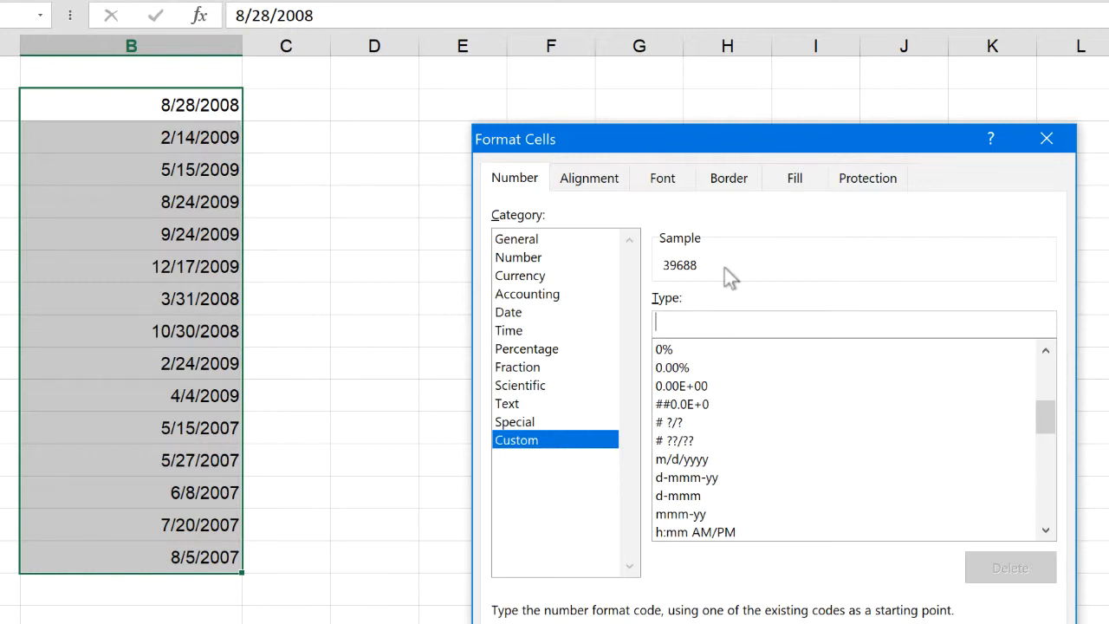
{"action": "type", "text": "ddd"}
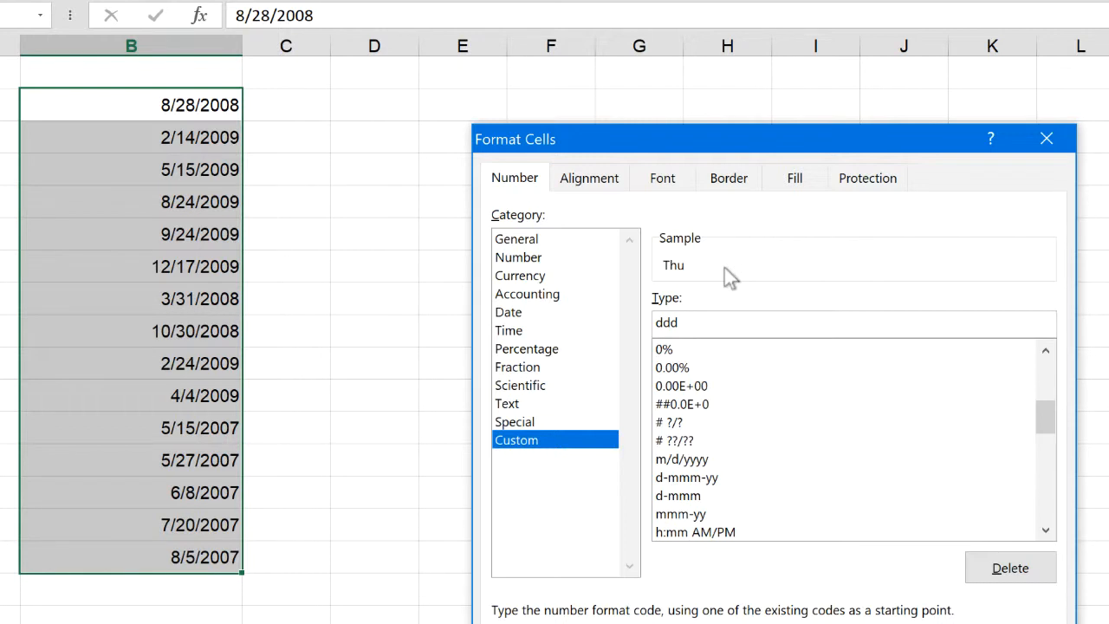
{"action": "type", "text": "["}
{"action": "type", "text": "dd"}
{"action": "key", "text": "BackSpace"}
{"action": "key", "text": "BackSpace"}
{"action": "key", "text": "BackSpace"}
{"action": "type", "text": "(dd"}
{"action": "type", "text": "-mmm-yy"}
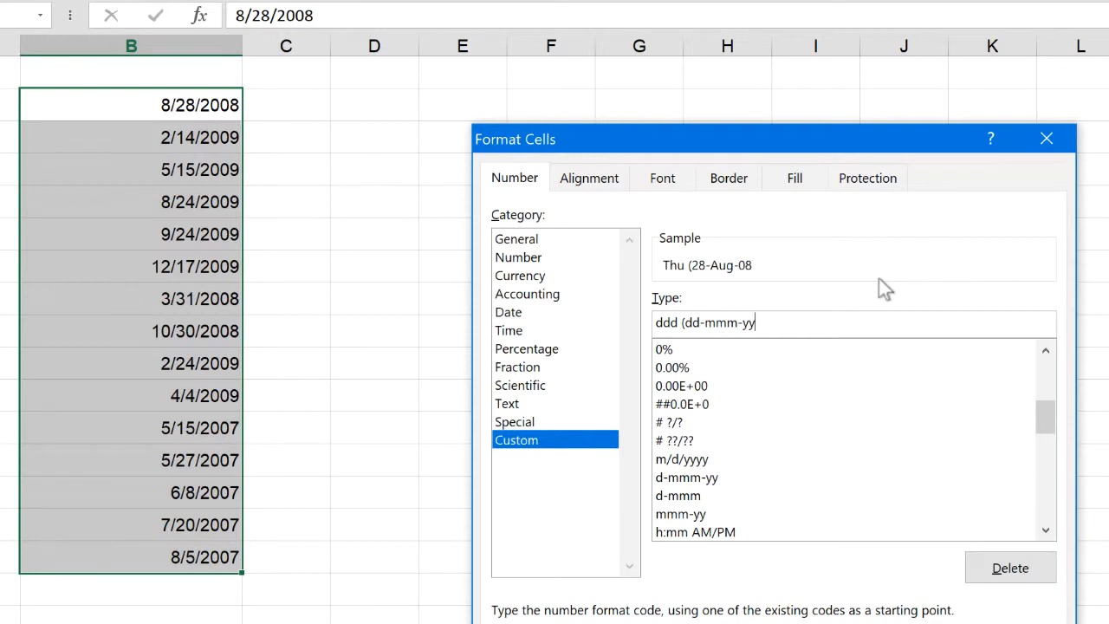
{"action": "type", "text": ")"}
{"action": "key", "text": "Return"}
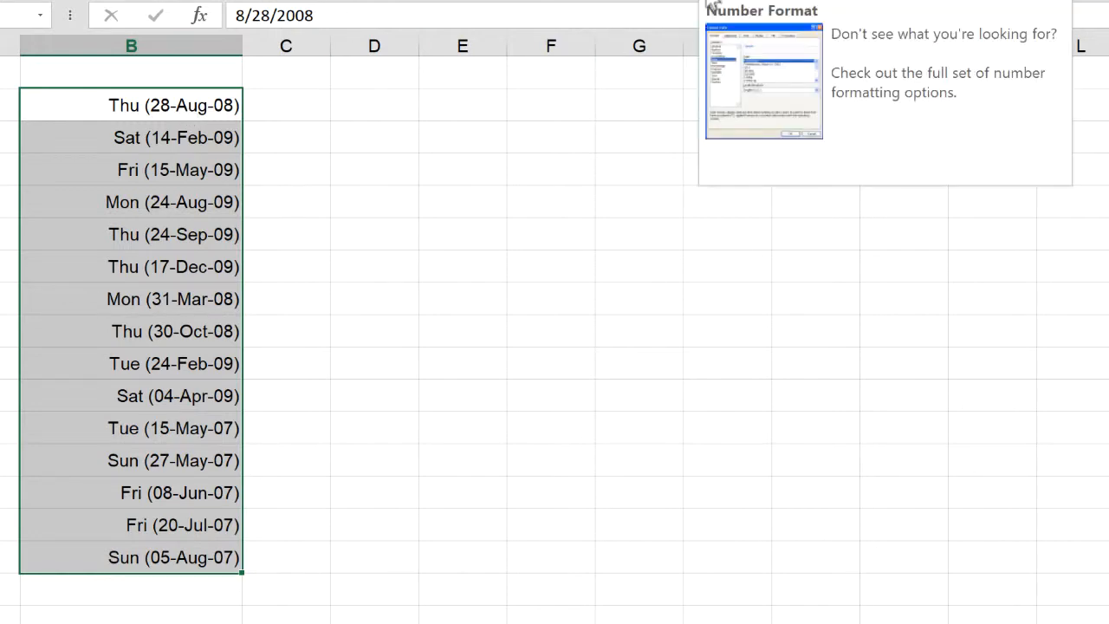
Apply the custom code (mm/dd) to the dates in B2:B16 and check the underlying date in B3
{"action": "left_click", "coordinate": [712, 5]}
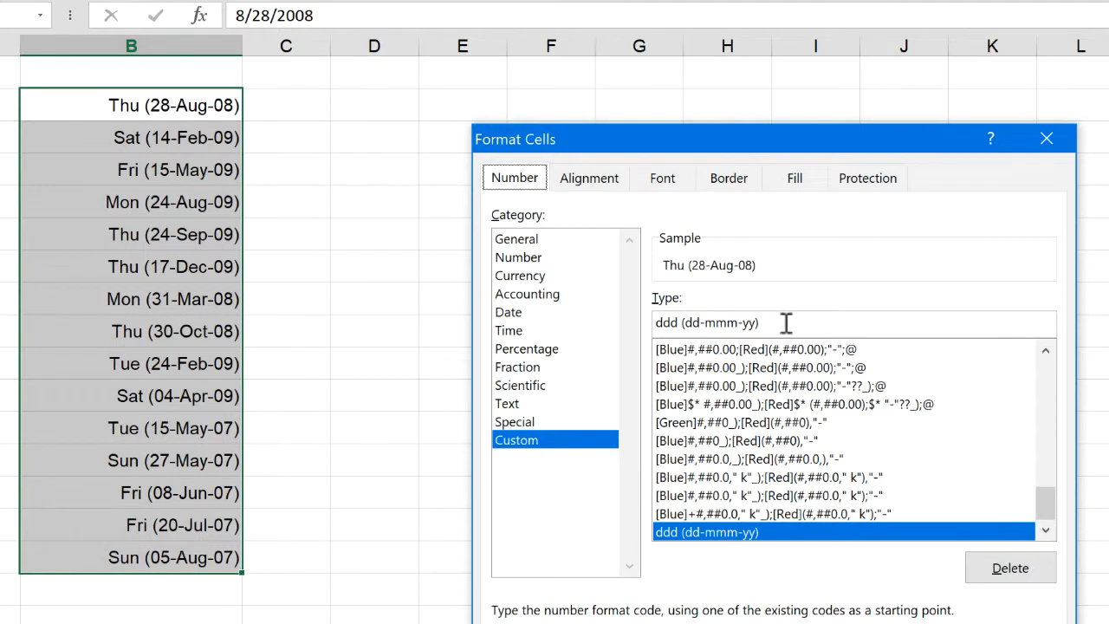
{"action": "left_click_drag", "start_coordinate": [797, 319], "coordinate": [638, 324]}
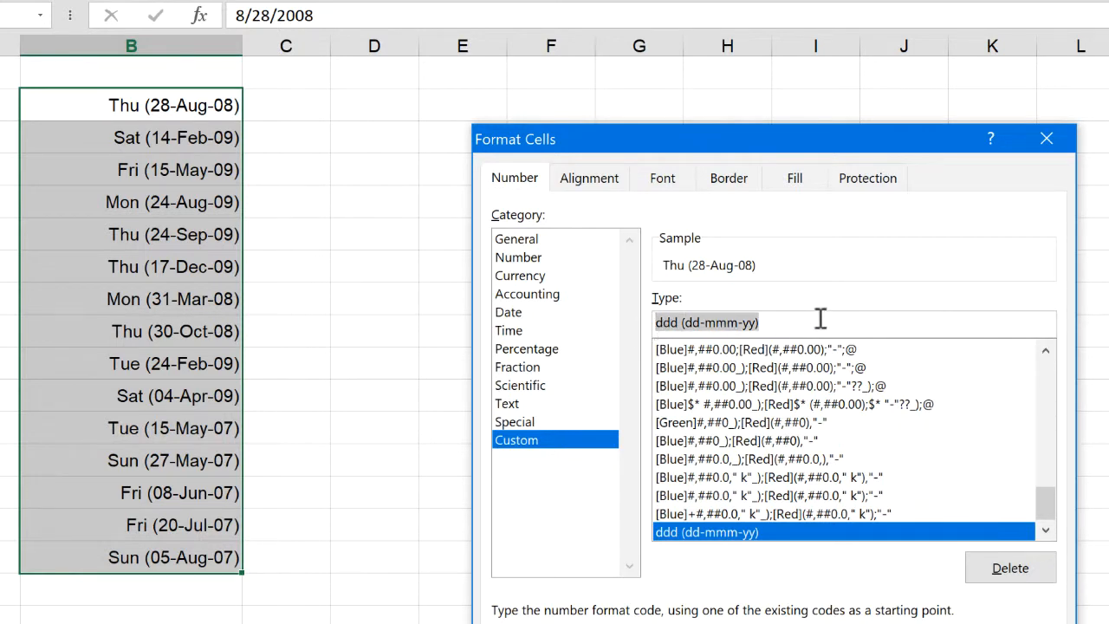
{"action": "key", "text": "Delete"}
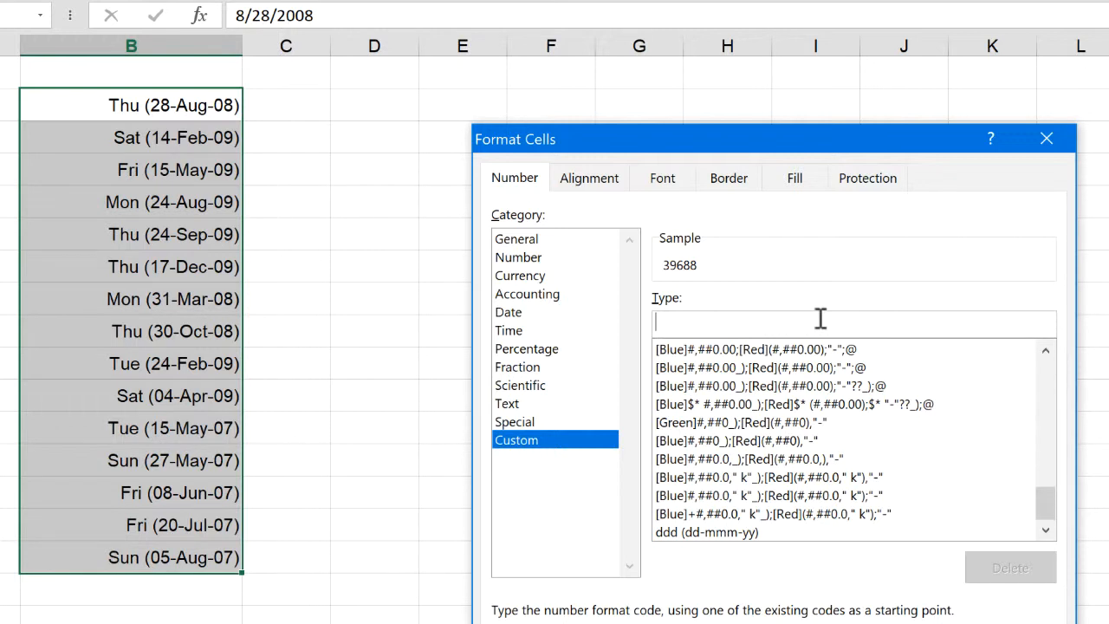
{"action": "type", "text": "(dd"}
{"action": "key", "text": "BackSpace"}
{"action": "key", "text": "BackSpace"}
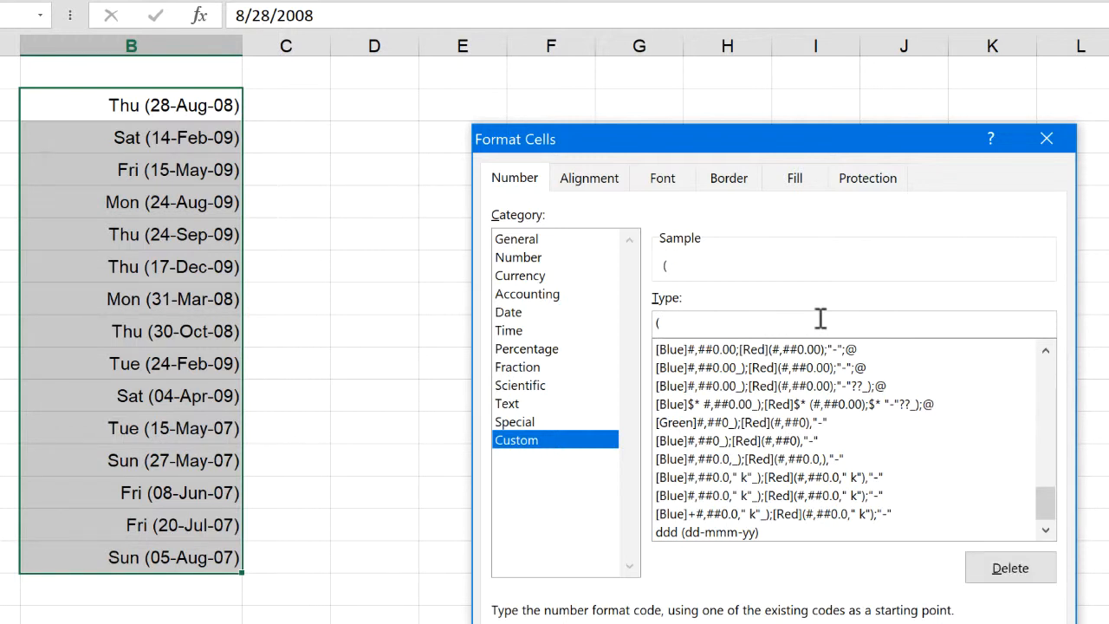
{"action": "type", "text": "mm/dd)"}
{"action": "key", "text": "Return"}
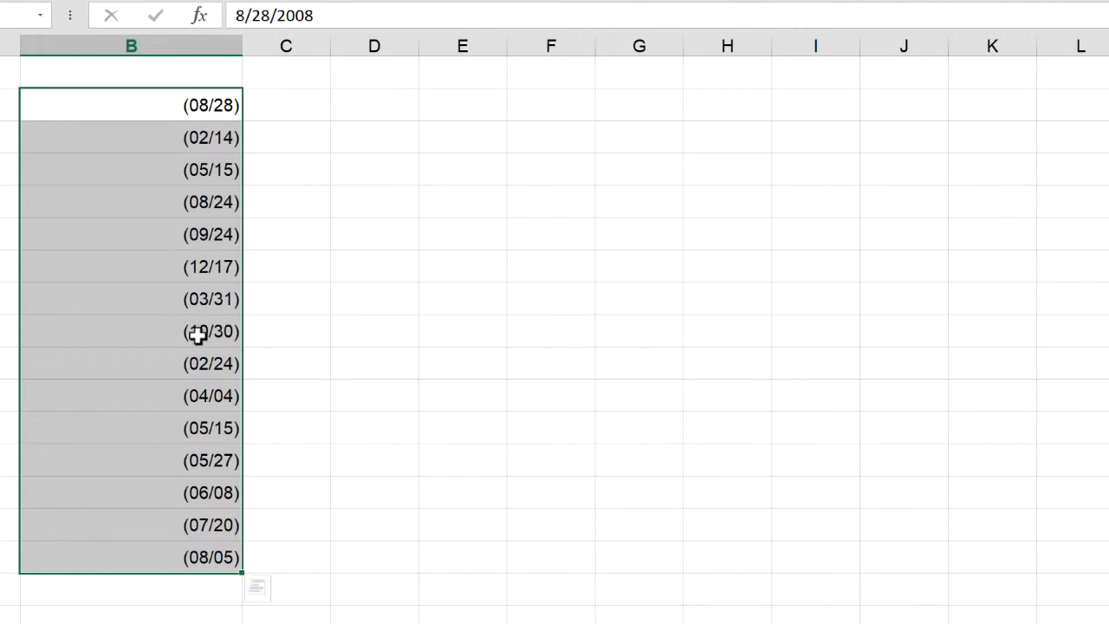
{"action": "left_click", "coordinate": [185, 132]}
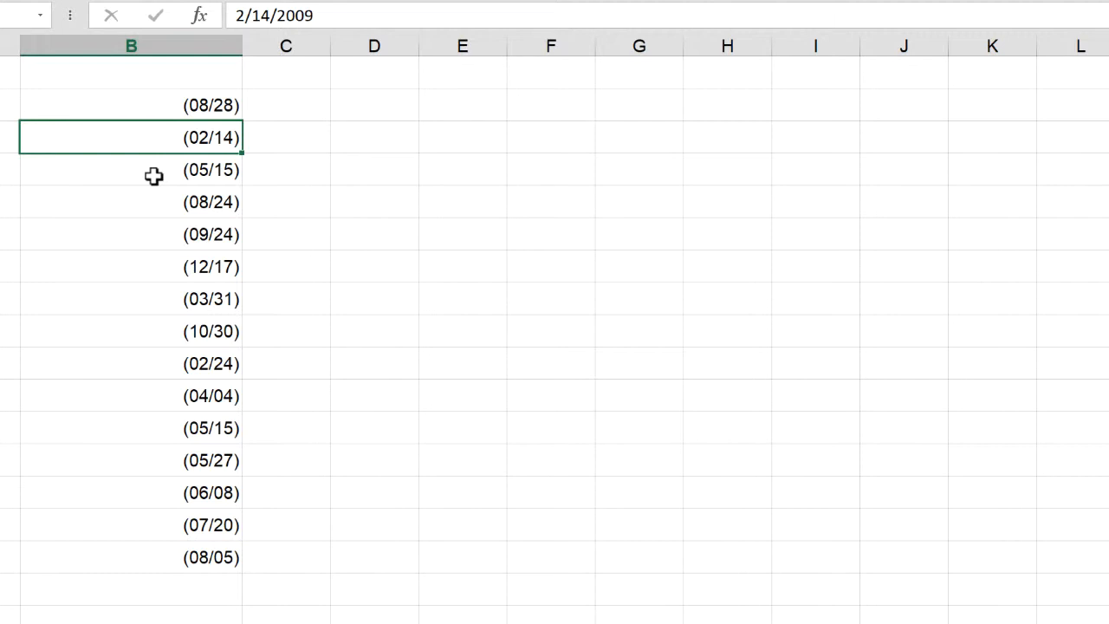
Reselect B2:B16 and apply the custom date code dddd dd mmm yyyy
{"action": "left_click_drag", "start_coordinate": [192, 104], "coordinate": [214, 552]}
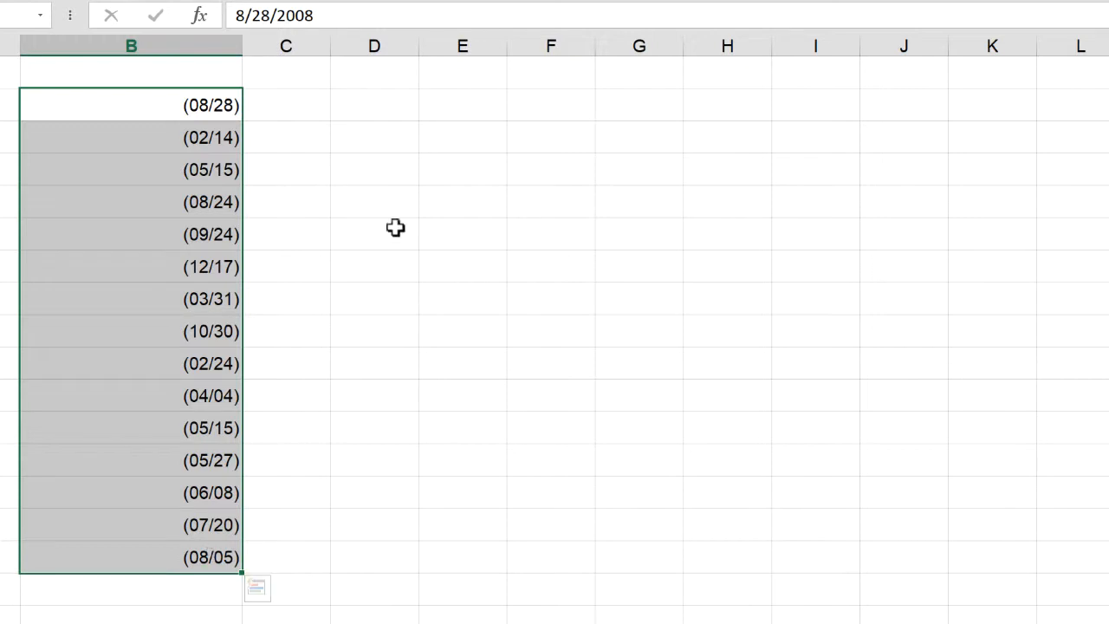
{"action": "key", "text": "ctrl+1"}
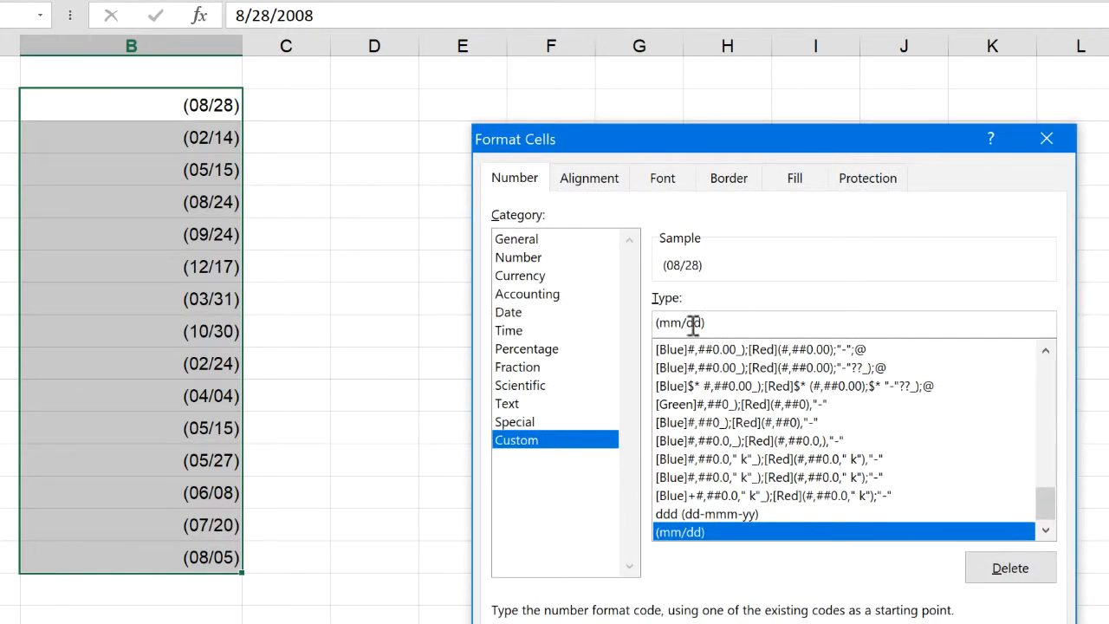
{"action": "left_click_drag", "start_coordinate": [702, 323], "coordinate": [624, 322]}
{"action": "type", "text": "dddd"}
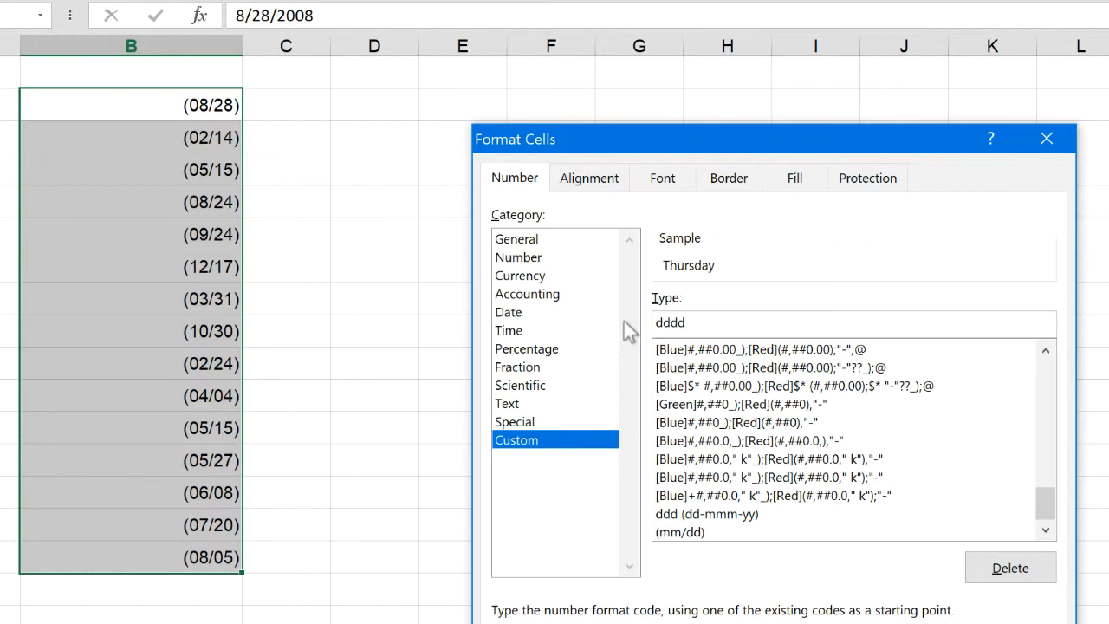
{"action": "type", "text": " dd mmm"}
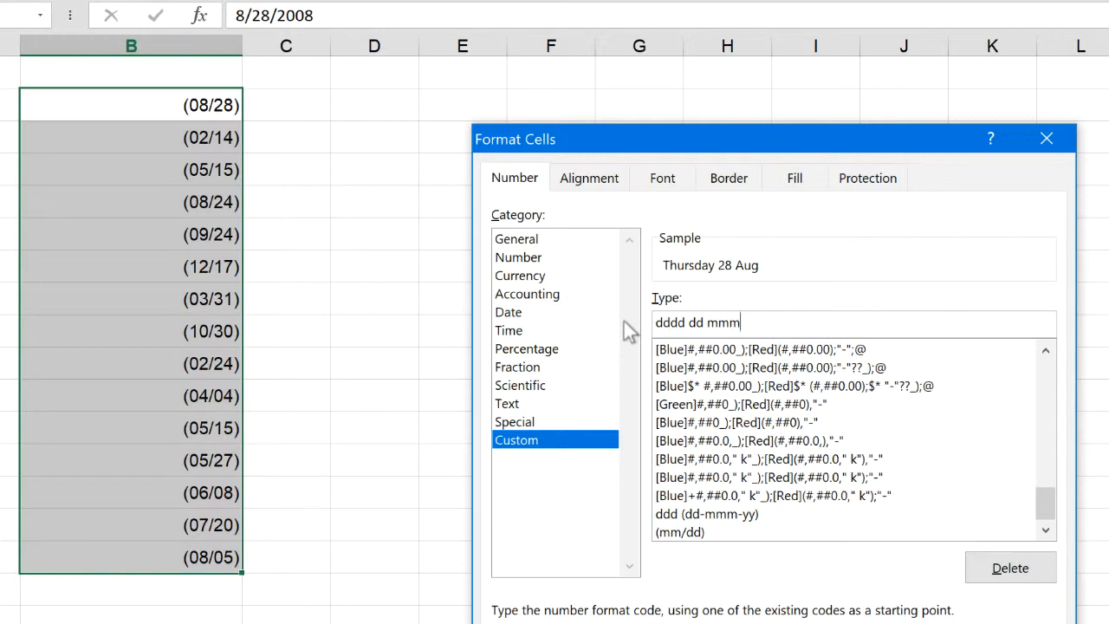
{"action": "type", "text": " yyy"}
{"action": "key", "text": "Return"}
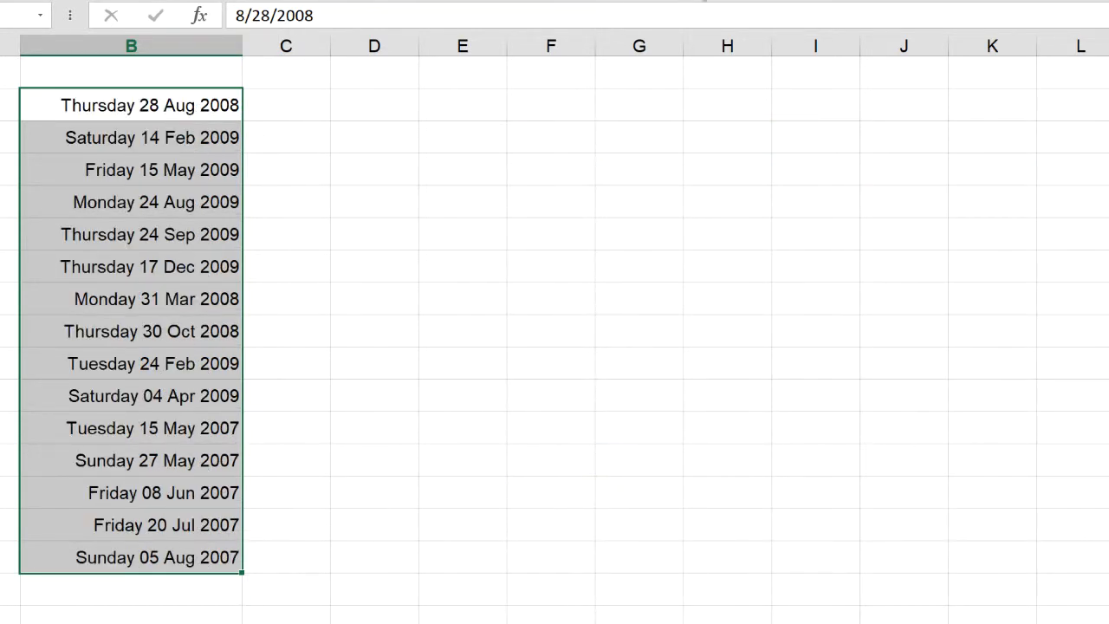
Append a second dddd to the custom date code for B2:B16, apply it and widen column B to fit
{"action": "key", "text": "ctrl+1"}
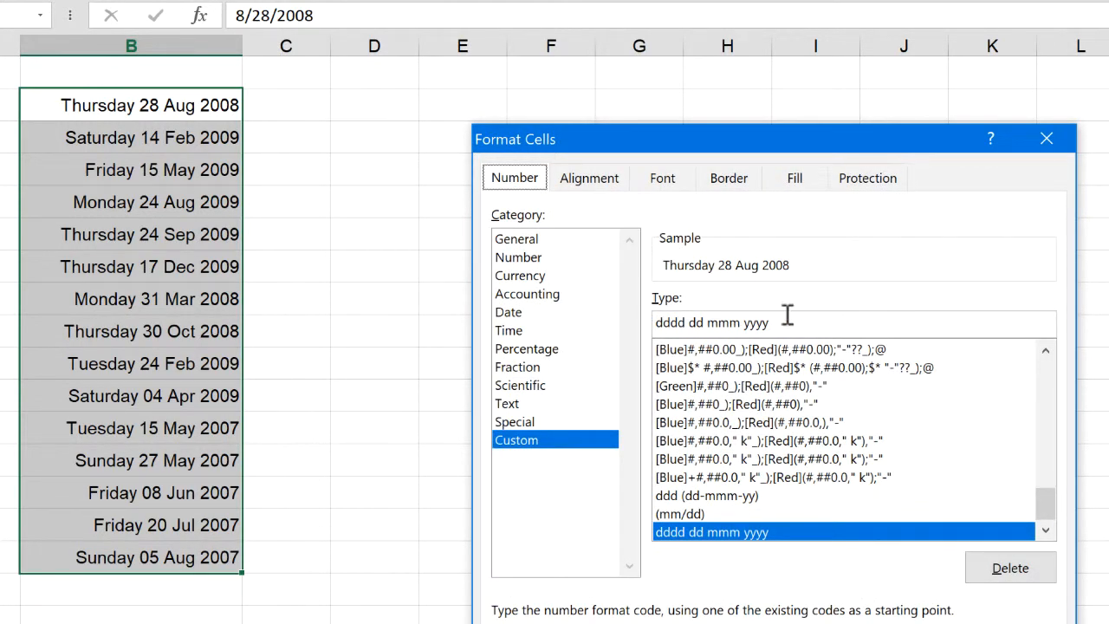
{"action": "left_click", "coordinate": [787, 319]}
{"action": "type", "text": "dddd"}
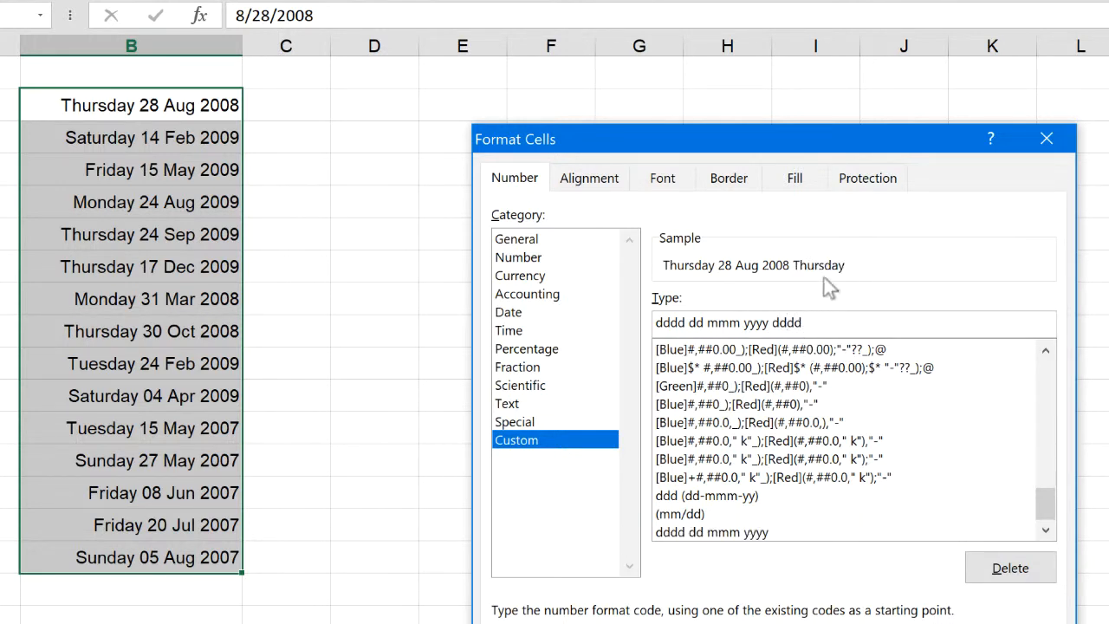
{"action": "key", "text": "Return"}
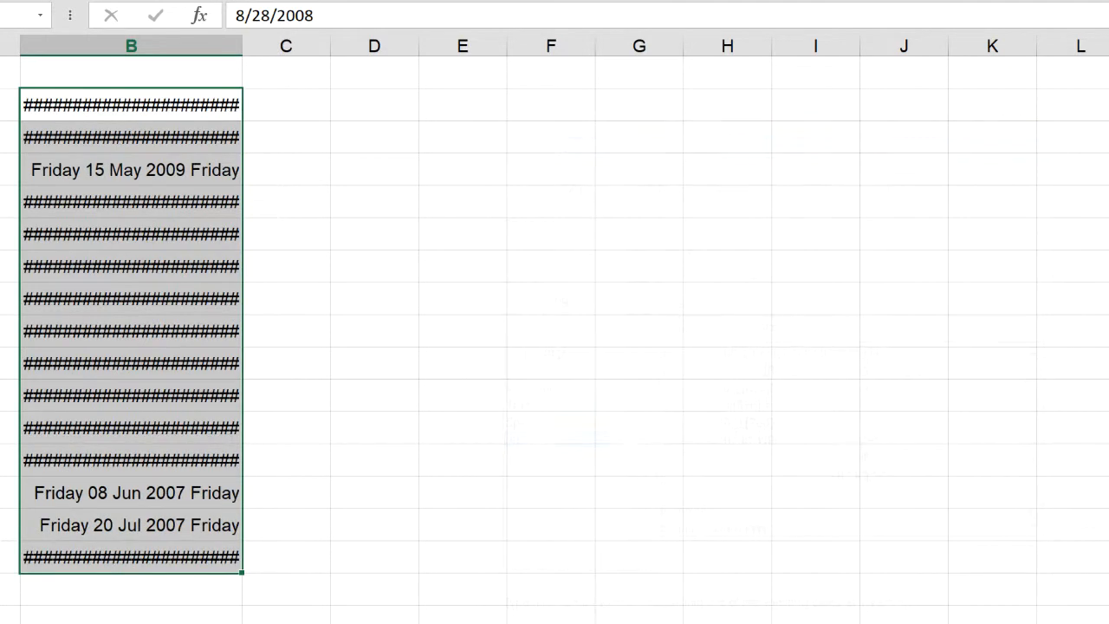
{"action": "left_click_drag", "start_coordinate": [246, 45], "coordinate": [326, 47]}
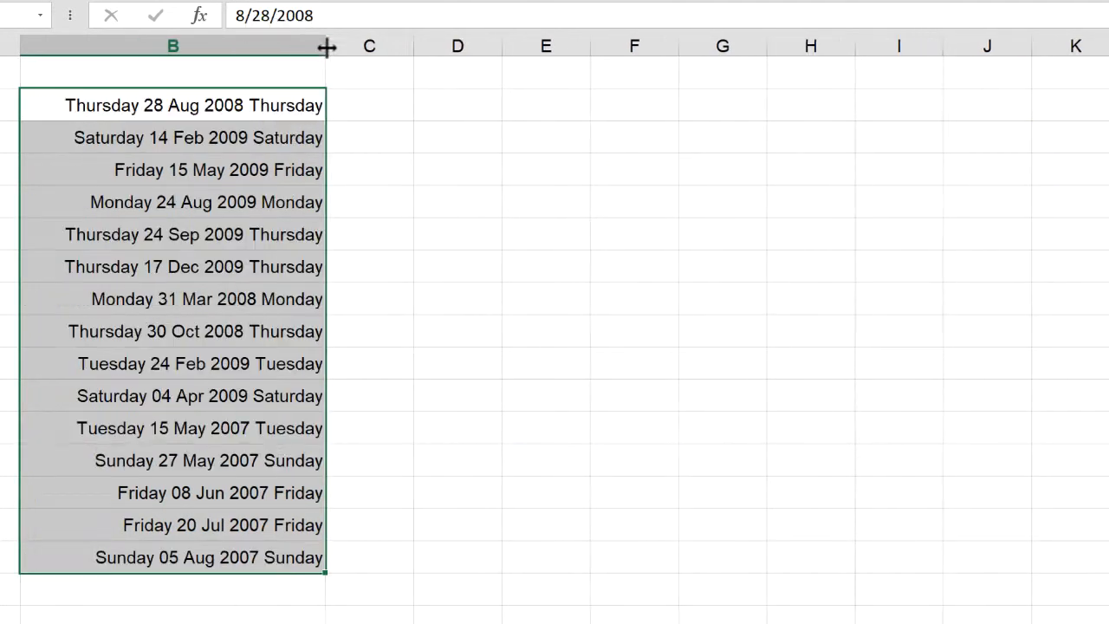
Reselect B2:B16, look through the saved and built-in custom formats, and apply the saved code ddd (dd-mmm-yy)
{"action": "left_click", "coordinate": [208, 337]}
{"action": "left_click_drag", "start_coordinate": [251, 108], "coordinate": [240, 566]}
{"action": "left_click", "coordinate": [704, 1]}
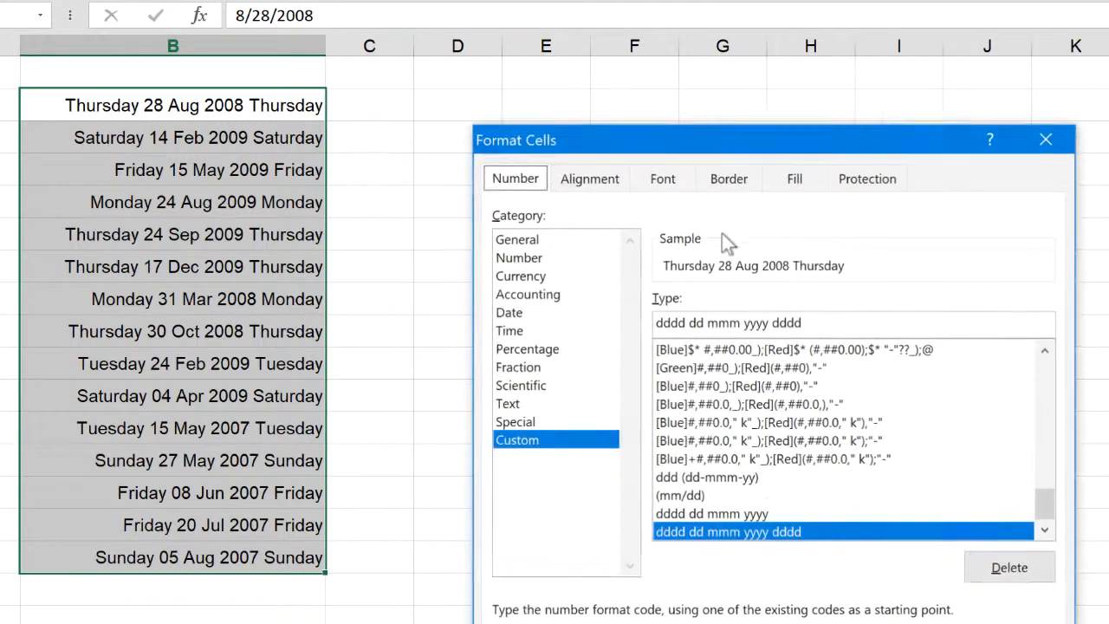
{"action": "left_click", "coordinate": [767, 514]}
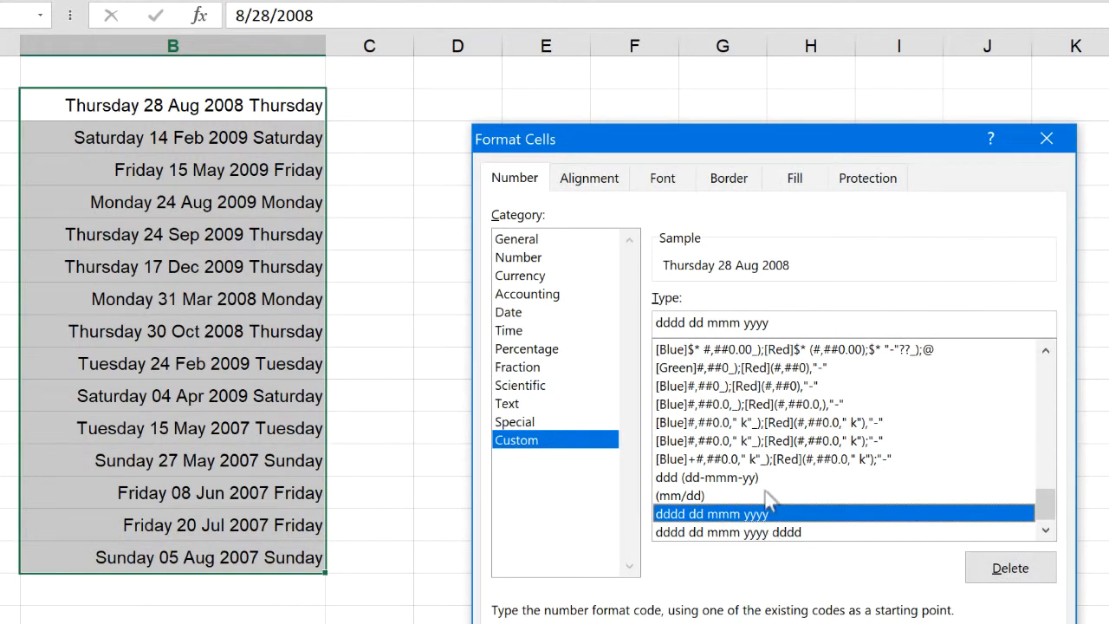
{"action": "left_click", "coordinate": [789, 440]}
{"action": "left_click", "coordinate": [731, 531]}
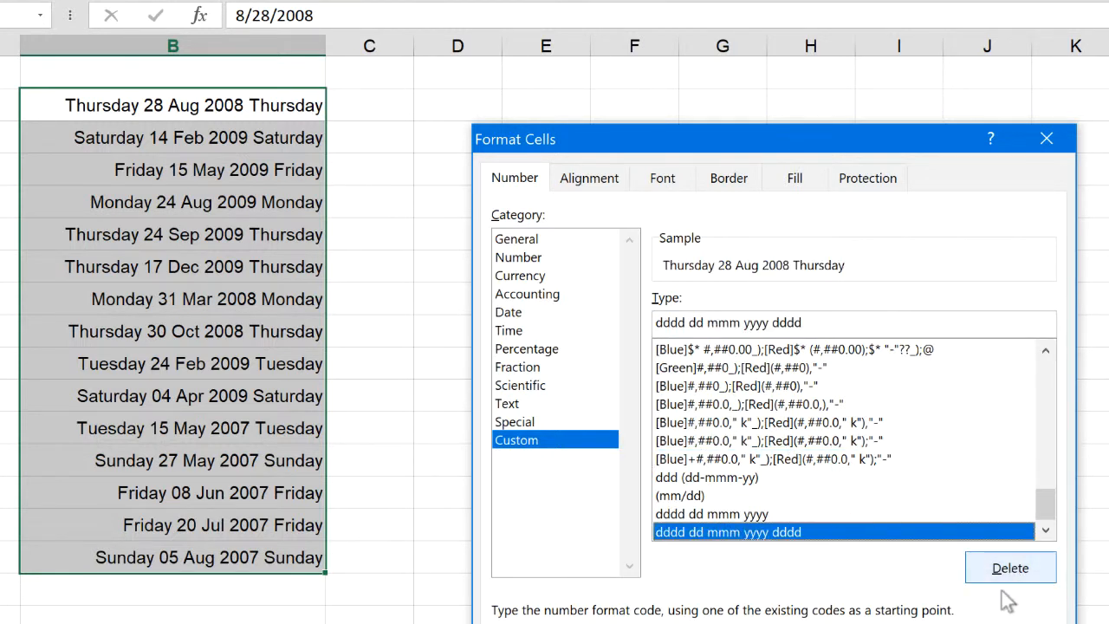
{"action": "left_click_drag", "start_coordinate": [1044, 507], "coordinate": [1044, 444]}
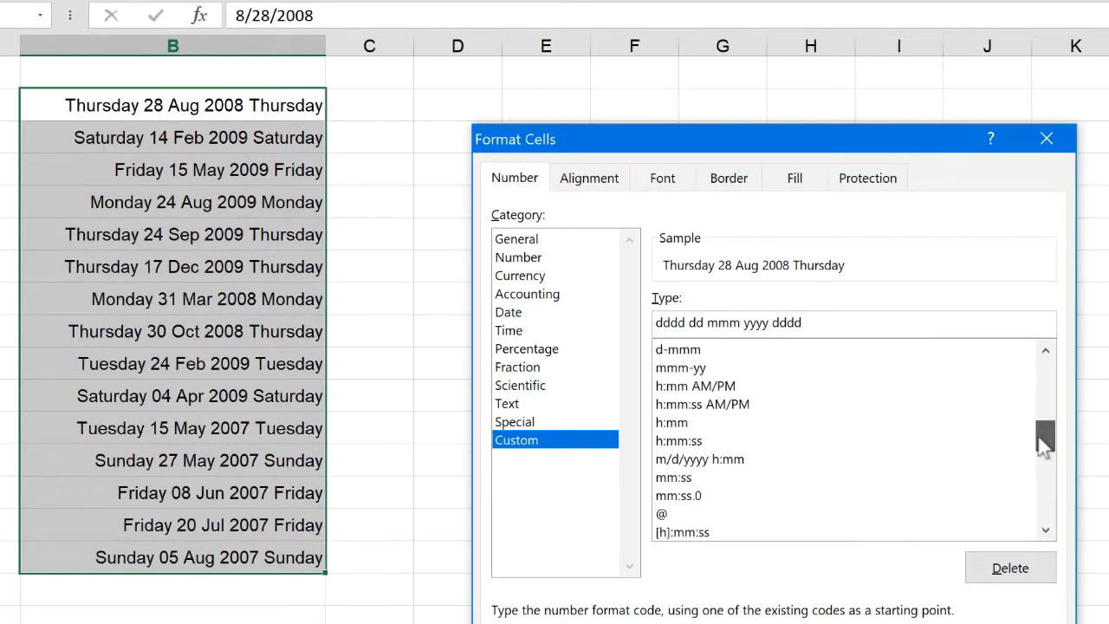
{"action": "left_click", "coordinate": [736, 405]}
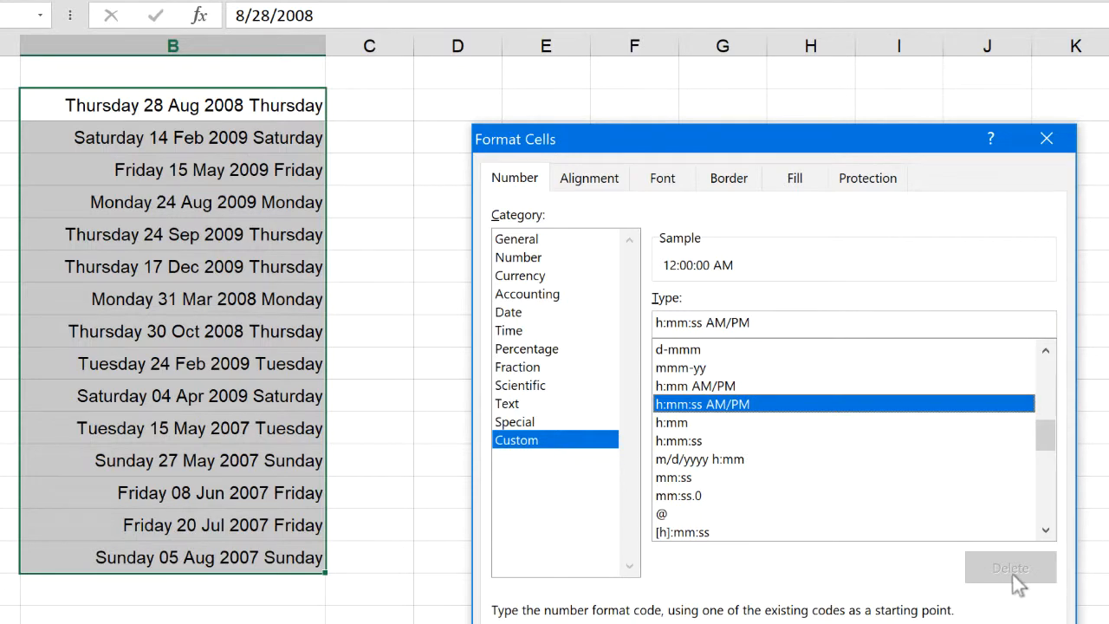
{"action": "left_click_drag", "start_coordinate": [1046, 440], "coordinate": [1046, 535]}
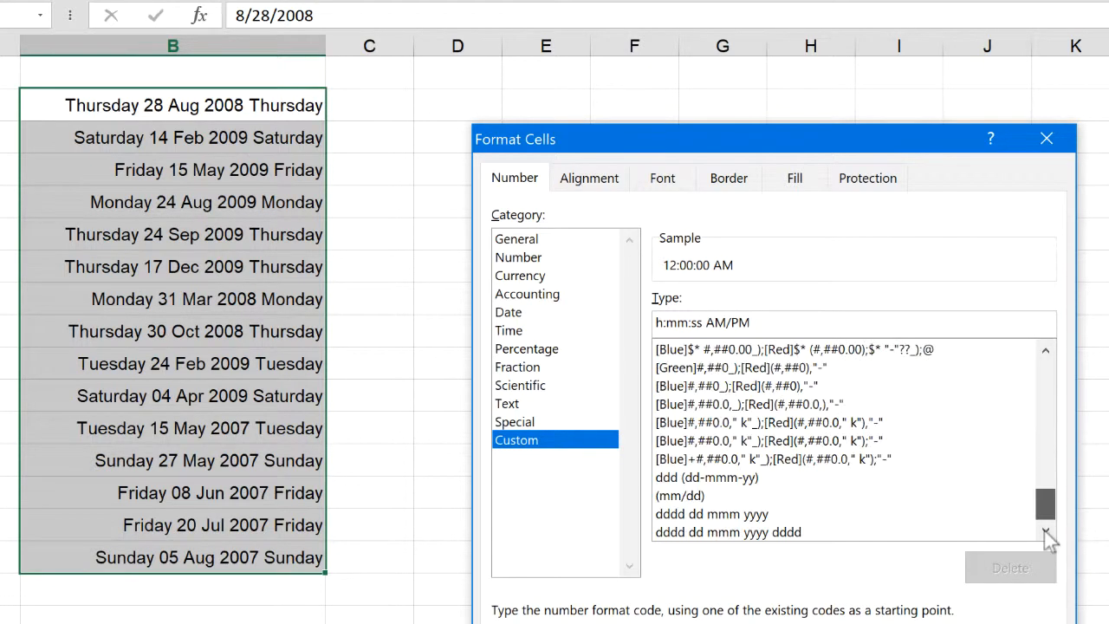
{"action": "left_click", "coordinate": [732, 480]}
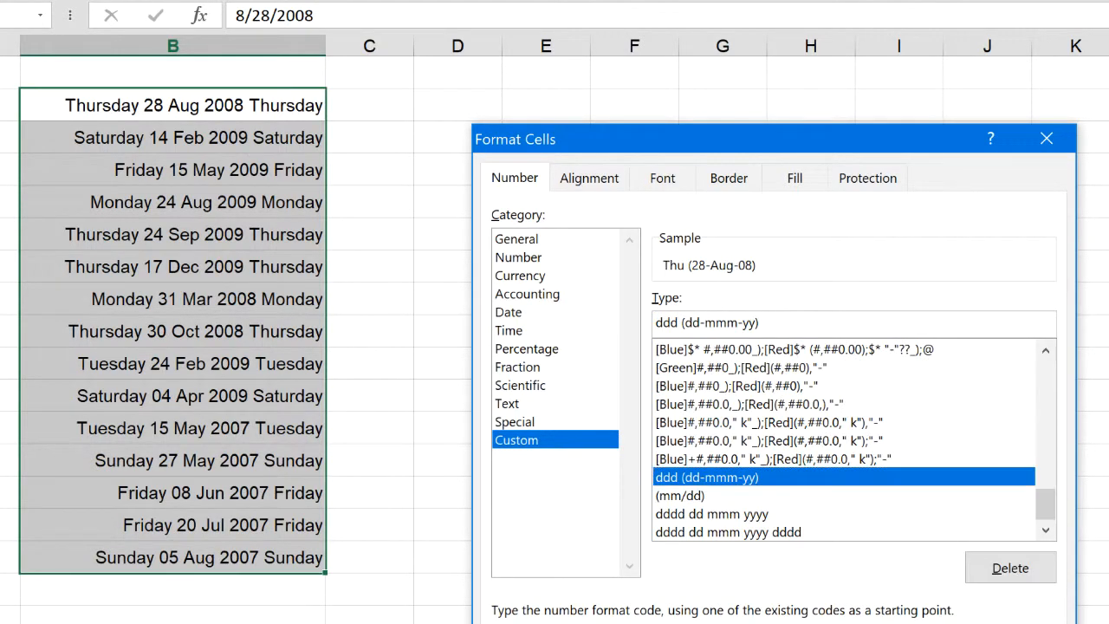
{"action": "key", "text": "Return"}
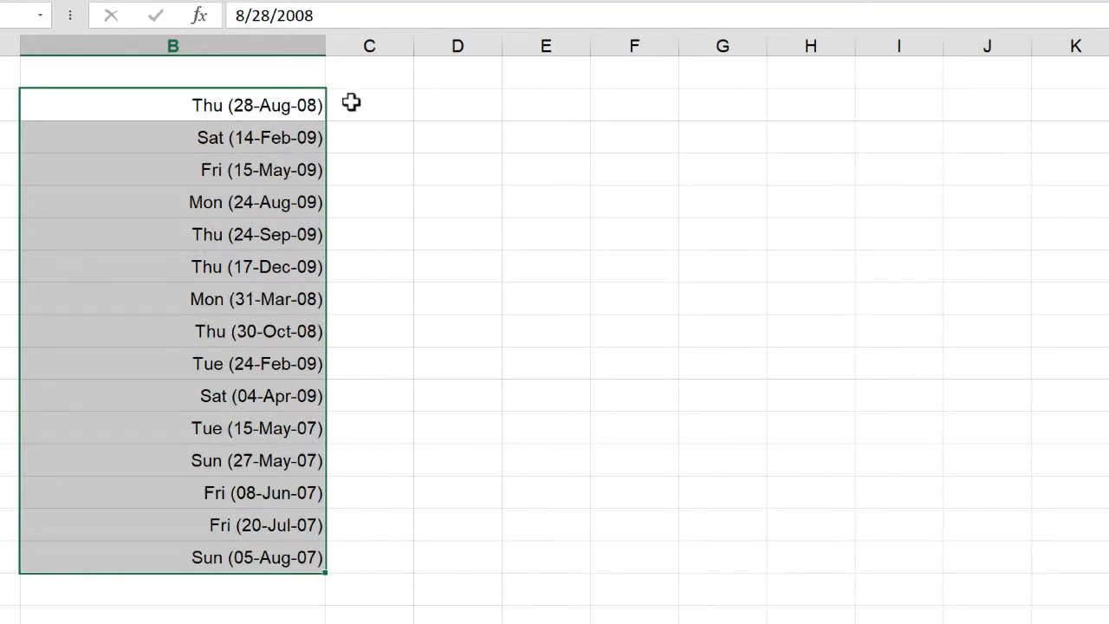
Widen column D slightly and enter the formula =B3-B2 in D2 to get the days between the first two dates
{"action": "left_click", "coordinate": [283, 132]}
{"action": "left_click", "coordinate": [468, 109]}
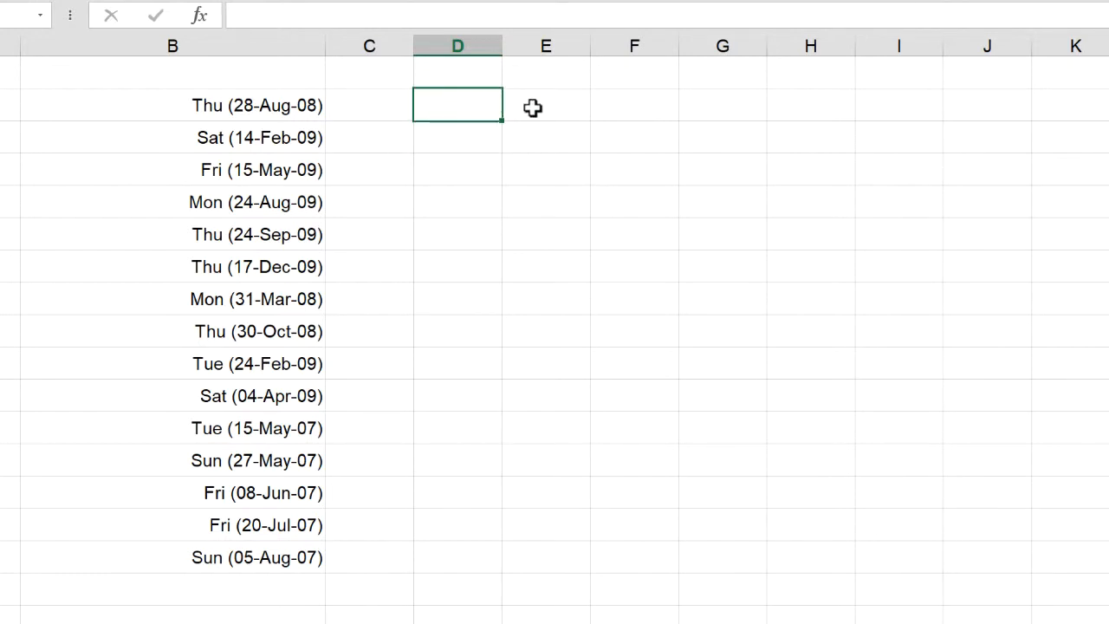
{"action": "left_click_drag", "start_coordinate": [502, 46], "coordinate": [530, 45]}
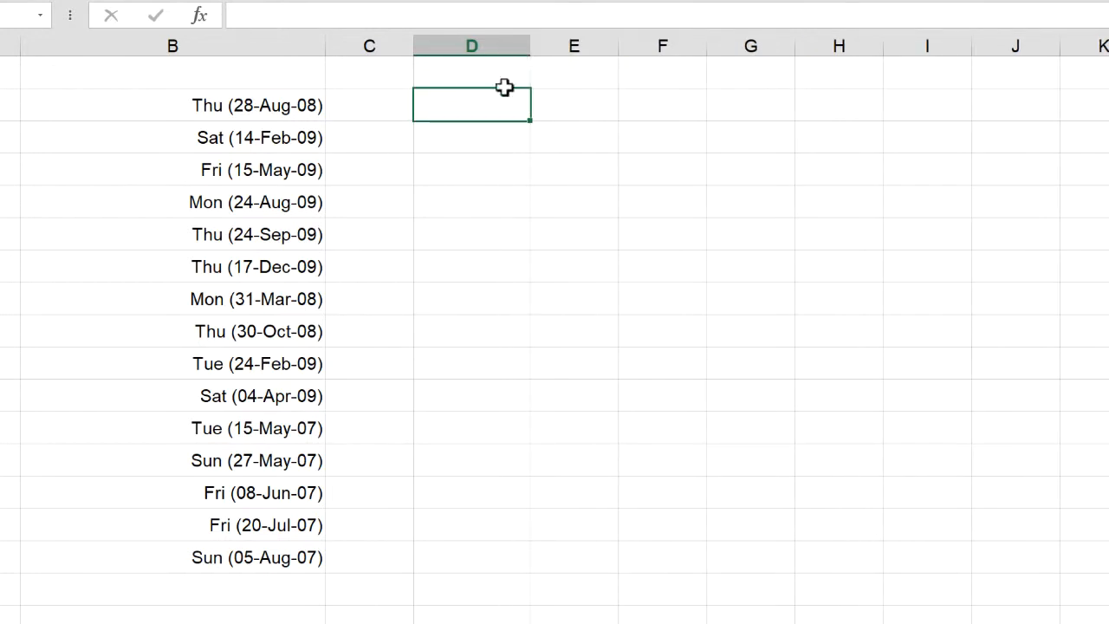
{"action": "left_click", "coordinate": [290, 110]}
{"action": "left_click", "coordinate": [468, 113]}
{"action": "type", "text": "="}
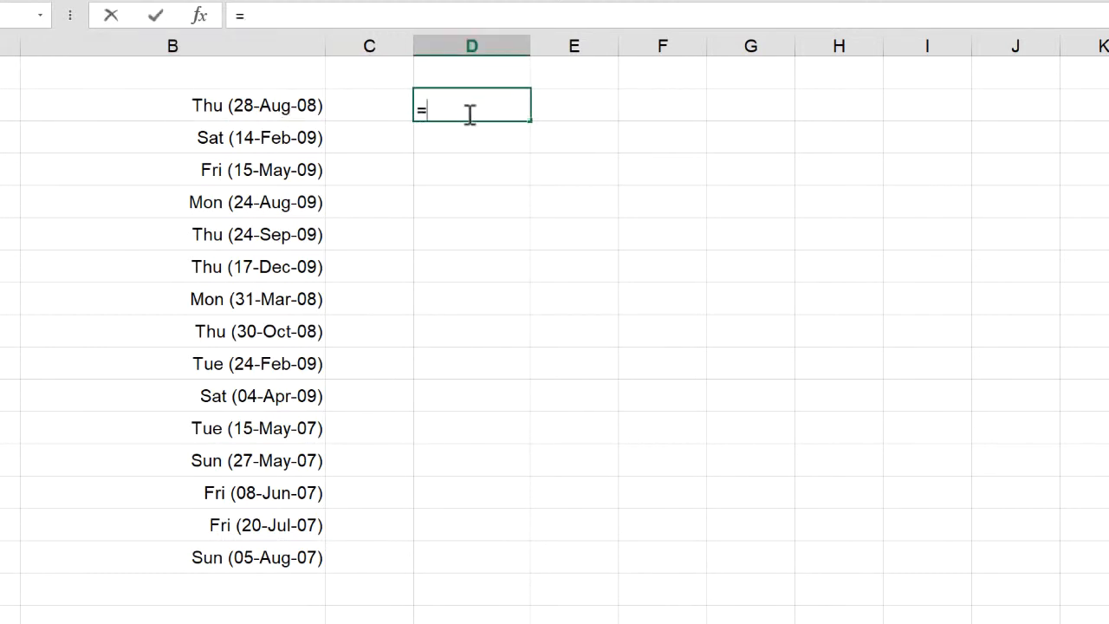
{"action": "left_click", "coordinate": [305, 143]}
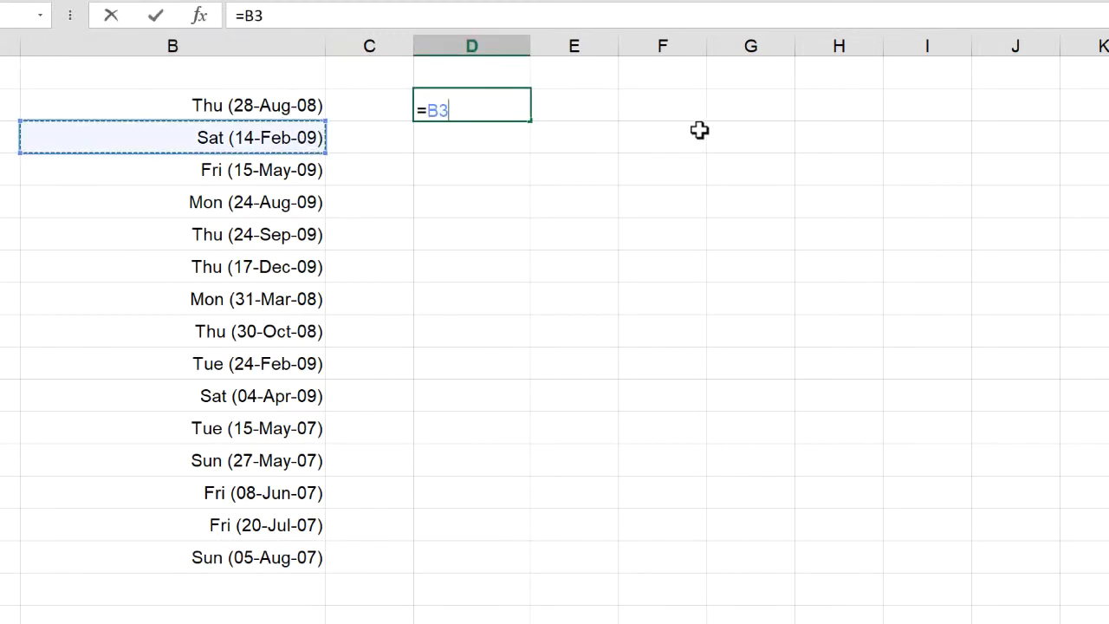
{"action": "type", "text": "-"}
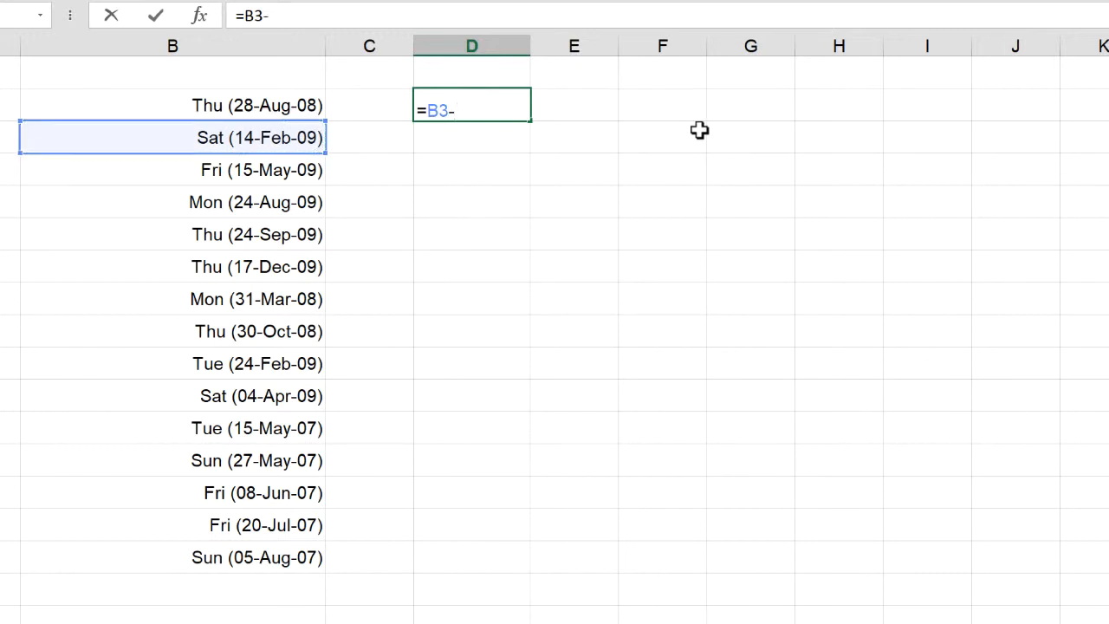
{"action": "left_click", "coordinate": [282, 100]}
{"action": "key", "text": "Return"}
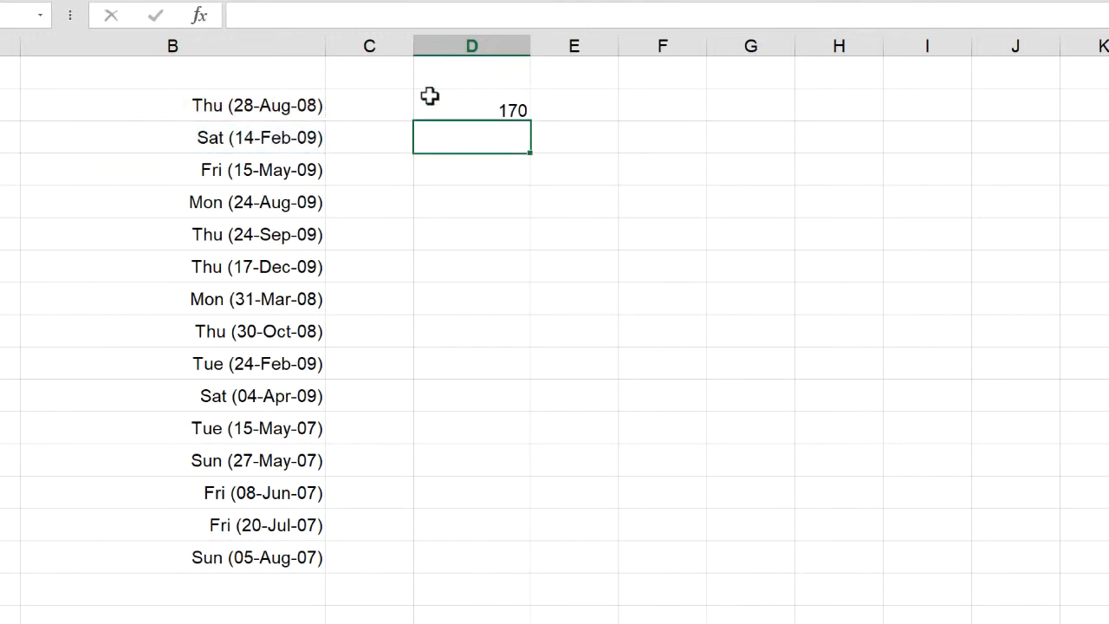
Apply the custom elapsed-time code [hh]:mm to the date difference in D2
{"action": "left_click", "coordinate": [484, 104]}
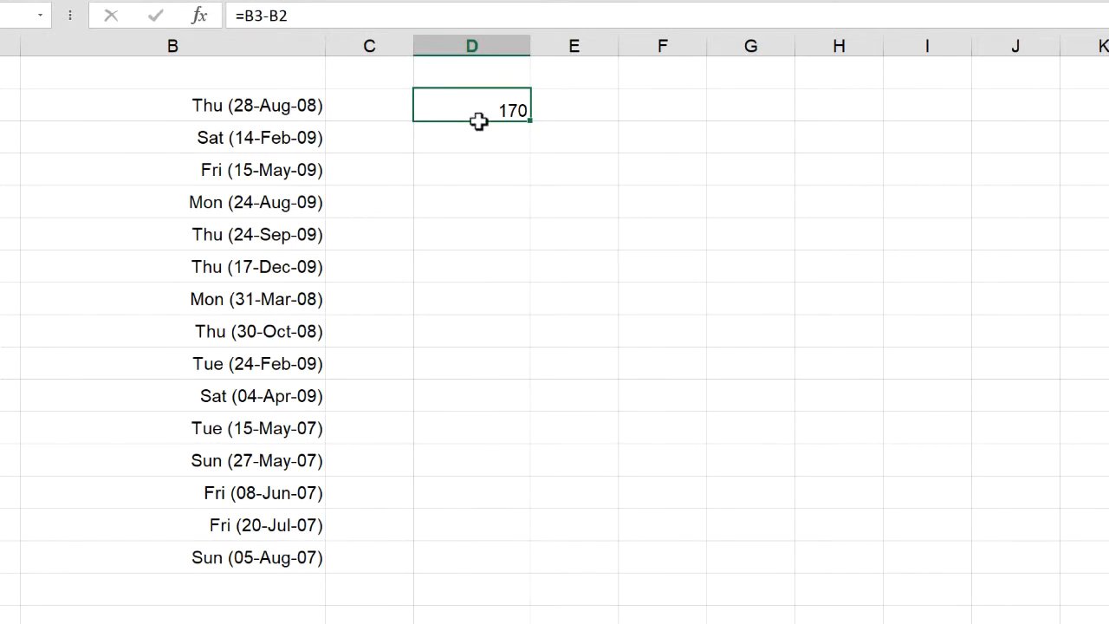
{"action": "scroll", "coordinate": [479, 120], "scroll_direction": "right", "scroll_amount": 1}
{"action": "scroll", "coordinate": [479, 120], "scroll_direction": "left", "scroll_amount": 1}
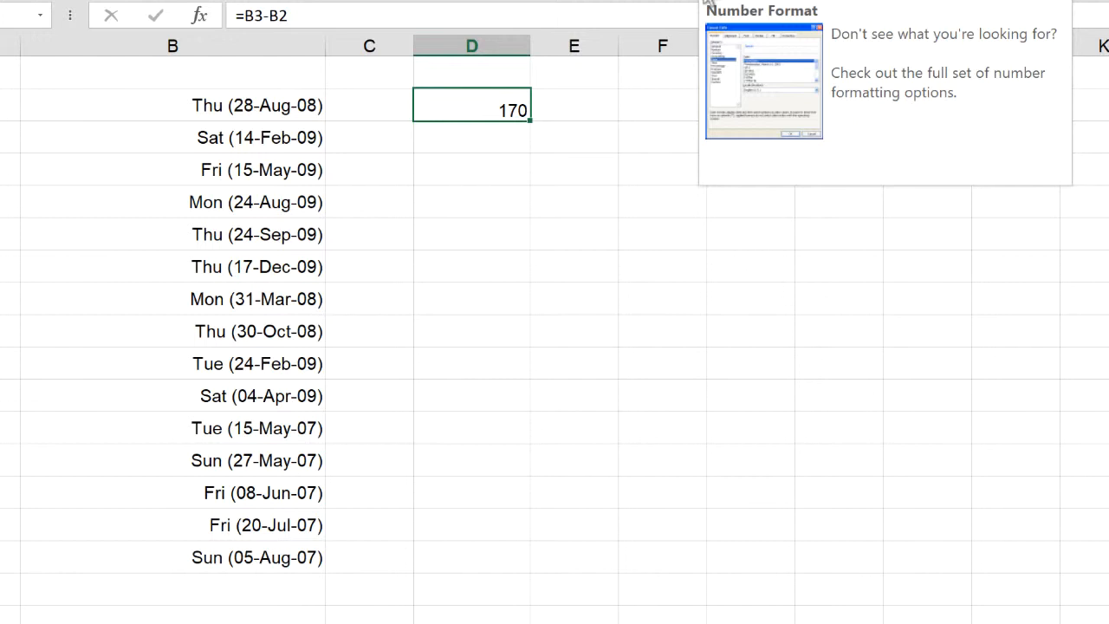
{"action": "left_click", "coordinate": [707, 5]}
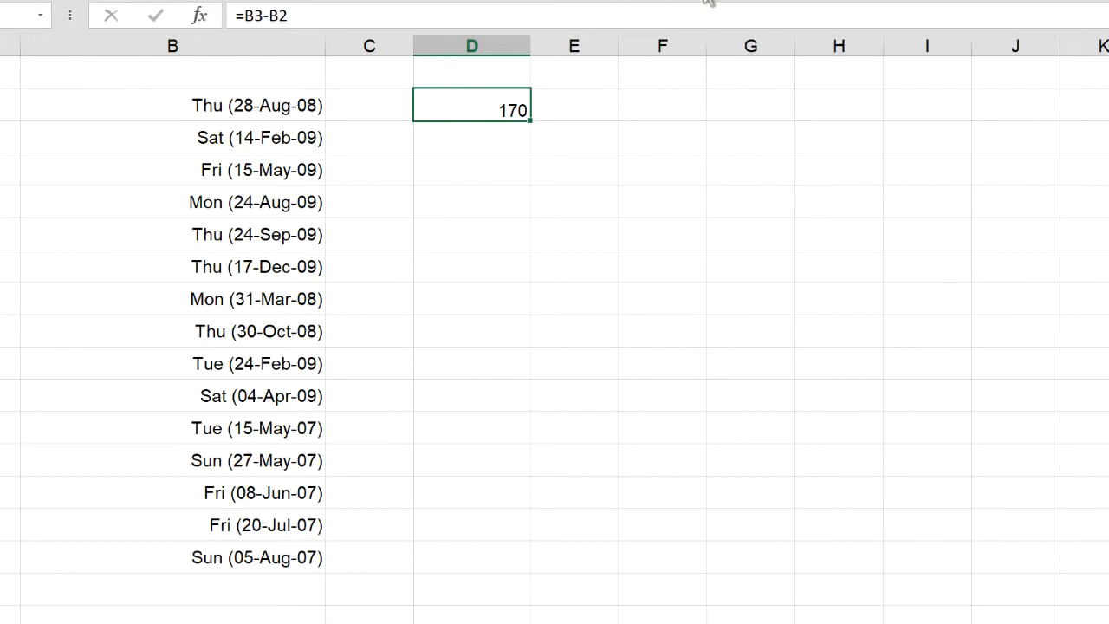
{"action": "left_click", "coordinate": [517, 440]}
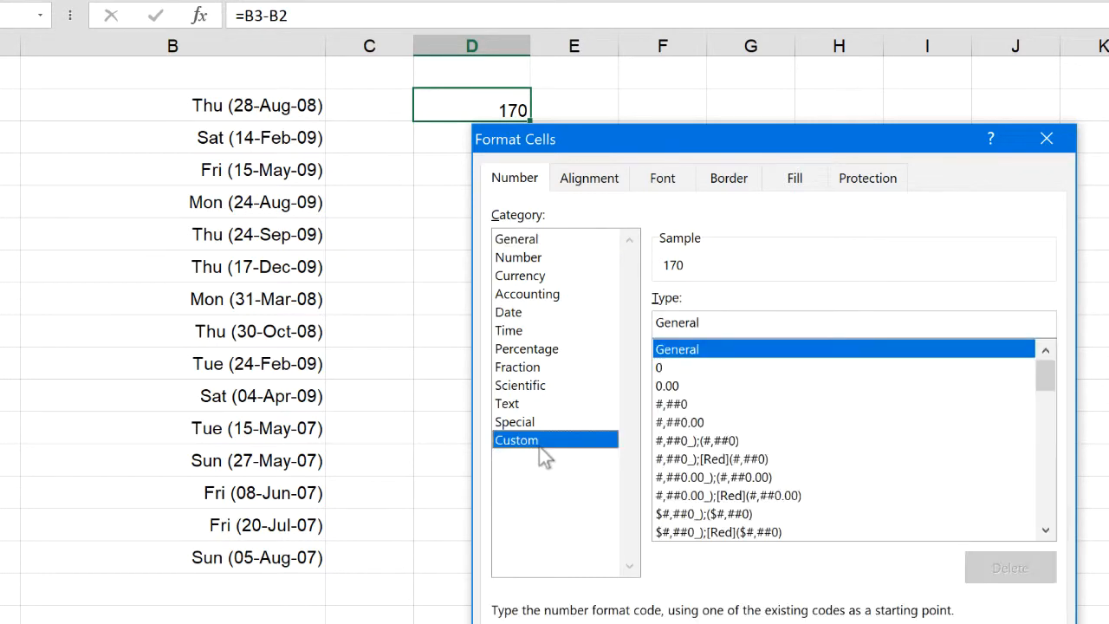
{"action": "left_click_drag", "start_coordinate": [915, 142], "coordinate": [983, 186]}
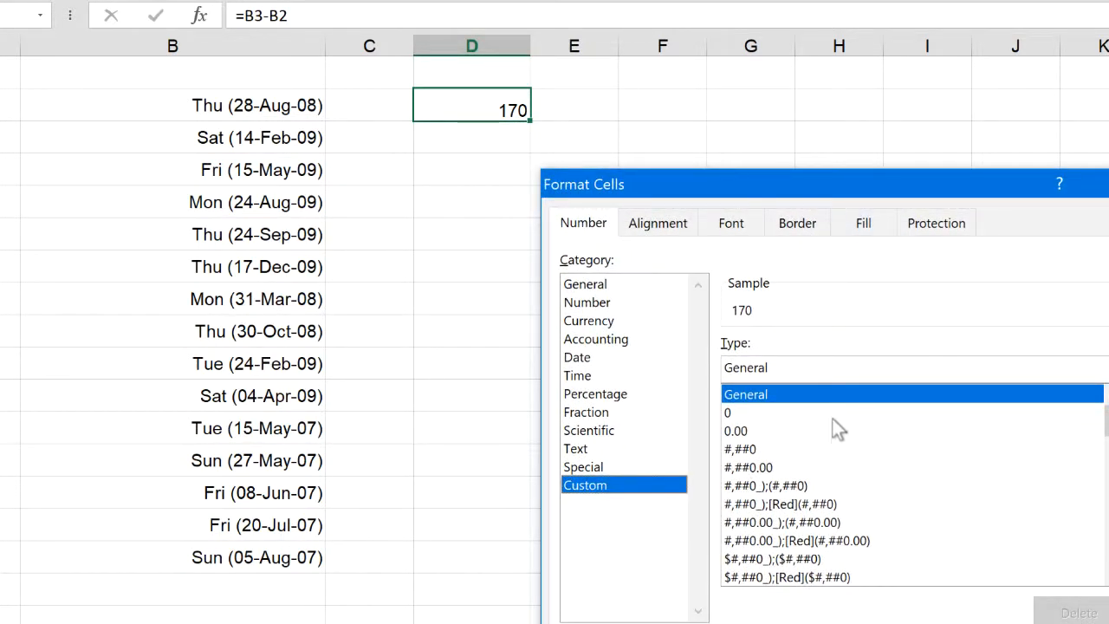
{"action": "left_click_drag", "start_coordinate": [801, 369], "coordinate": [466, 338]}
{"action": "type", "text": "["}
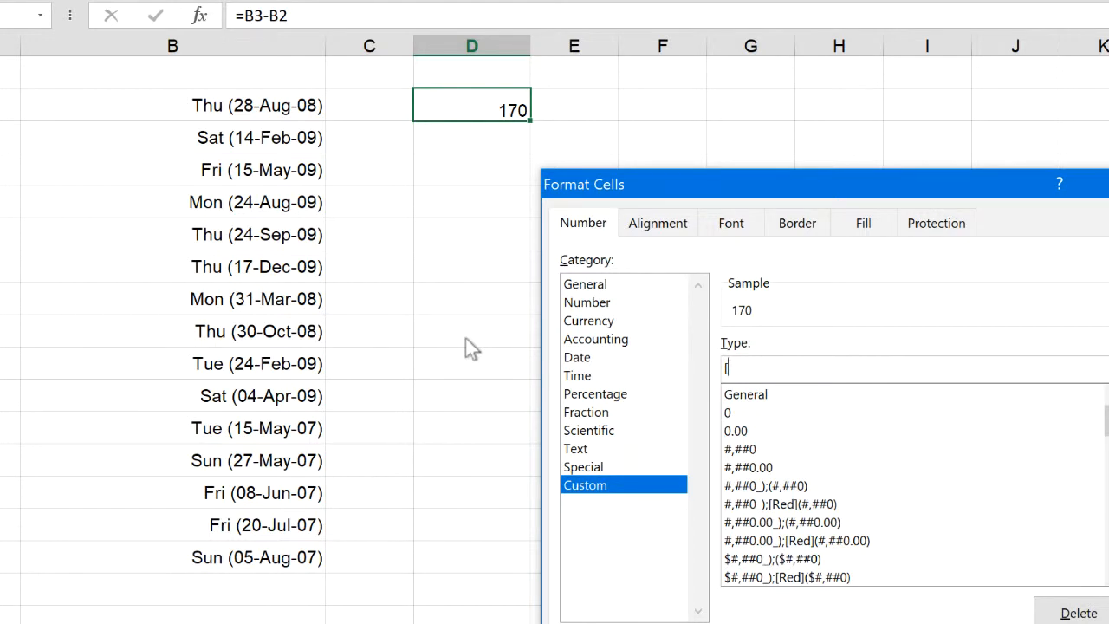
{"action": "type", "text": "hh"}
{"action": "type", "text": "]"}
{"action": "type", "text": ":"}
{"action": "type", "text": "00"}
{"action": "key", "text": "BackSpace"}
{"action": "key", "text": "BackSpace"}
{"action": "type", "text": "mm"}
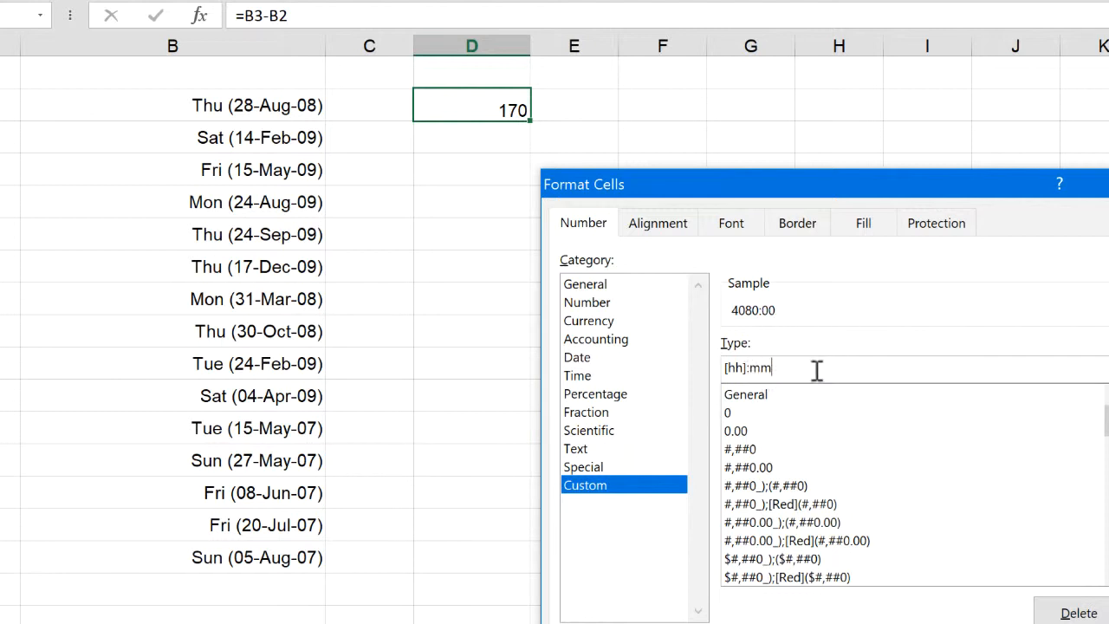
{"action": "key", "text": "BackSpace"}
{"action": "key", "text": "BackSpace"}
{"action": "key", "text": "BackSpace"}
{"action": "key", "text": "BackSpace"}
{"action": "key", "text": "Return"}
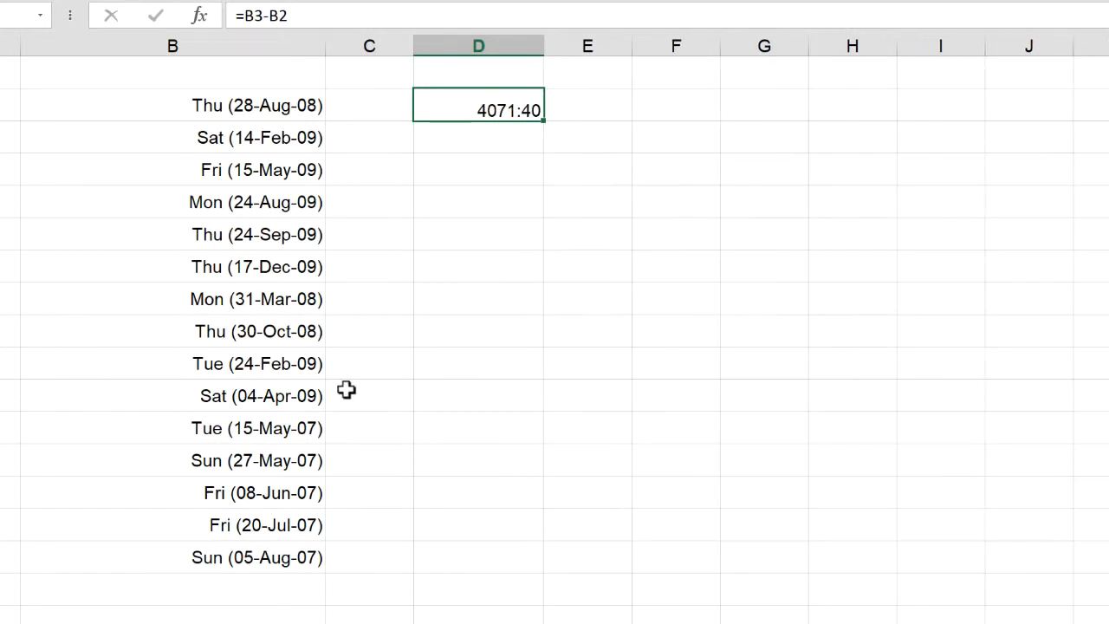
Switch to Sheet3 and review the custom formatting symbols in B7:B17 and the characters needing no quotation marks in L4:L21
{"action": "left_click", "coordinate": [325, 324]}
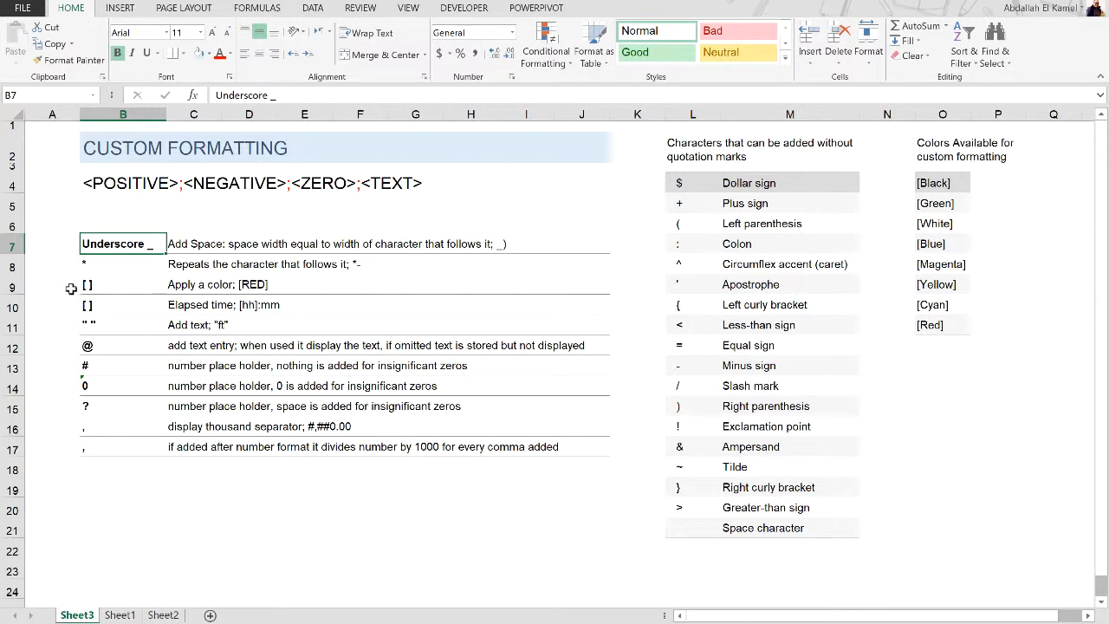
{"action": "left_click_drag", "start_coordinate": [104, 245], "coordinate": [86, 451]}
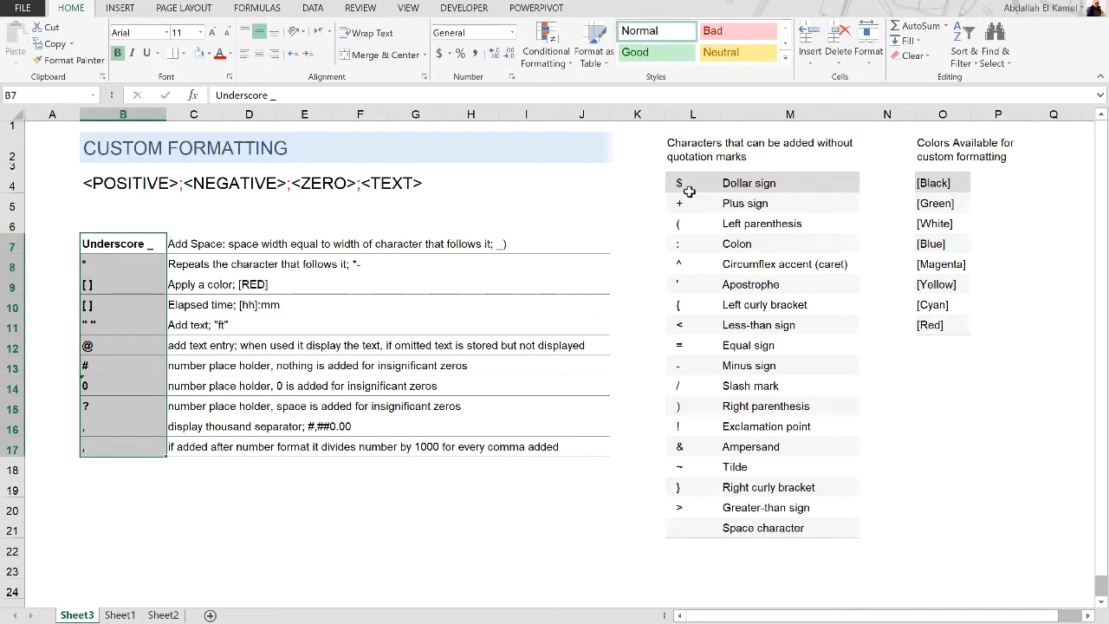
{"action": "left_click_drag", "start_coordinate": [689, 192], "coordinate": [684, 524]}
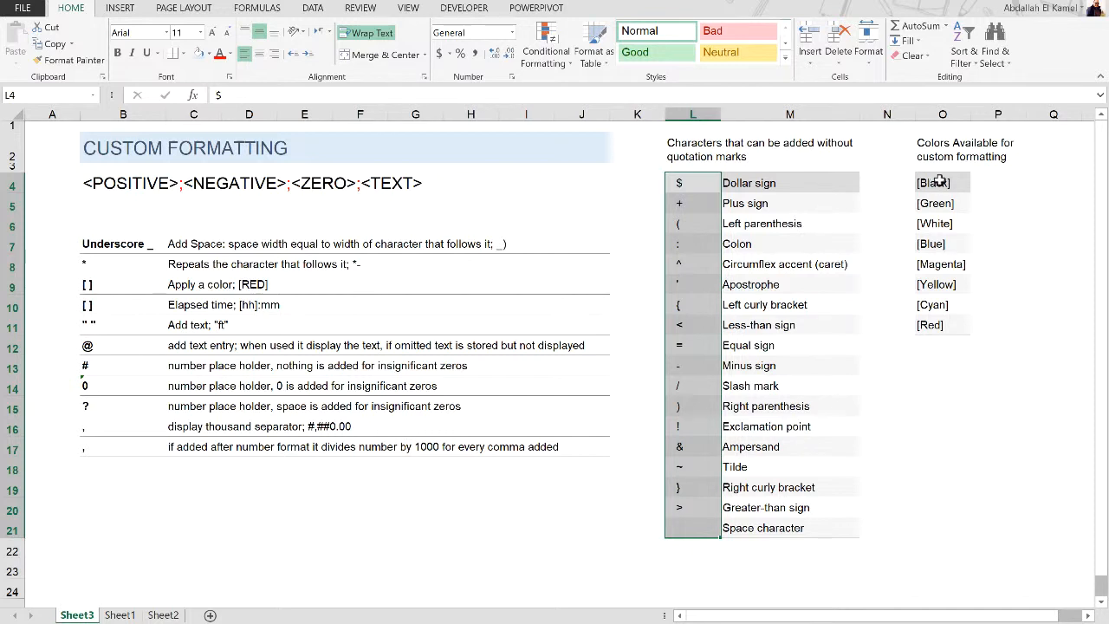
{"action": "left_click", "coordinate": [805, 308]}
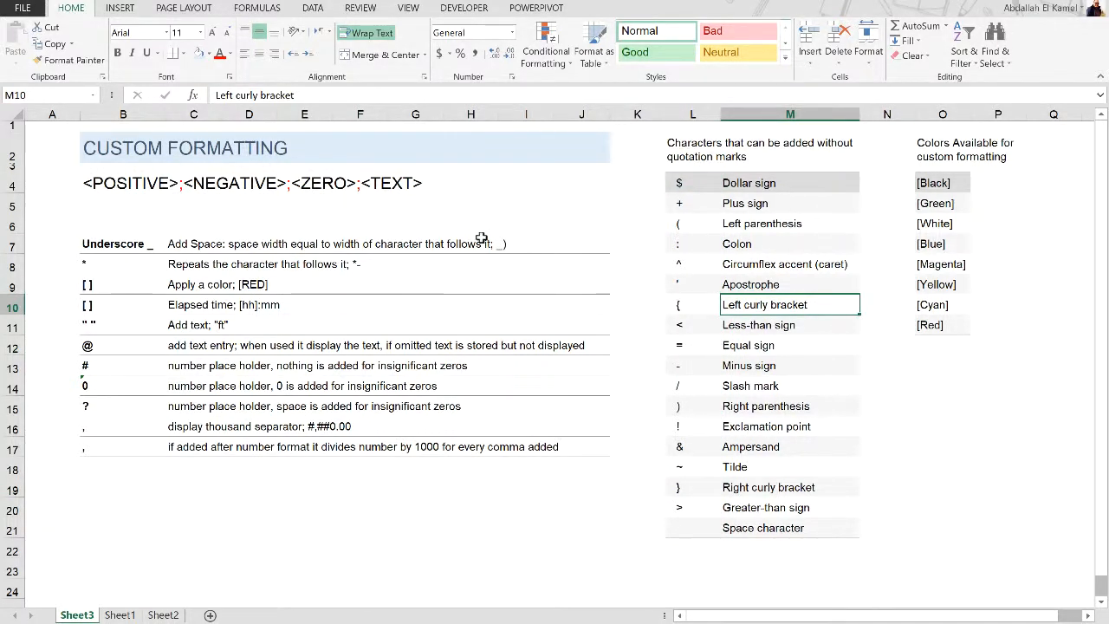
{"action": "left_click", "coordinate": [113, 239]}
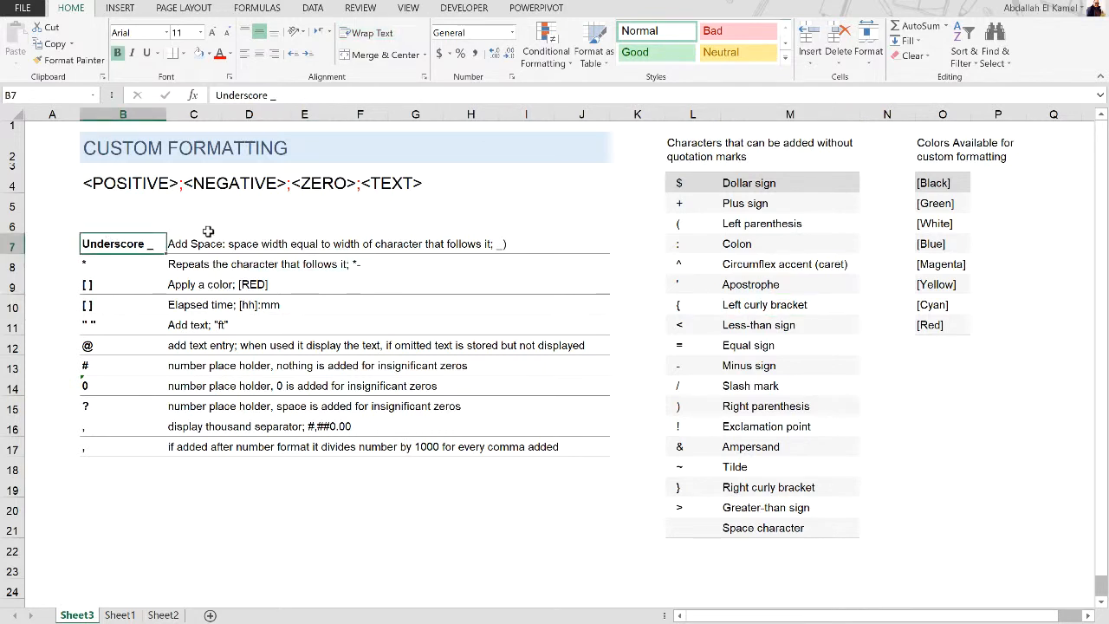